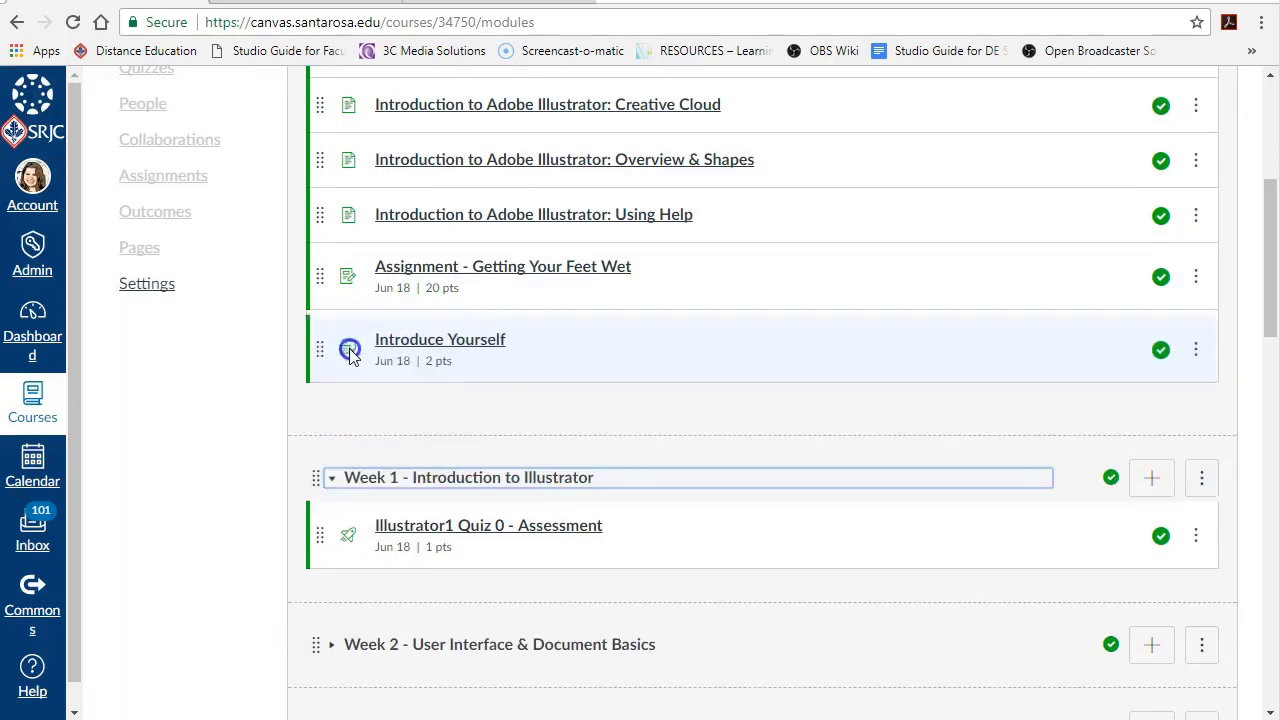
Step: Start importing content from an existing Canvas course, searching for "adobe ill" and picking the Fall 2016 Adobe Illustrator 1 Section 0699 course
scroll(363, 380, down, 1)
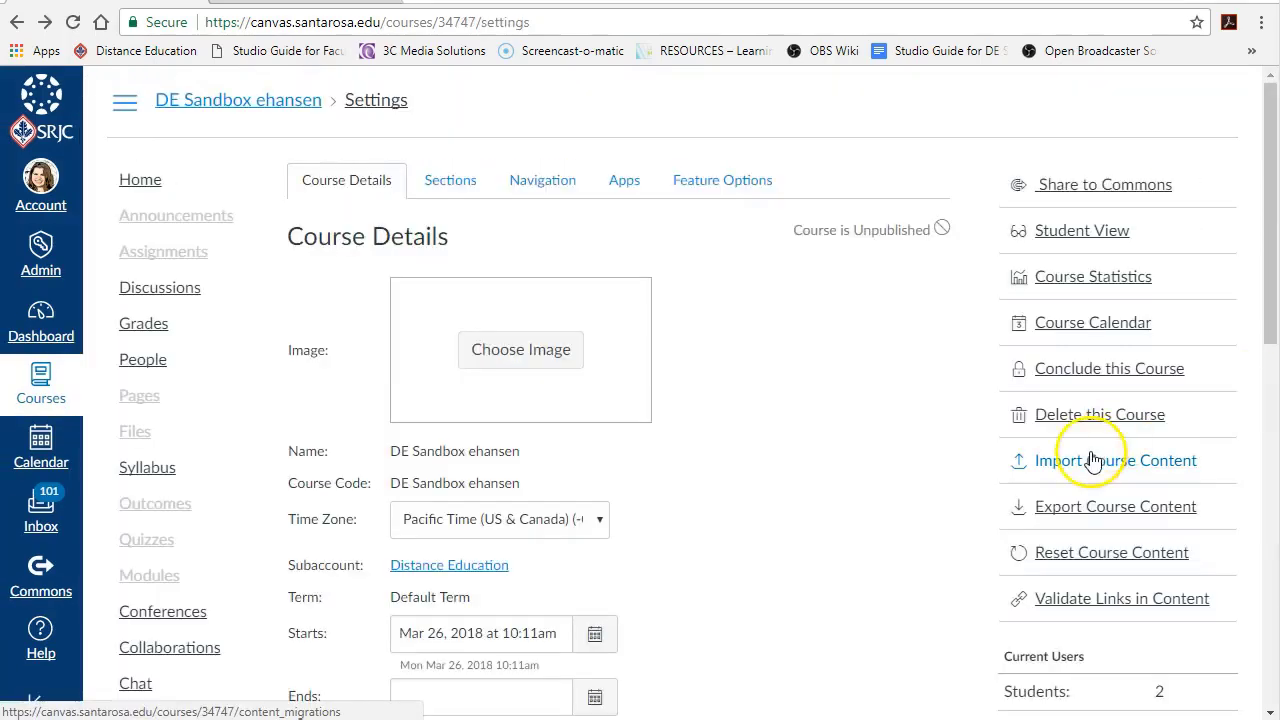
click(1093, 460)
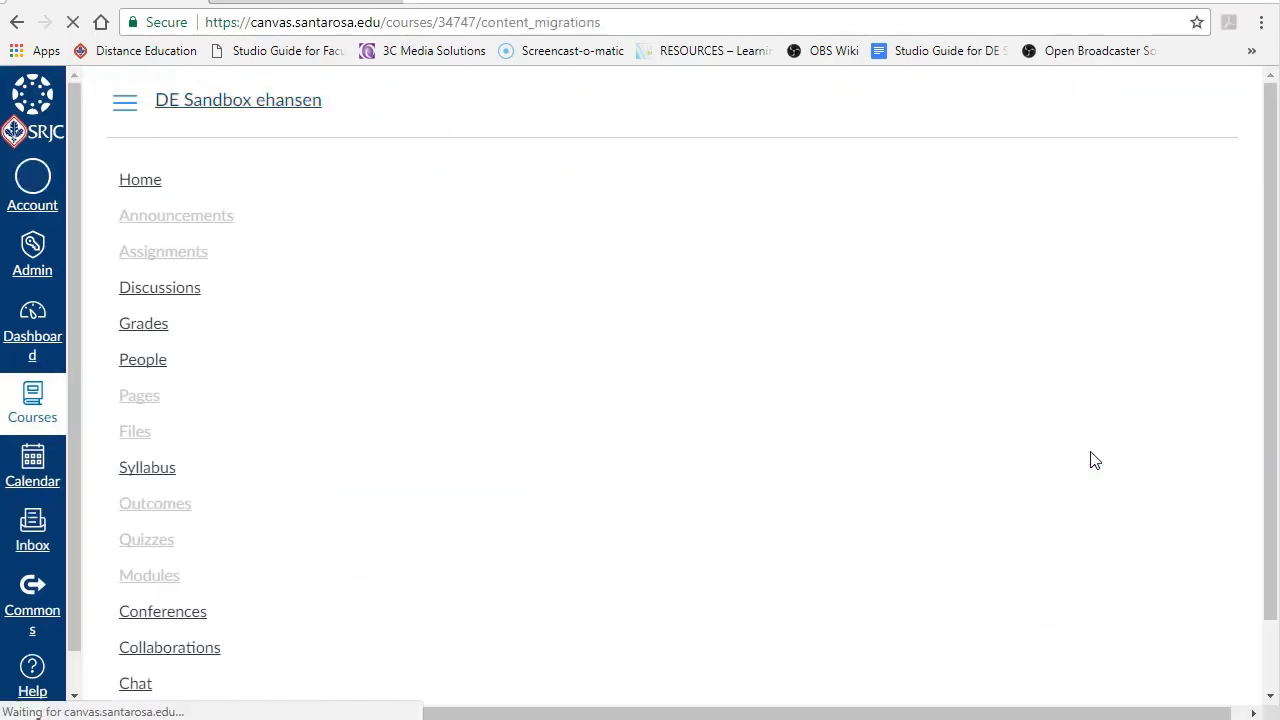
click(725, 240)
click(548, 284)
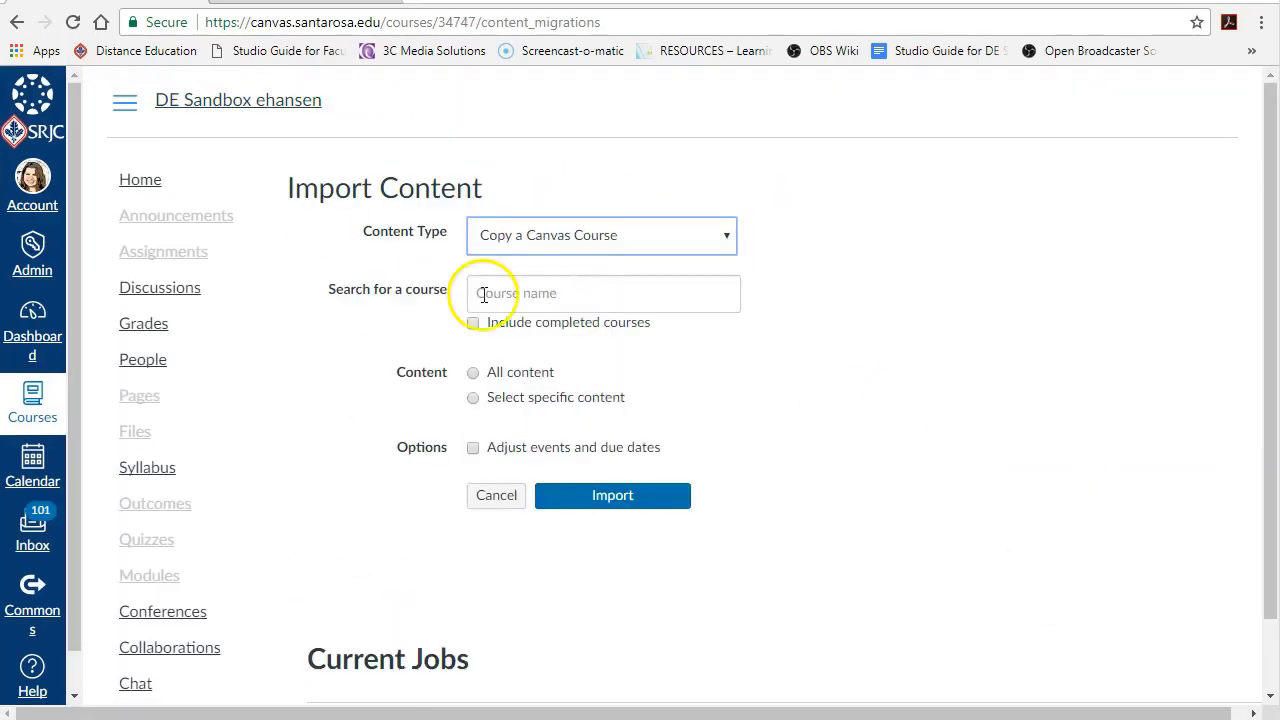
click(514, 290)
text(adobe ill)
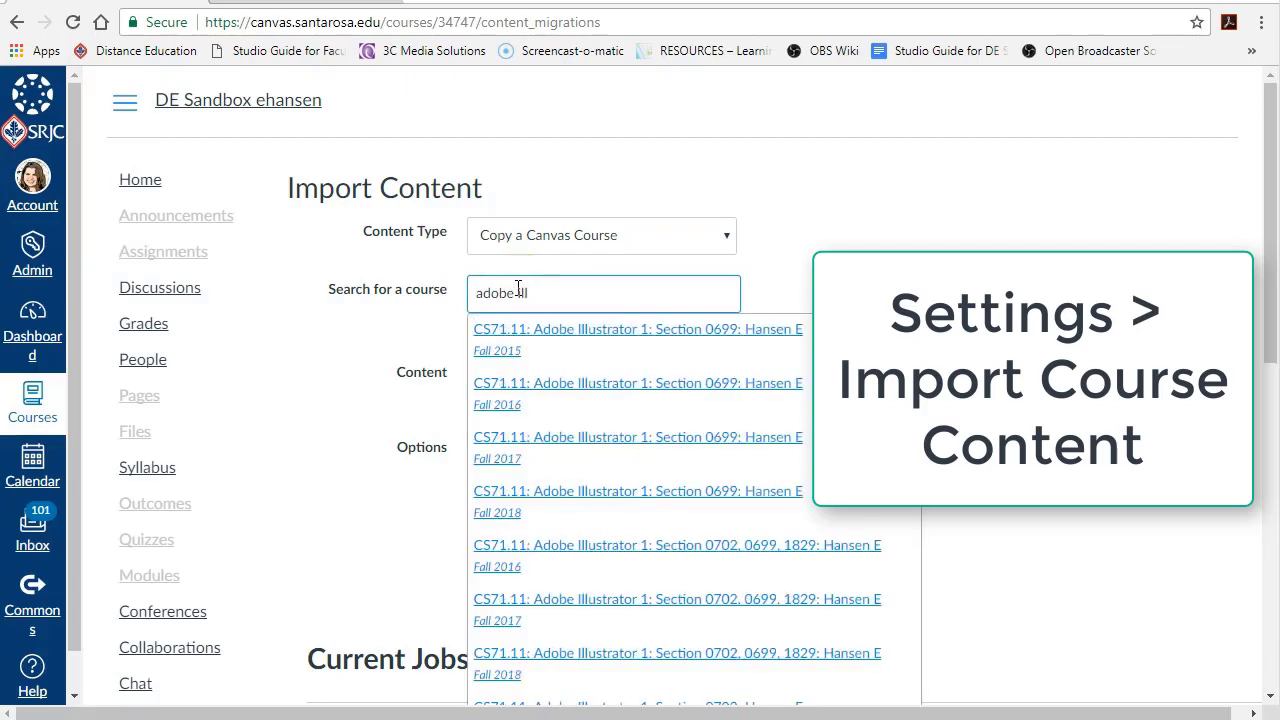
click(627, 388)
Step: Limit the import to specific content, enable shifting of events and due dates, and choose a new ending date
click(473, 447)
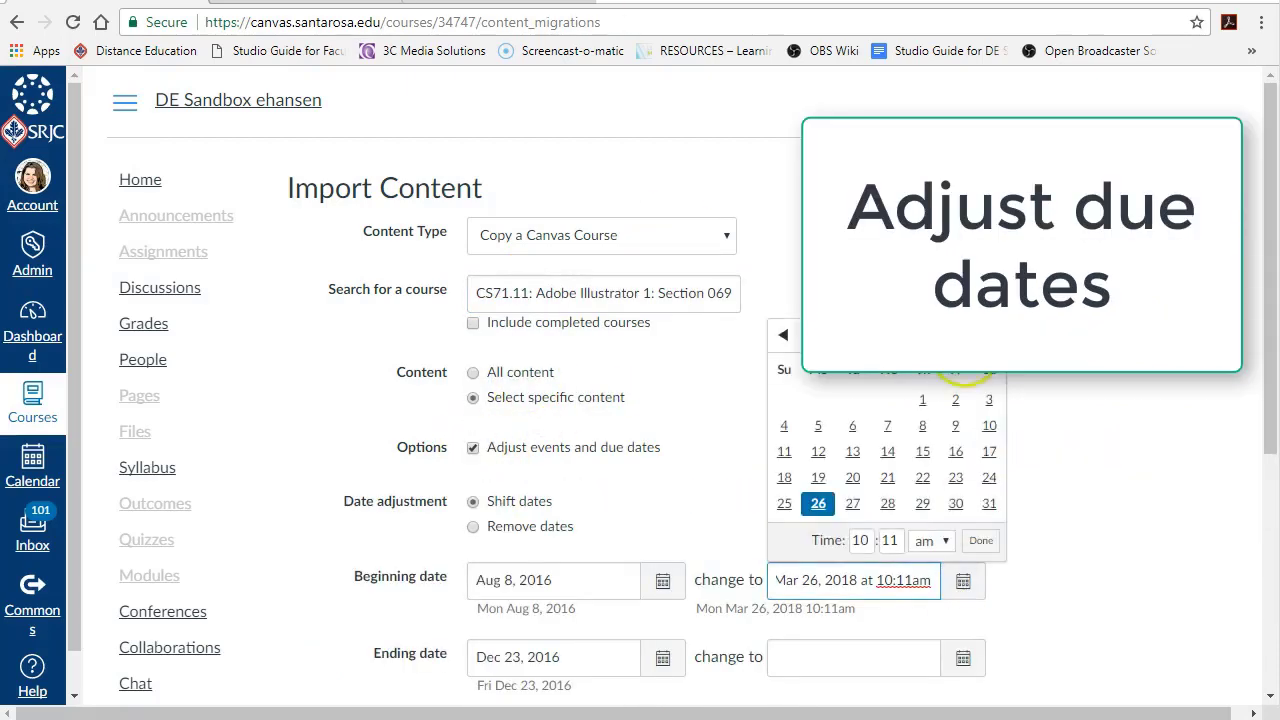
click(963, 657)
click(954, 523)
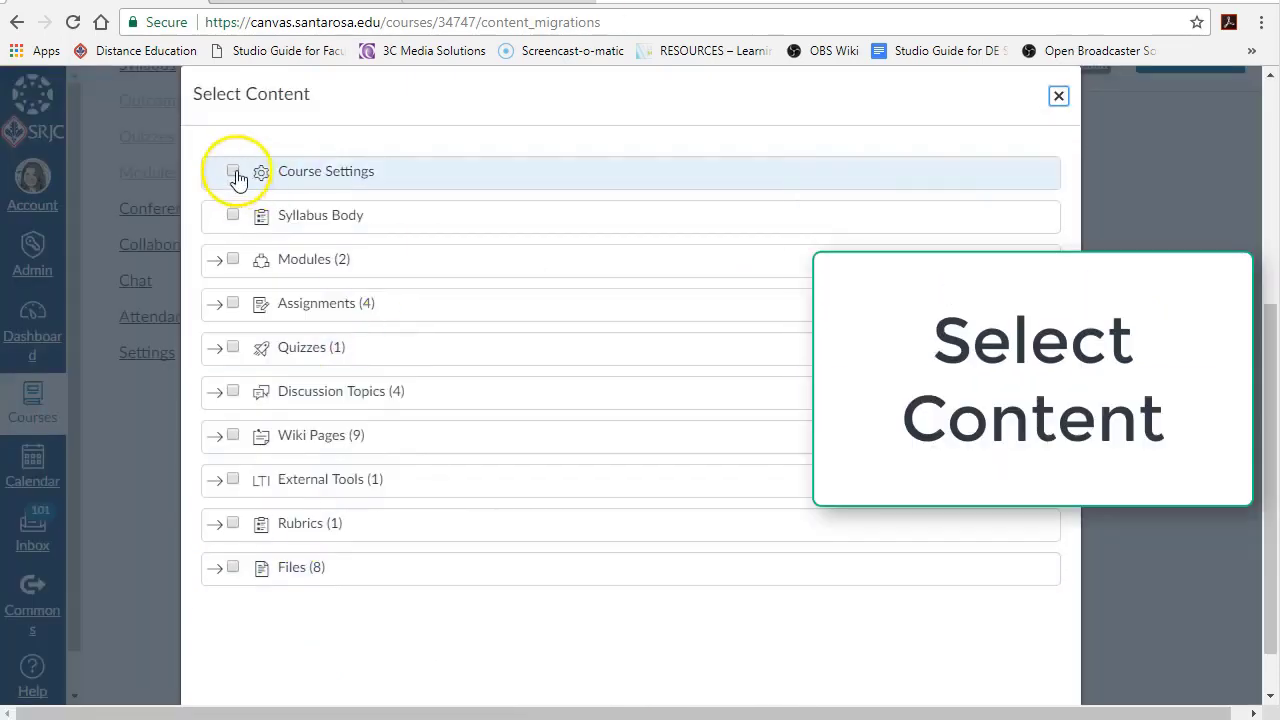
Step: Include Course Settings, Syllabus Body, Modules, Assignments, Quizzes and Discussion Topics in the content to import
click(233, 172)
click(233, 215)
click(233, 259)
click(233, 303)
click(233, 347)
click(233, 391)
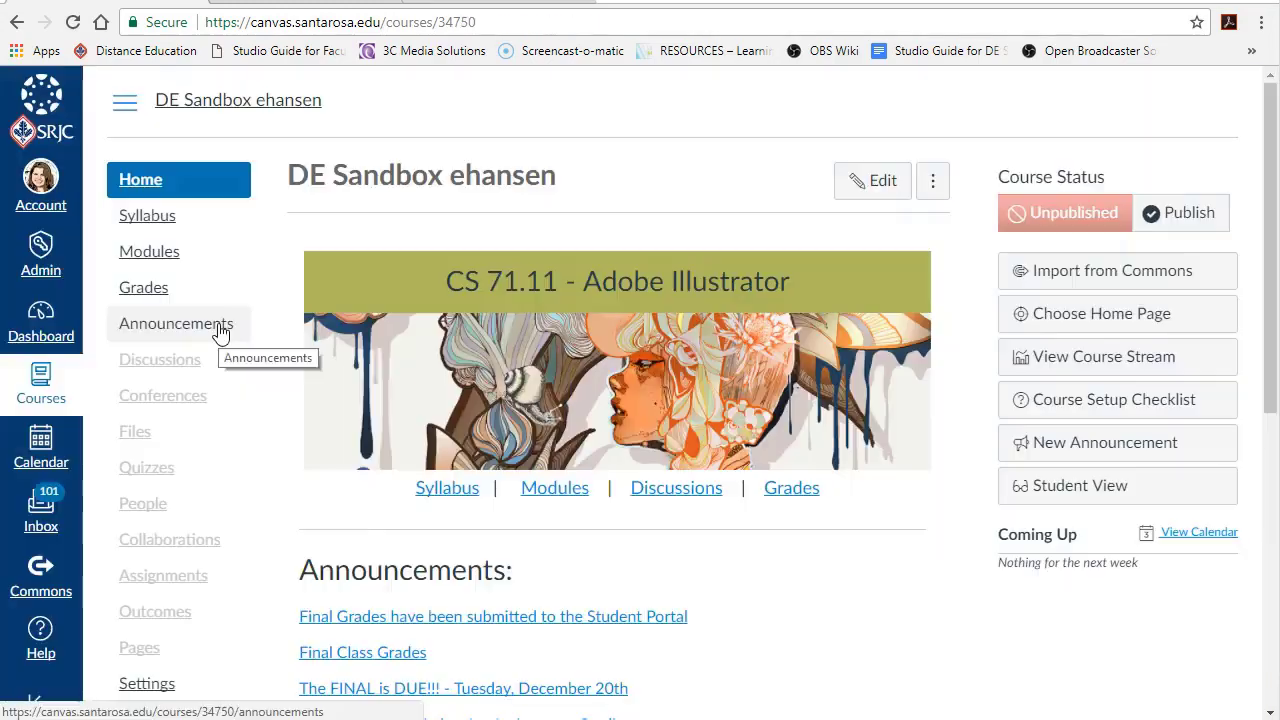
Step: Delete the announcements Welcome to Week 1, Welcome to Class!, Week 2, Week 3 and Final Grades have been submitted to the Student Portal
click(219, 327)
click(335, 327)
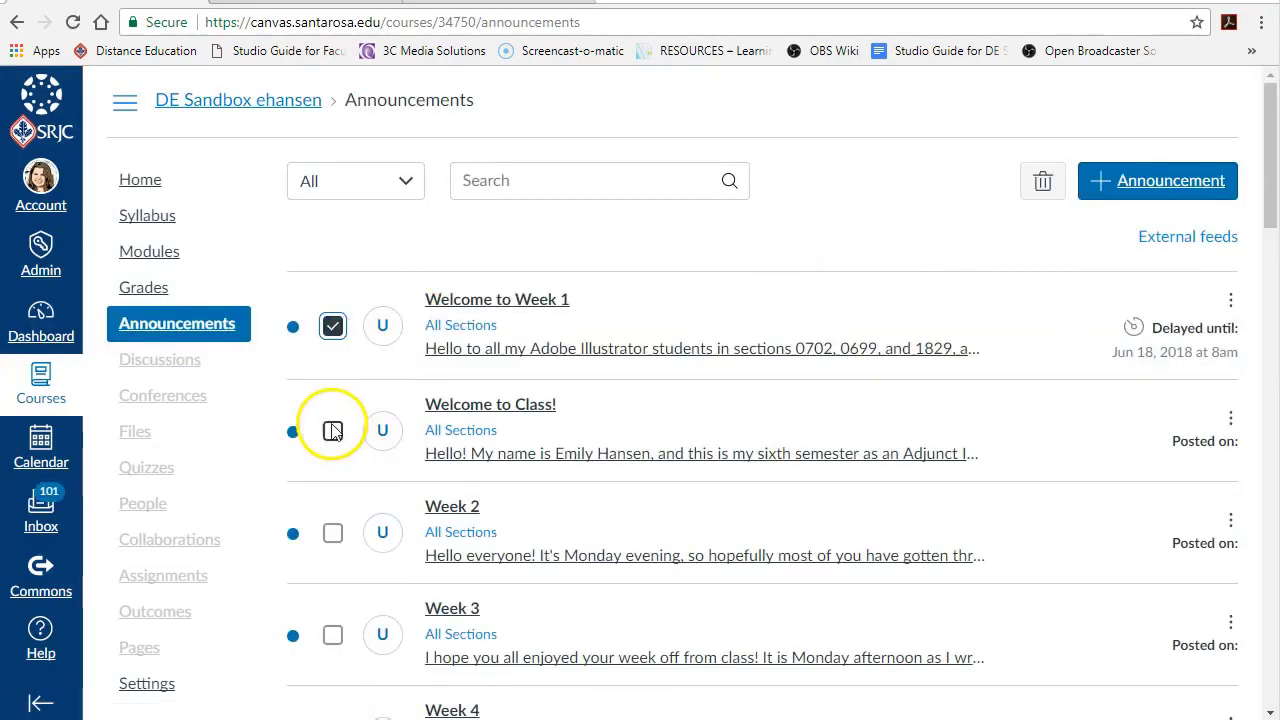
click(333, 428)
click(332, 530)
scroll(346, 629, down, 20)
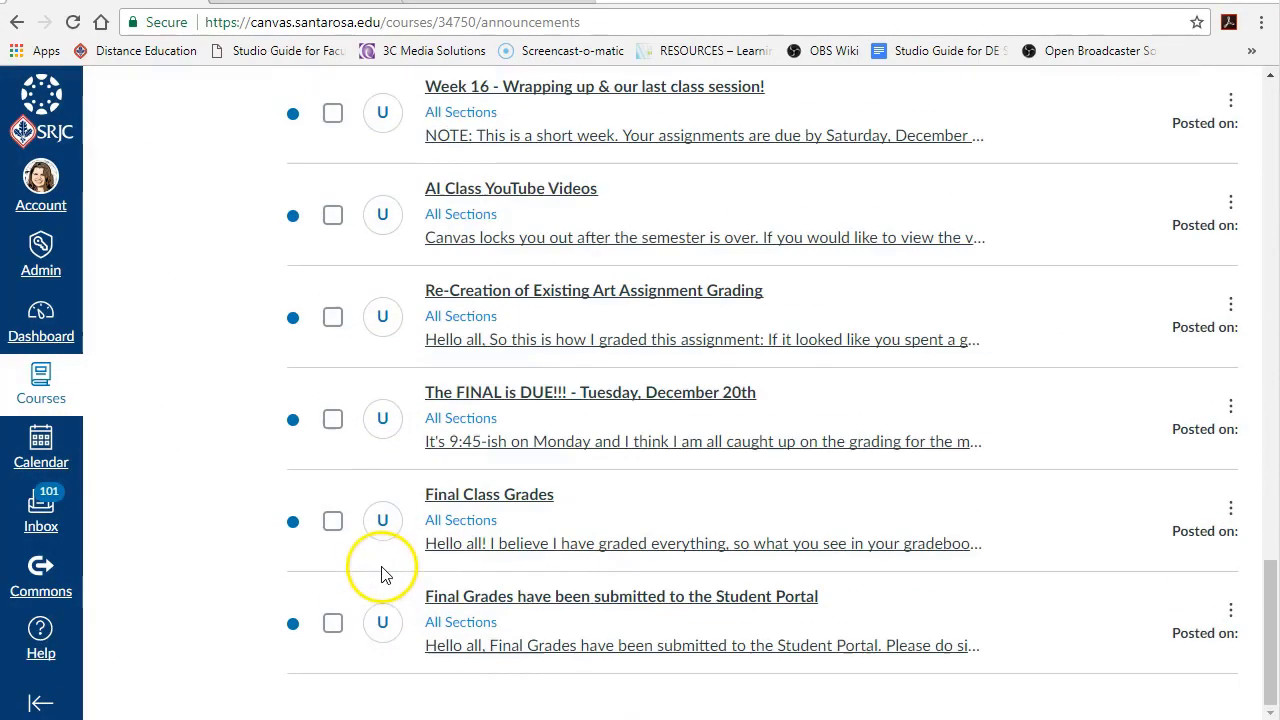
click(333, 623)
scroll(1009, 486, up, 20)
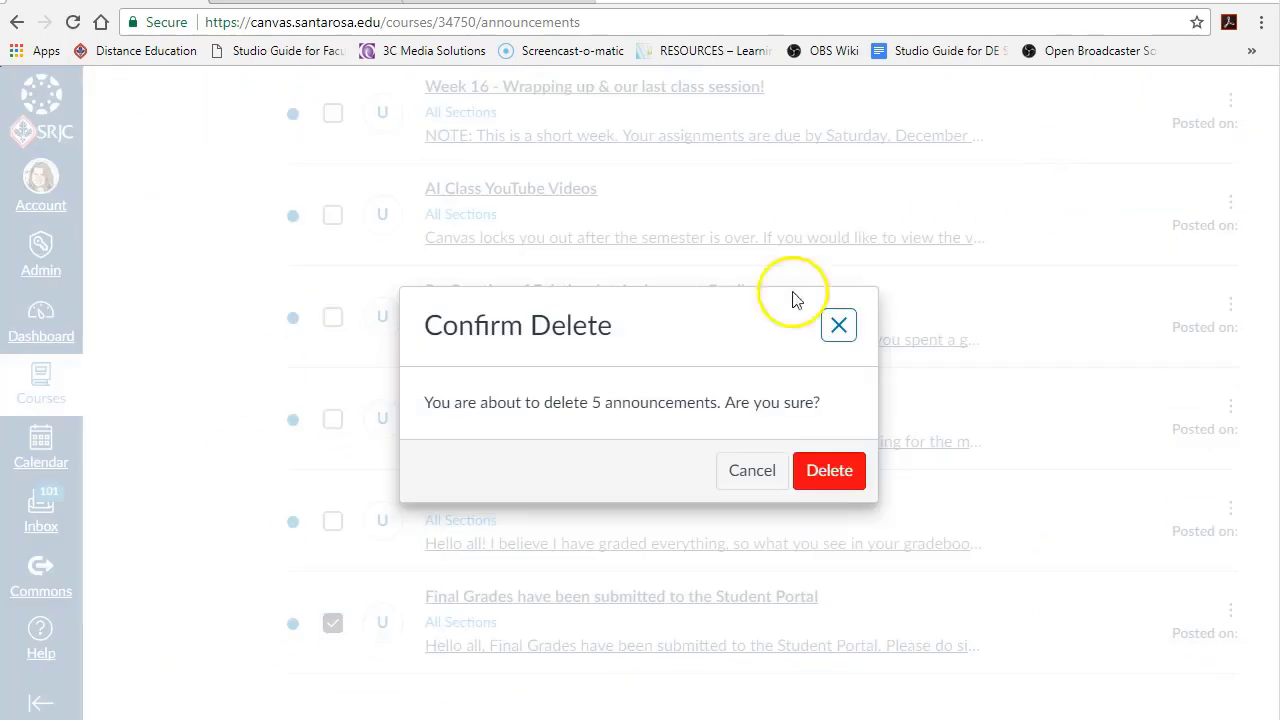
click(908, 469)
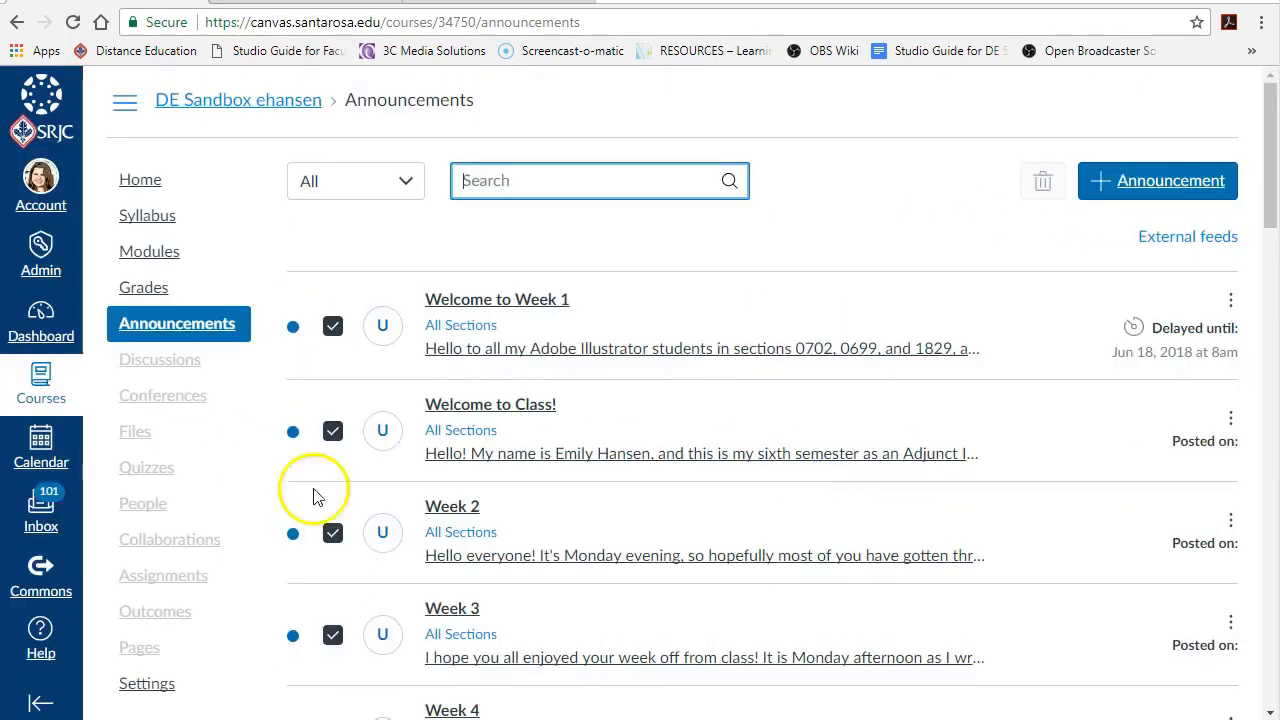
Step: Open the course's modules list and collapse the Getting Started, Week 1, Week 2 and Week 3 modules
click(148, 254)
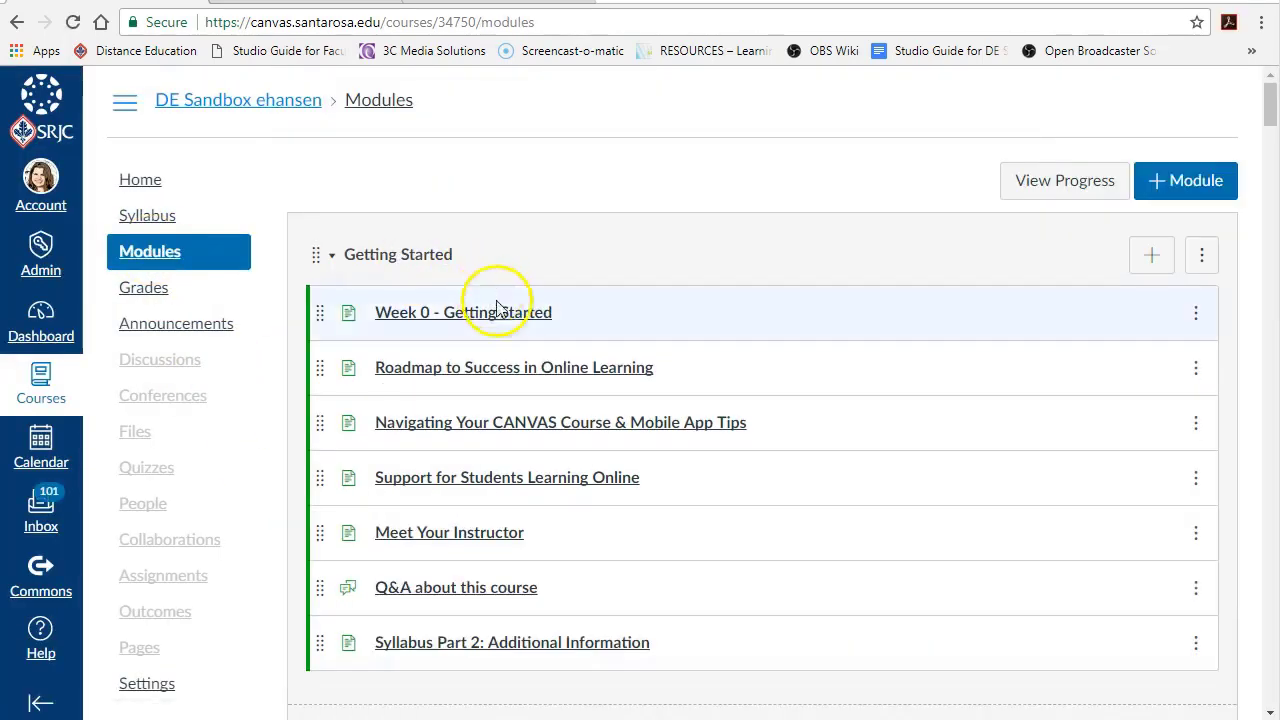
click(331, 255)
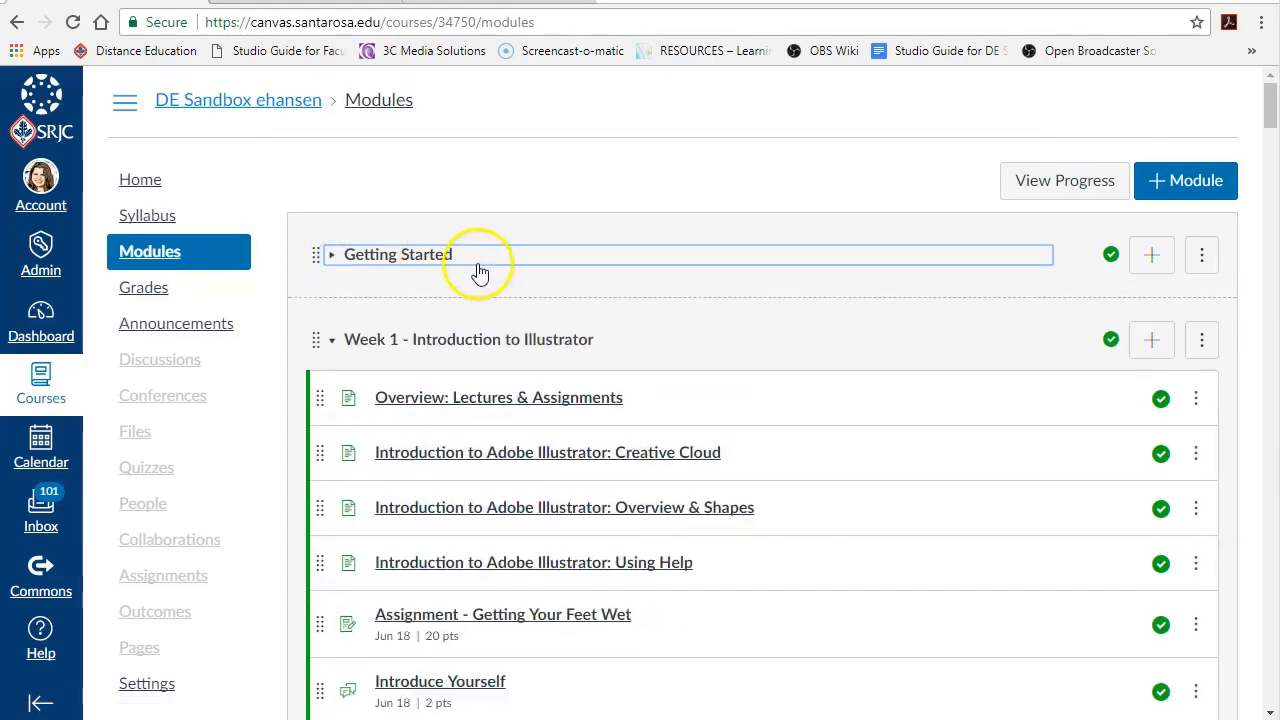
scroll(428, 366, down, 8)
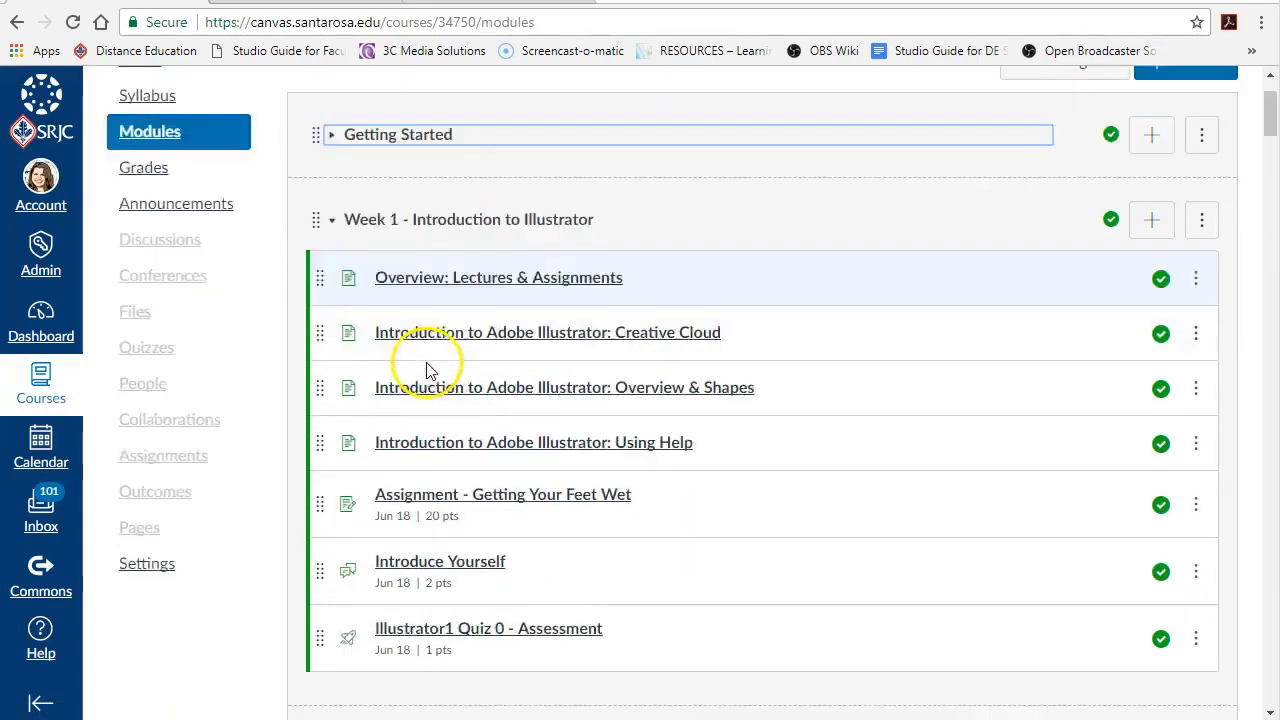
scroll(430, 368, up, 3)
scroll(433, 363, up, 5)
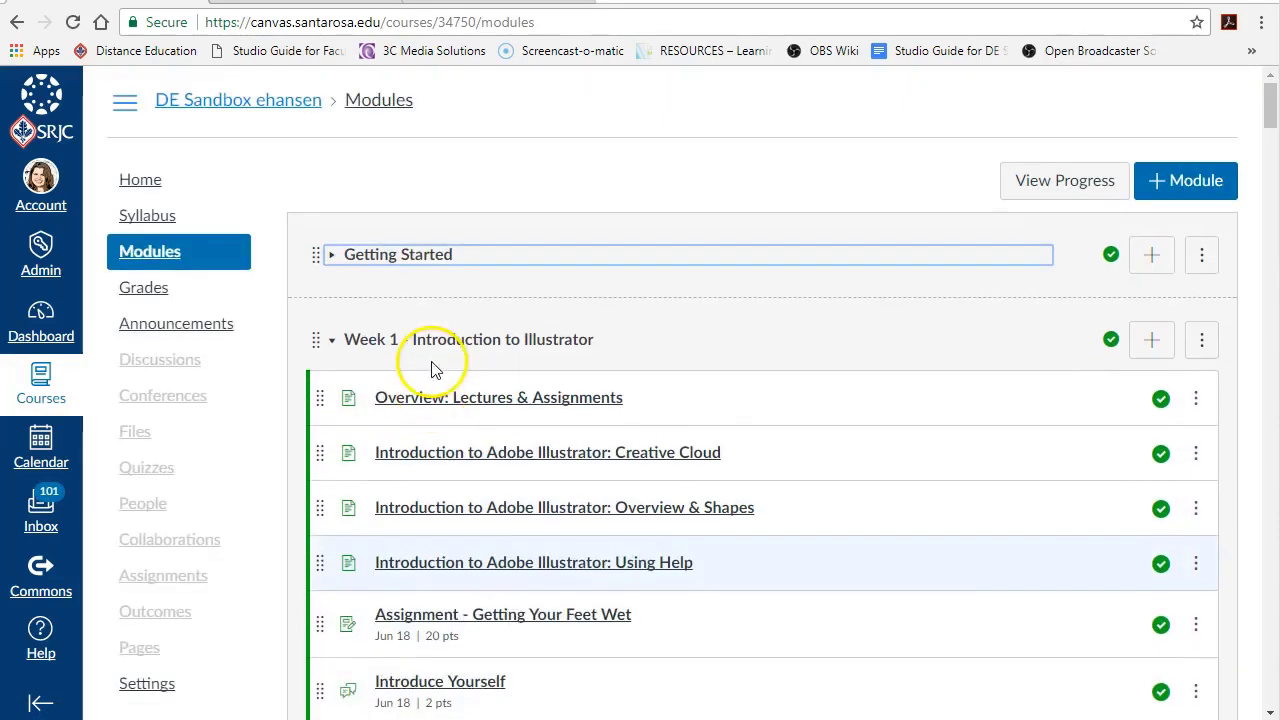
click(331, 340)
click(331, 425)
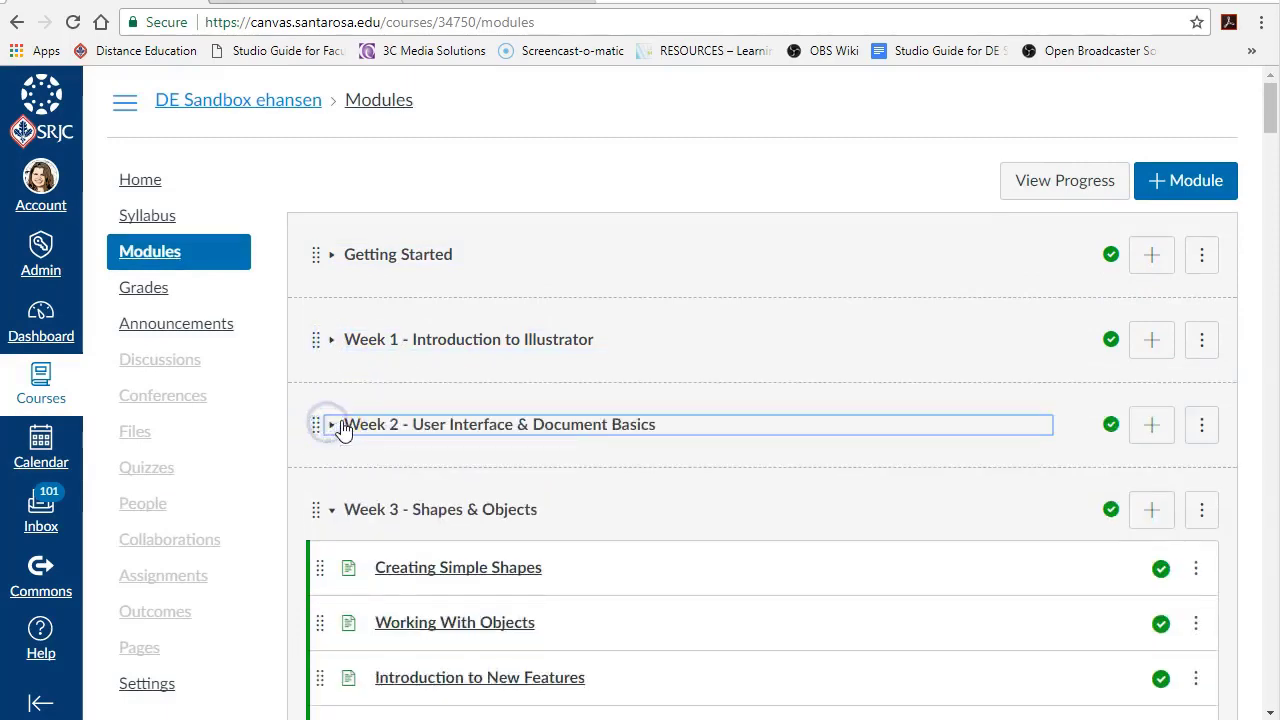
click(330, 510)
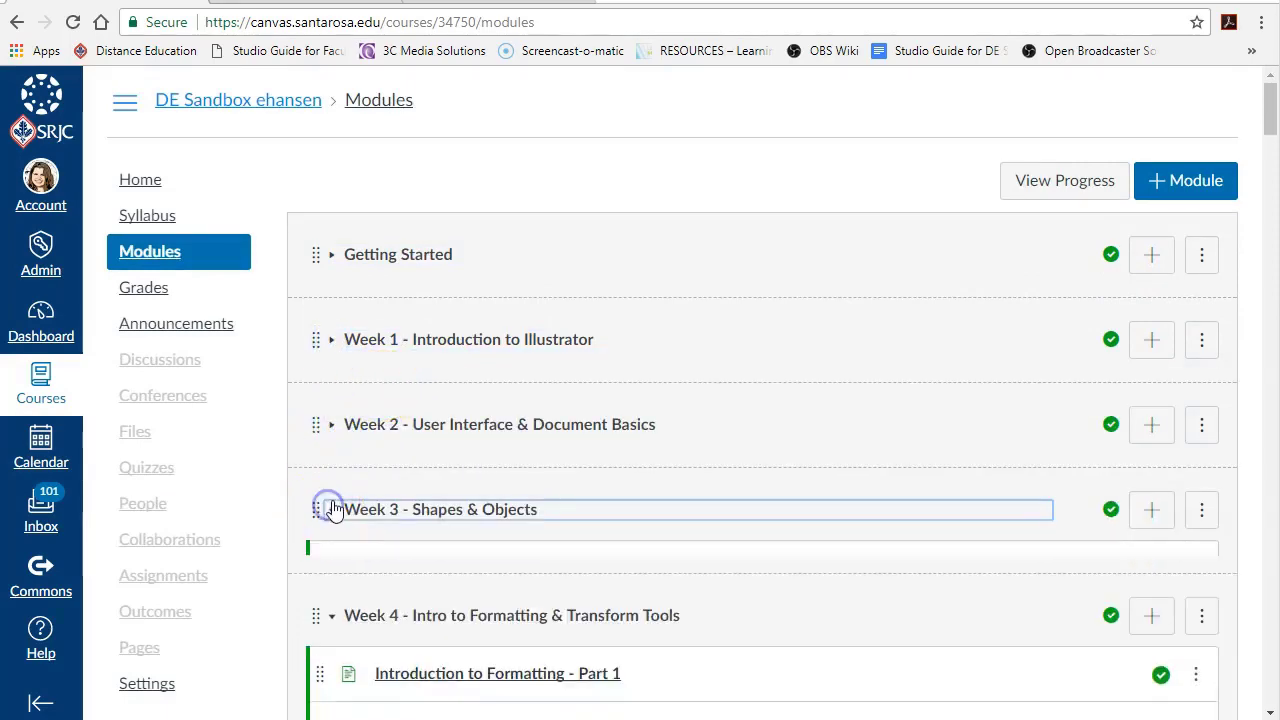
Step: Collapse the Week 4, Week 5, Week 6 and Week 7 modules
scroll(333, 509, down, 1)
click(330, 492)
scroll(333, 317, down, 3)
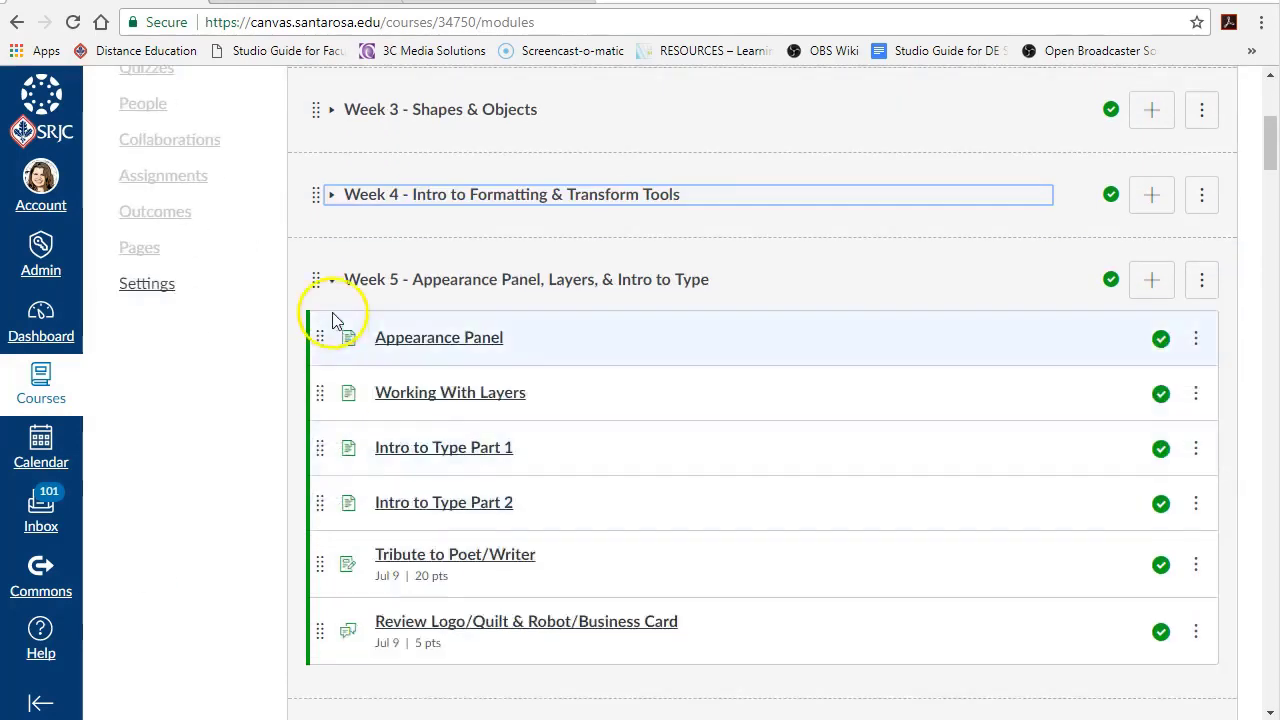
click(331, 279)
scroll(335, 300, down, 1)
click(330, 270)
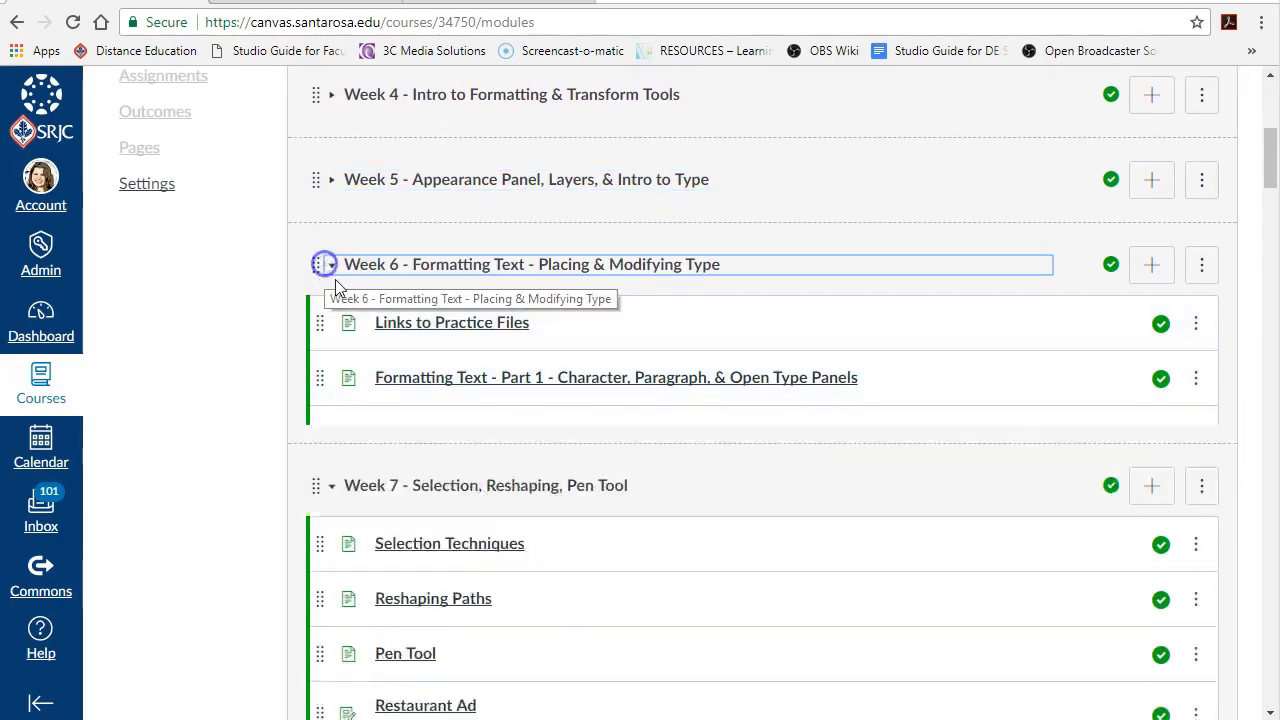
scroll(335, 285, down, 2)
click(331, 152)
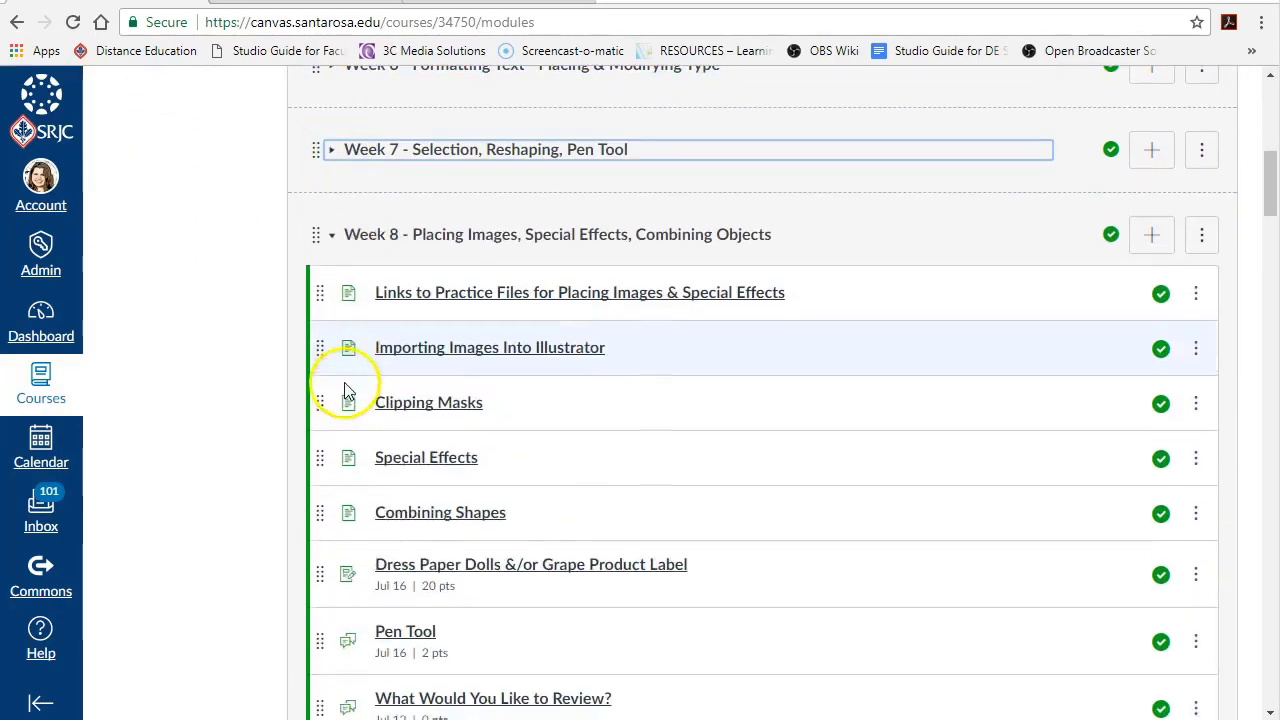
Step: Collapse the modules from Week 8 through Week 13
click(331, 236)
click(333, 322)
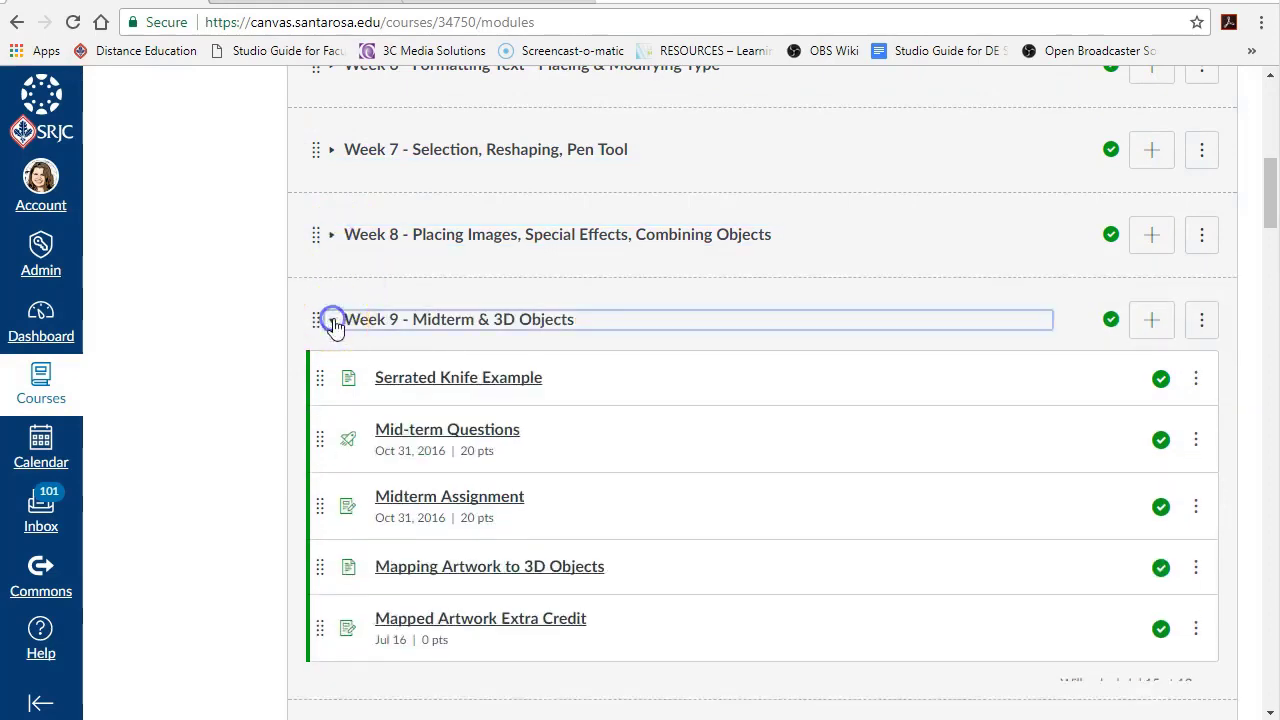
scroll(334, 329, down, 3)
click(332, 106)
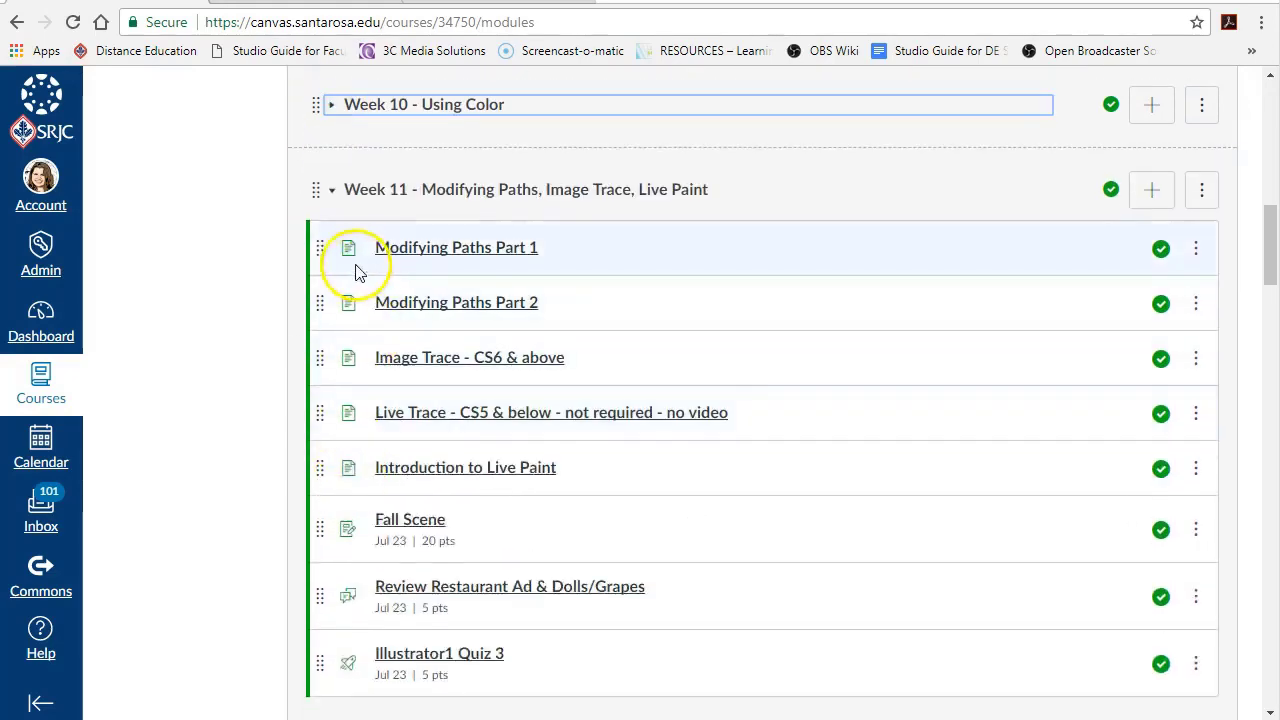
click(331, 189)
click(336, 283)
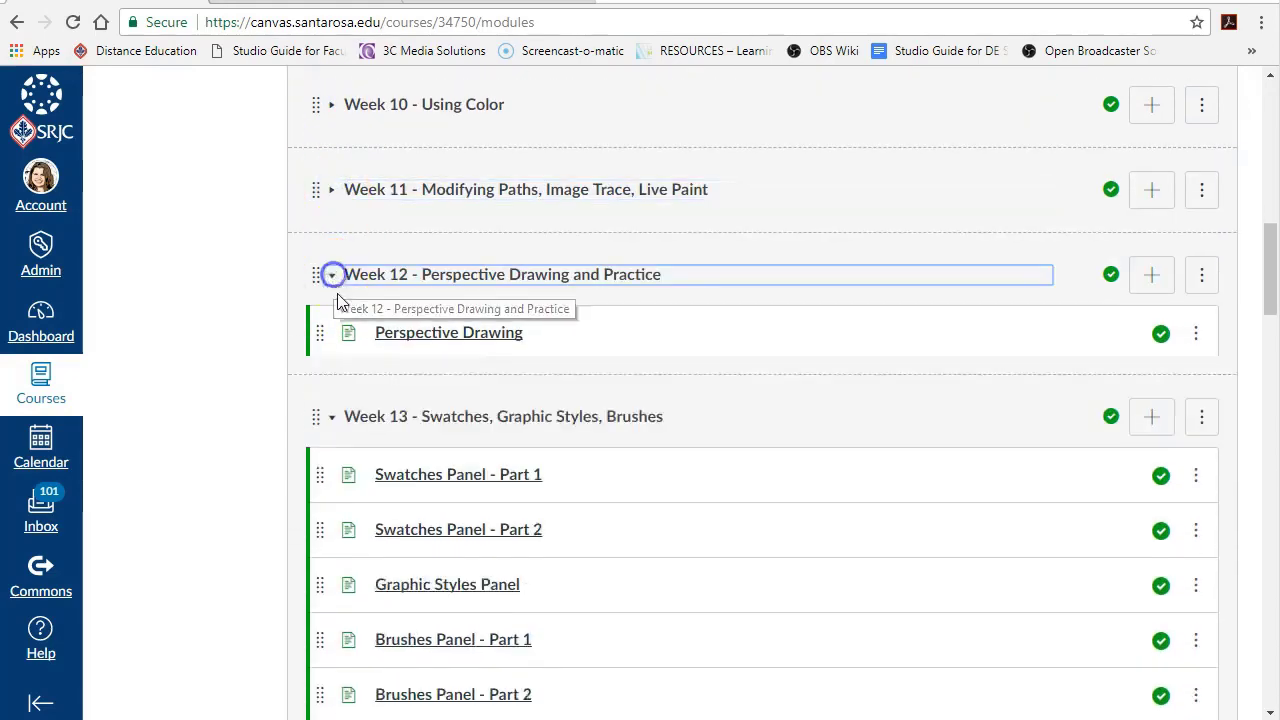
click(334, 364)
Step: Collapse the Week 14, Week 15, Bonus Material, Week 16 and Final modules
scroll(335, 368, down, 2)
scroll(335, 368, down, 1)
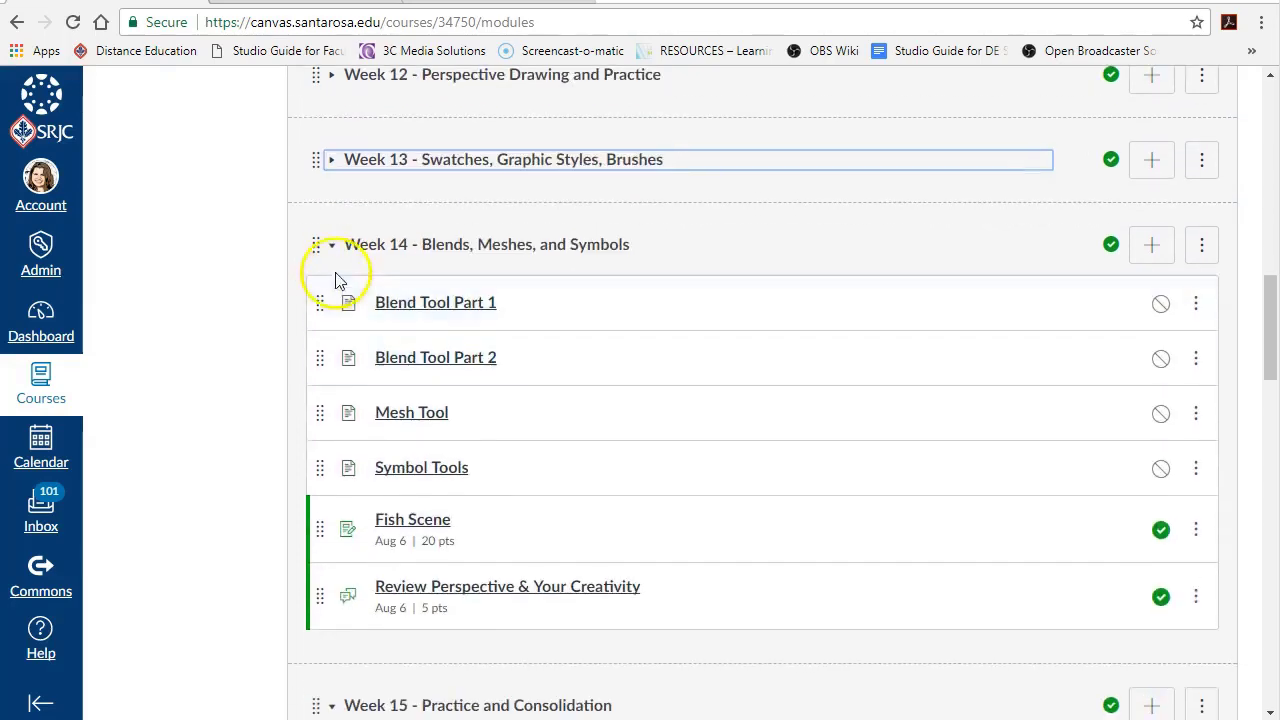
click(331, 245)
click(333, 336)
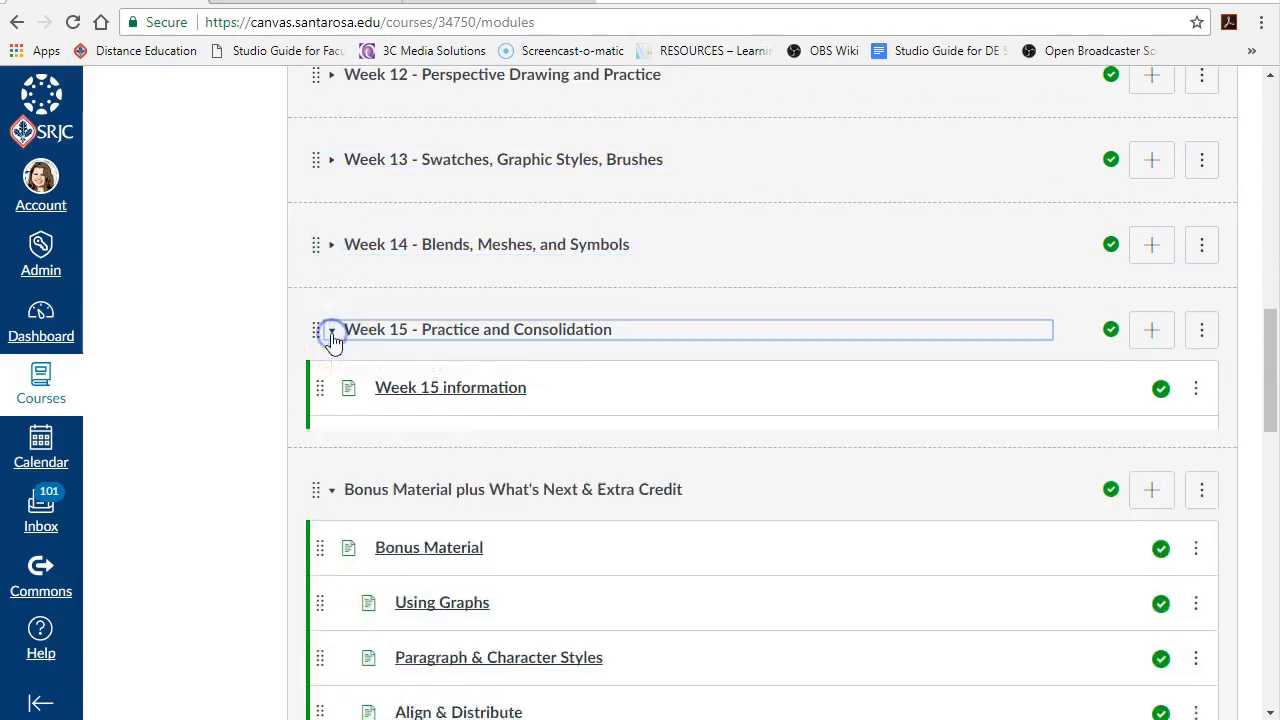
click(333, 414)
scroll(350, 420, down, 2)
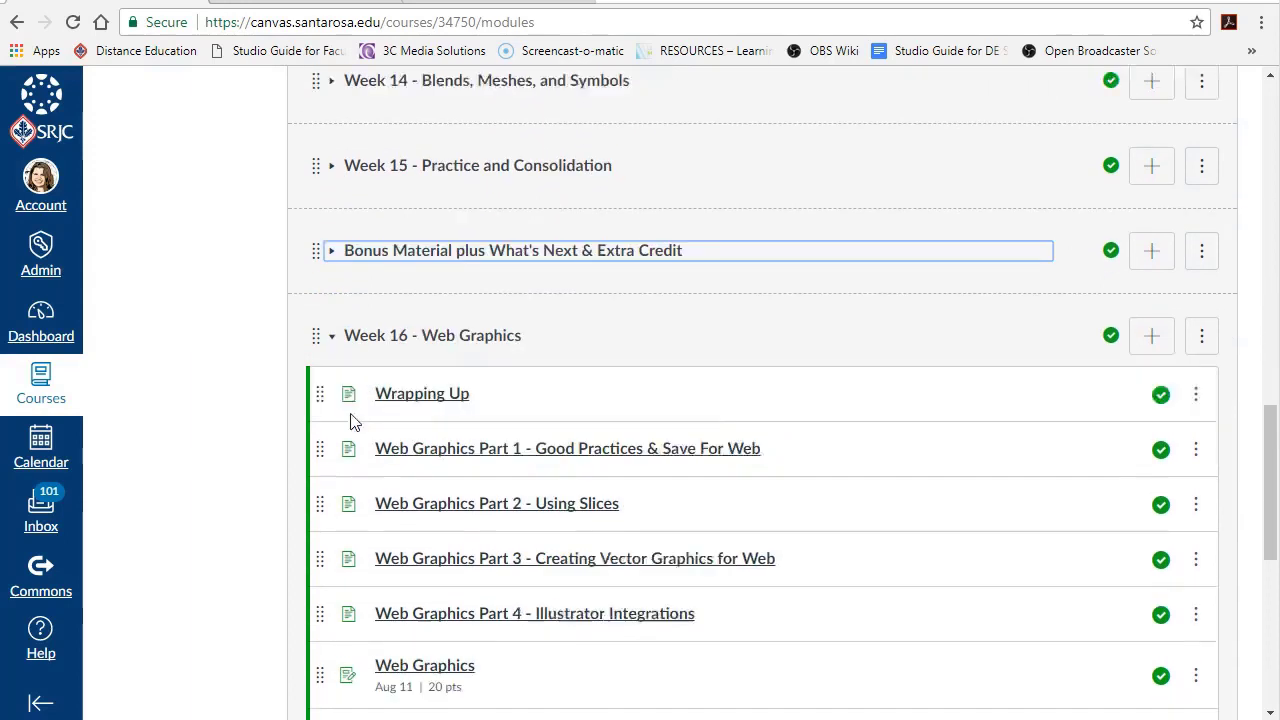
click(329, 305)
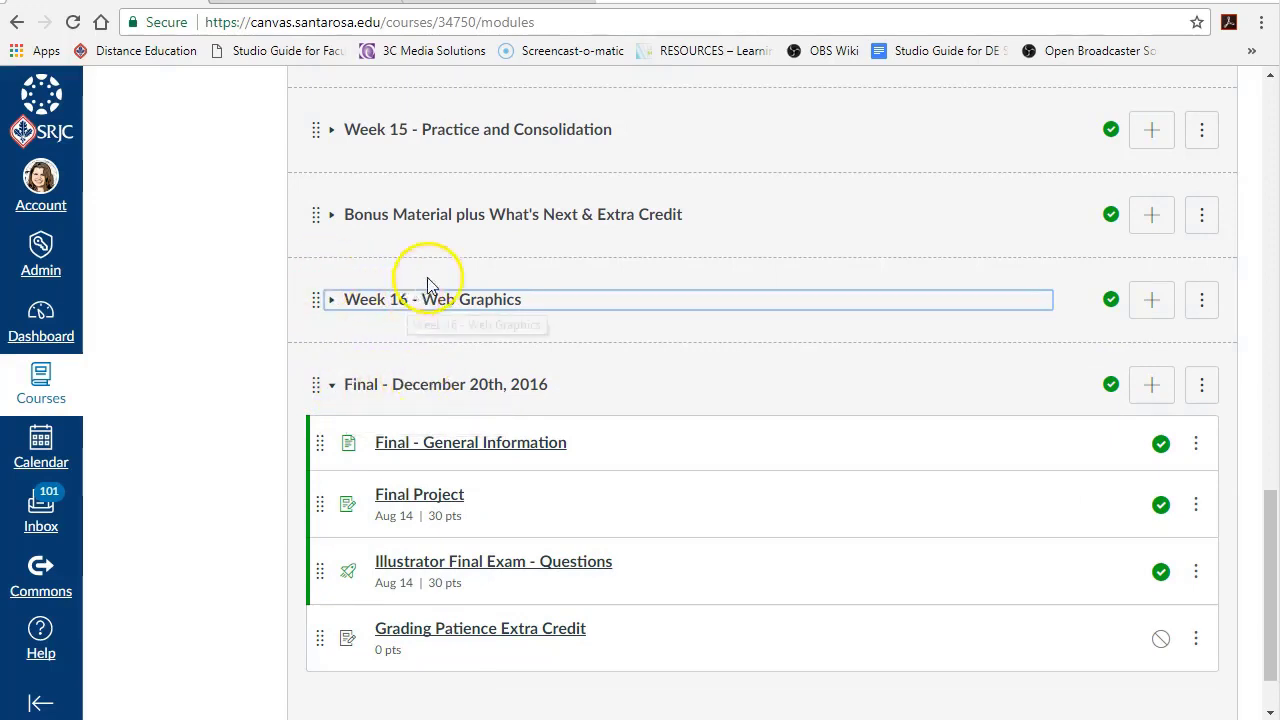
click(333, 386)
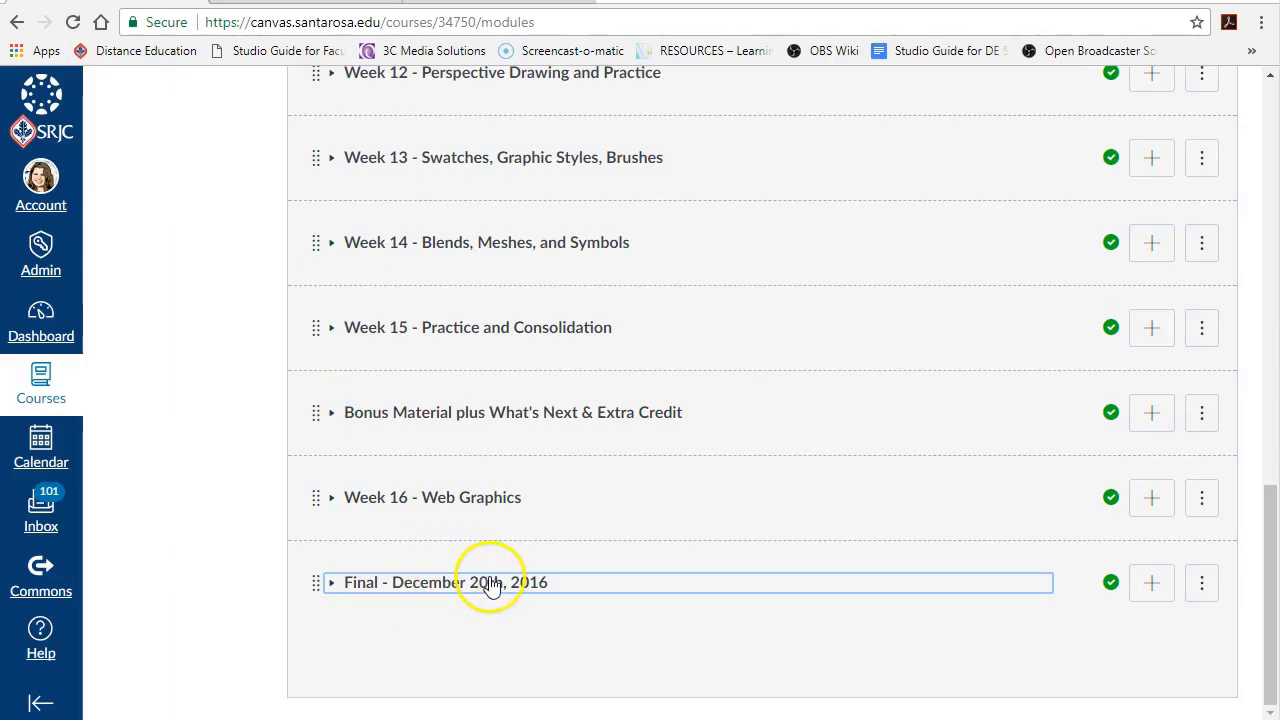
Step: Add a new module named "Week 1" to the course
scroll(1214, 250, up, 12)
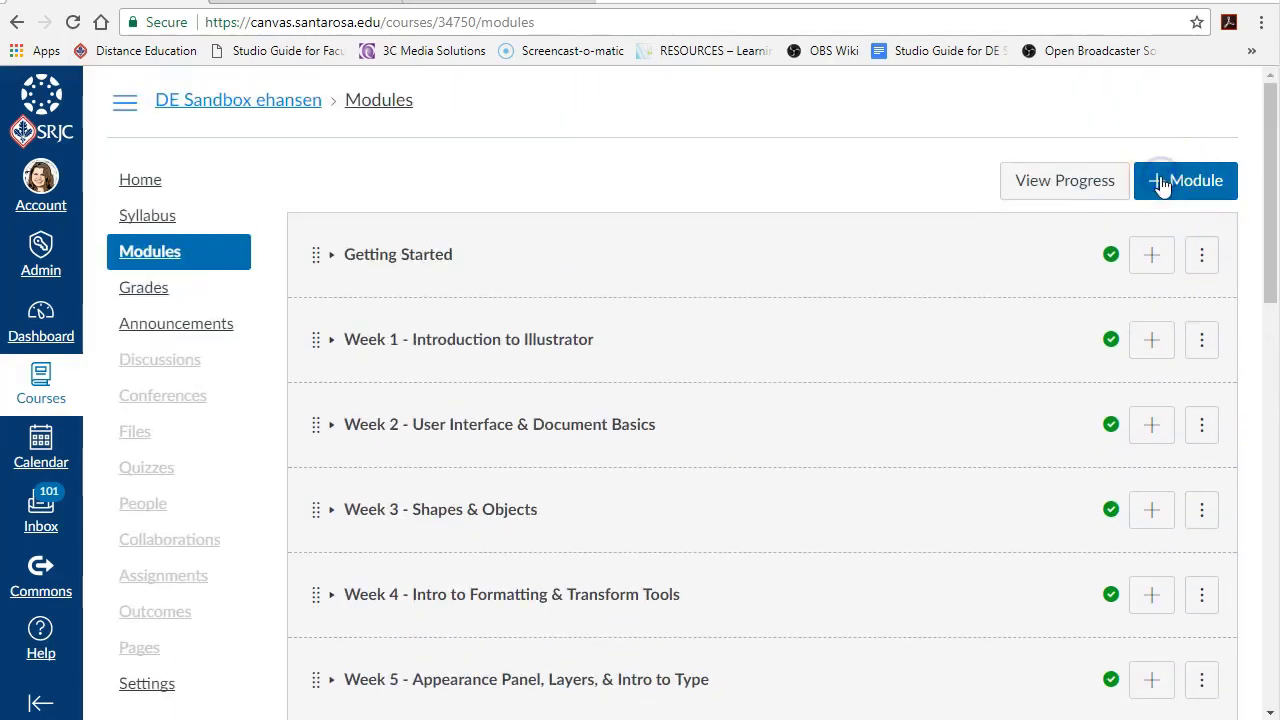
click(1160, 183)
click(408, 301)
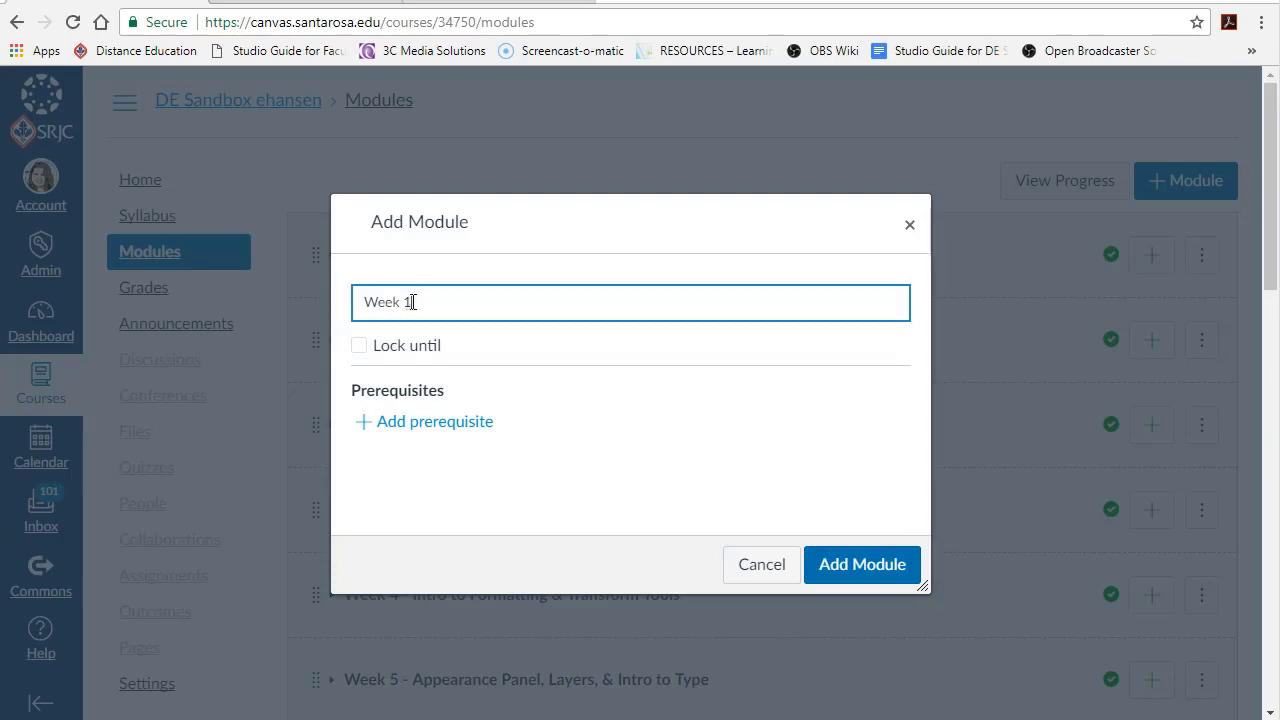
click(862, 560)
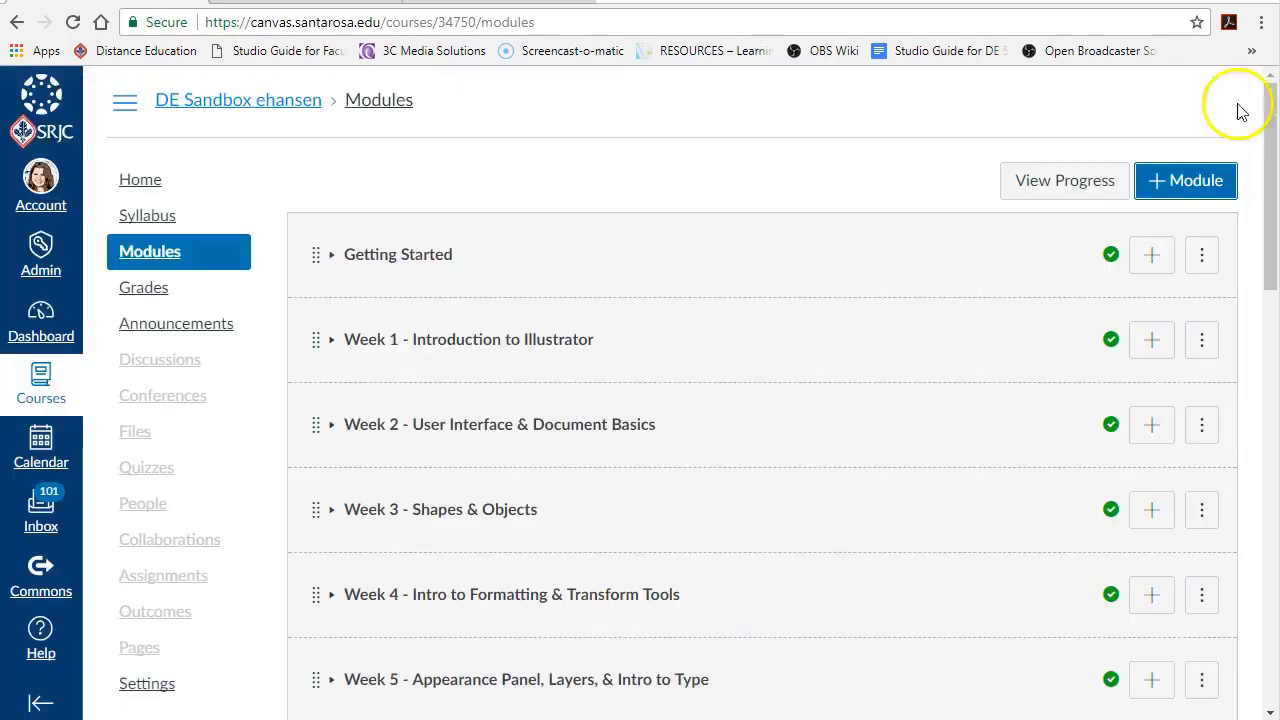
Step: Add another new module named "Week 2"
click(1163, 177)
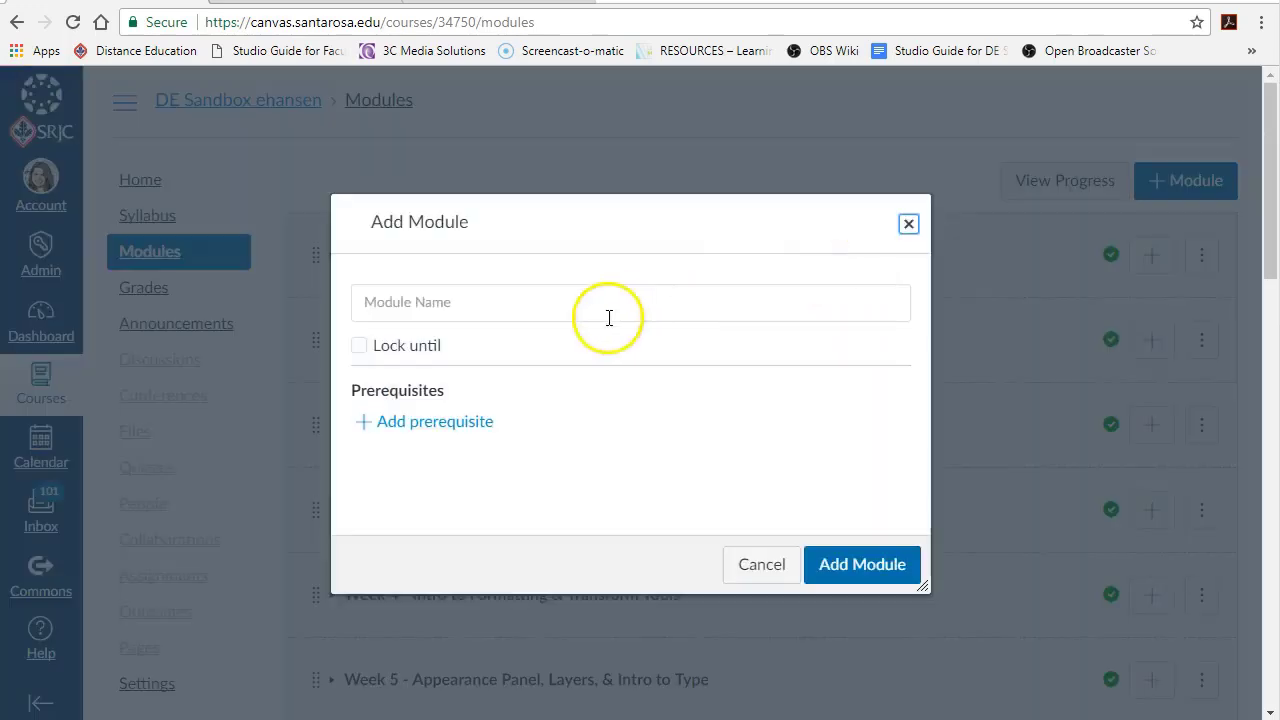
click(411, 310)
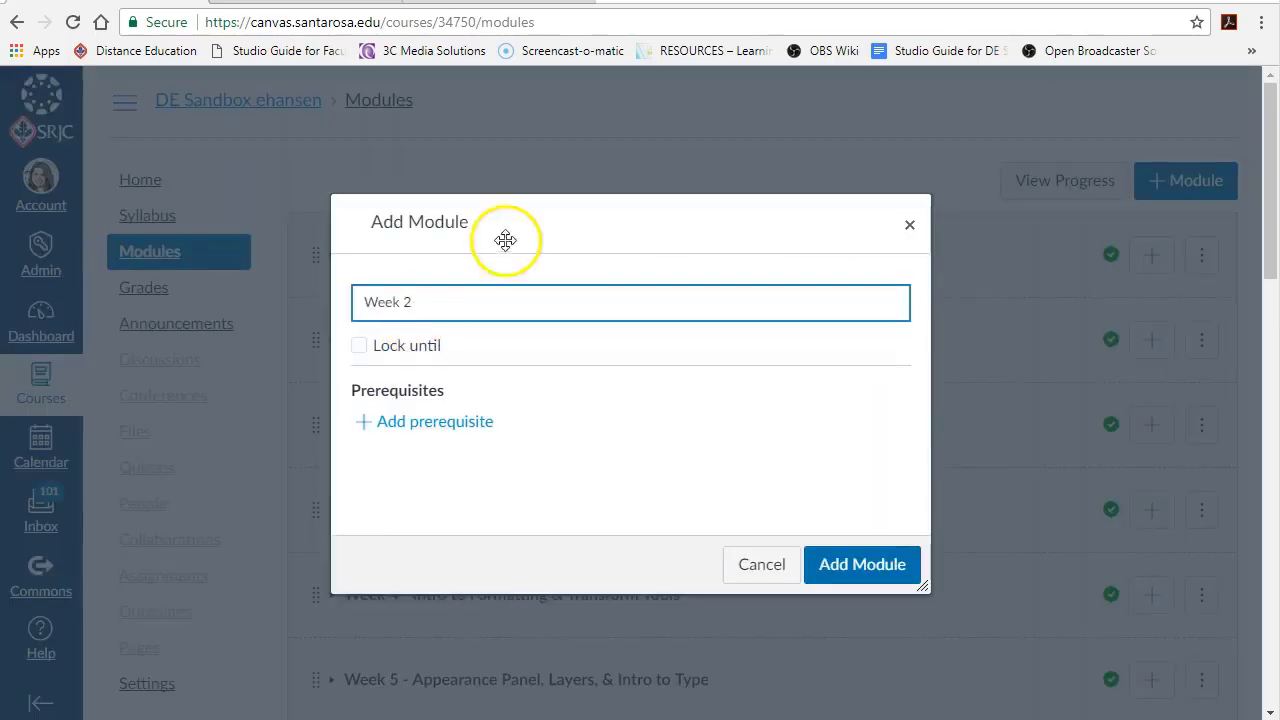
click(858, 565)
Step: Move the new empty Week 1 module directly below the Getting Started module
scroll(872, 543, down, 15)
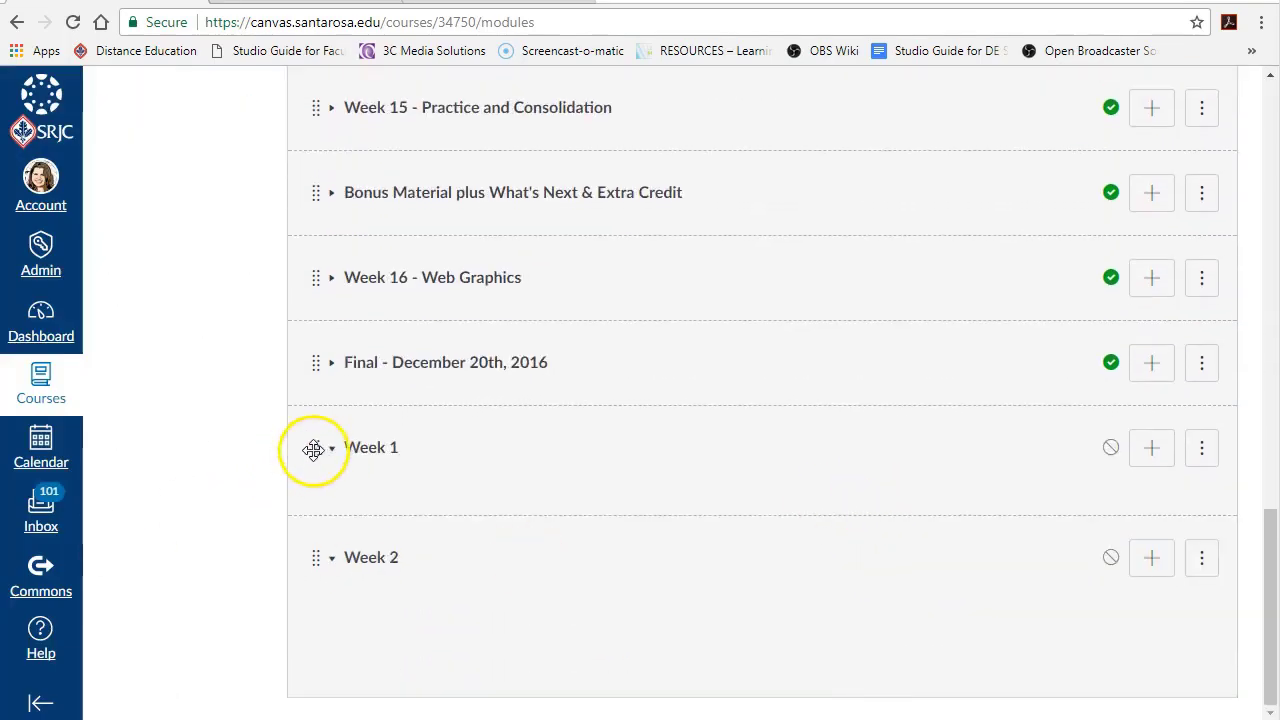
drag(313, 449, 334, 362)
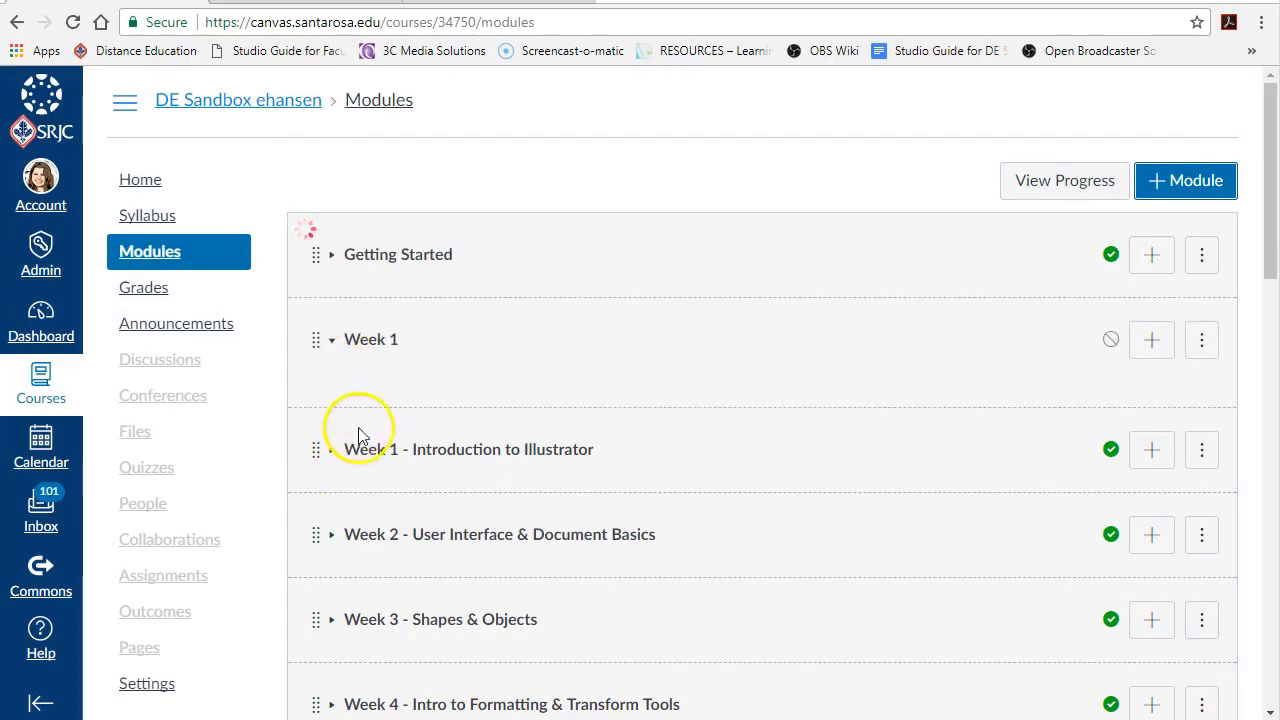
Step: Add a text header "MONDAY" to the new Week 1 module
click(1151, 340)
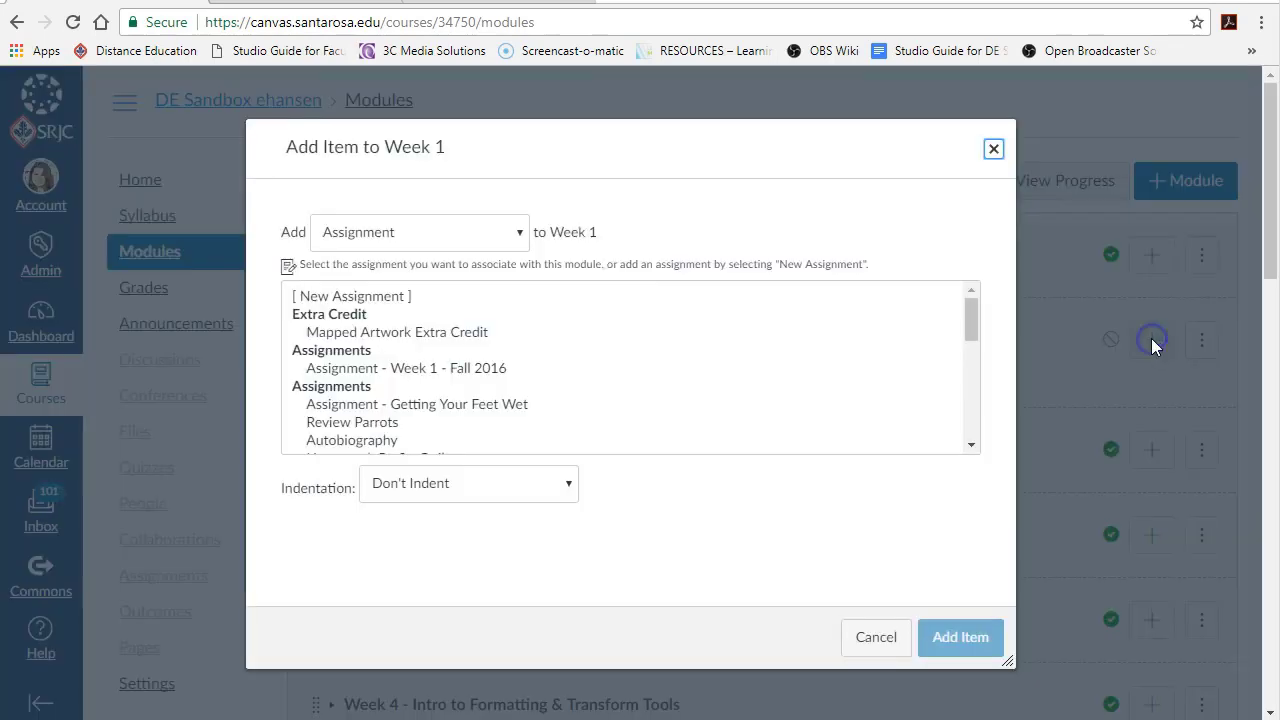
click(515, 235)
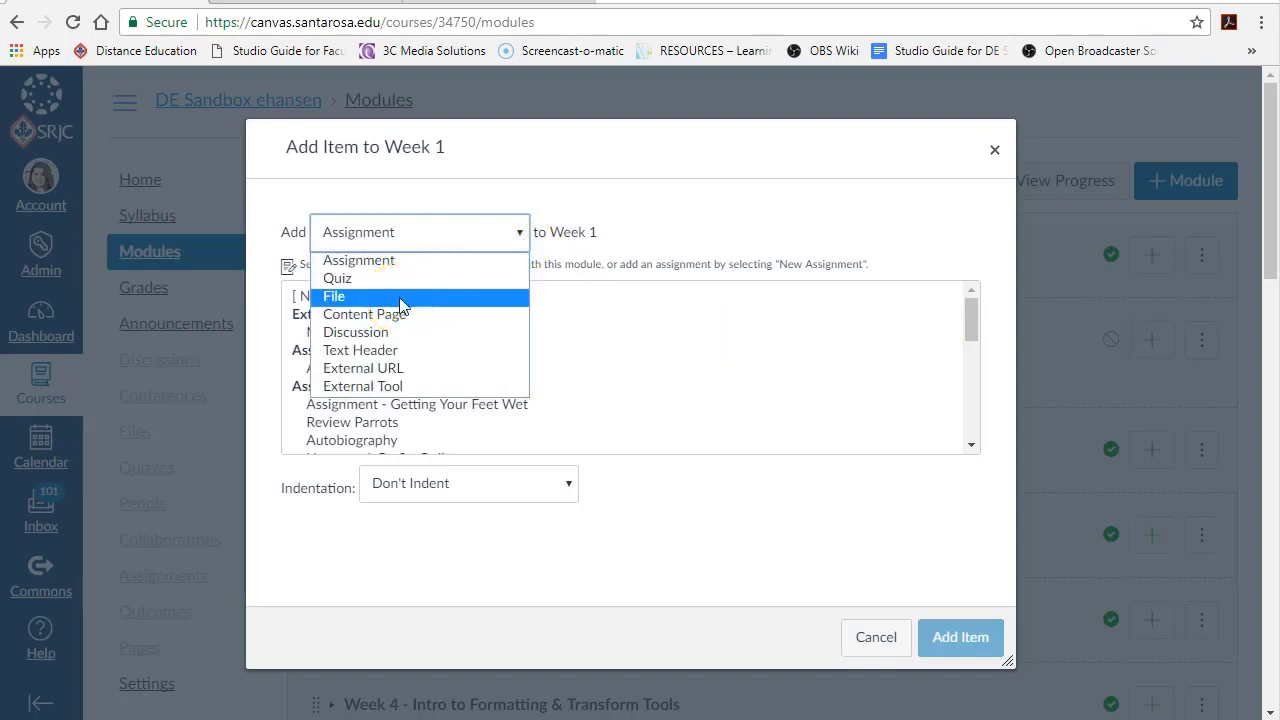
click(382, 318)
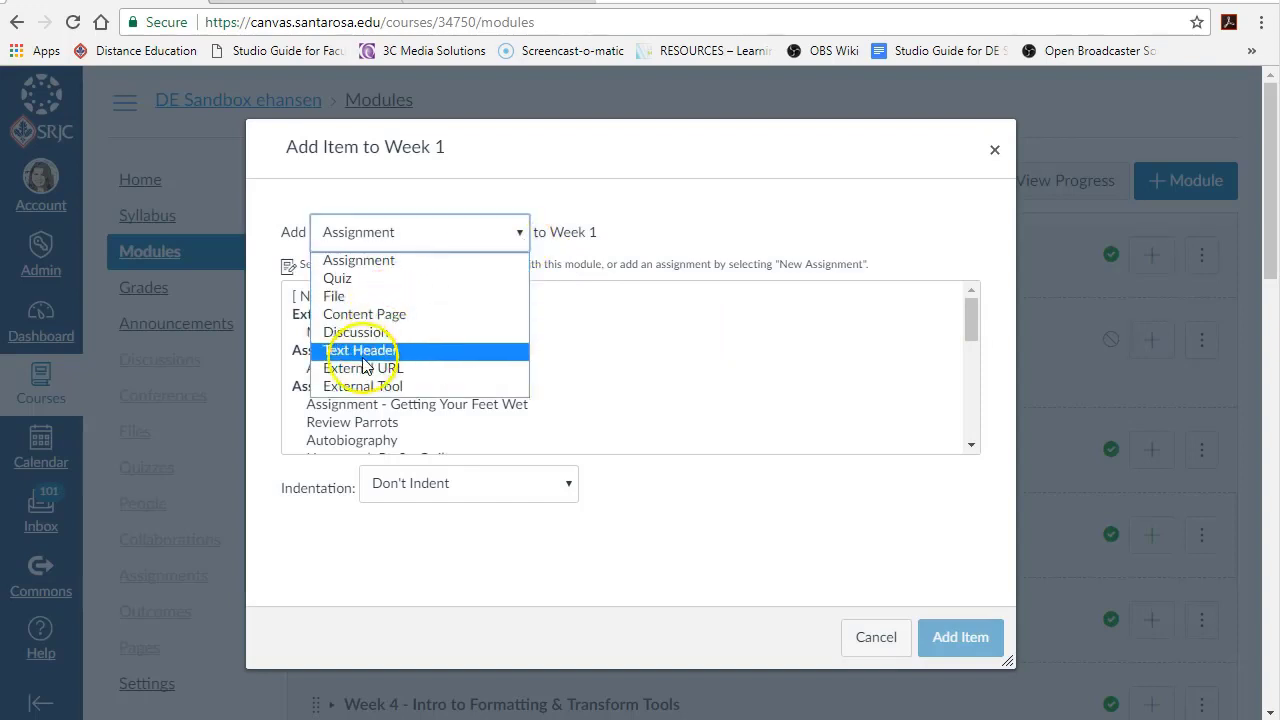
click(364, 351)
click(342, 300)
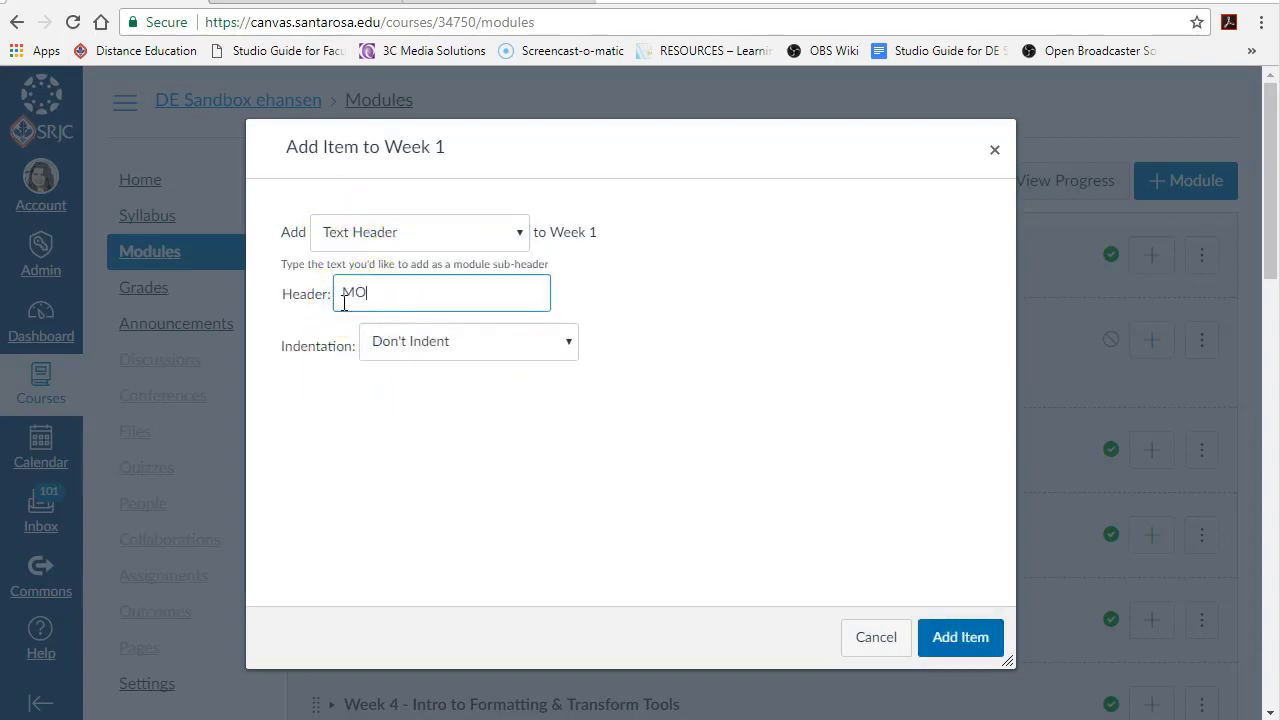
click(960, 638)
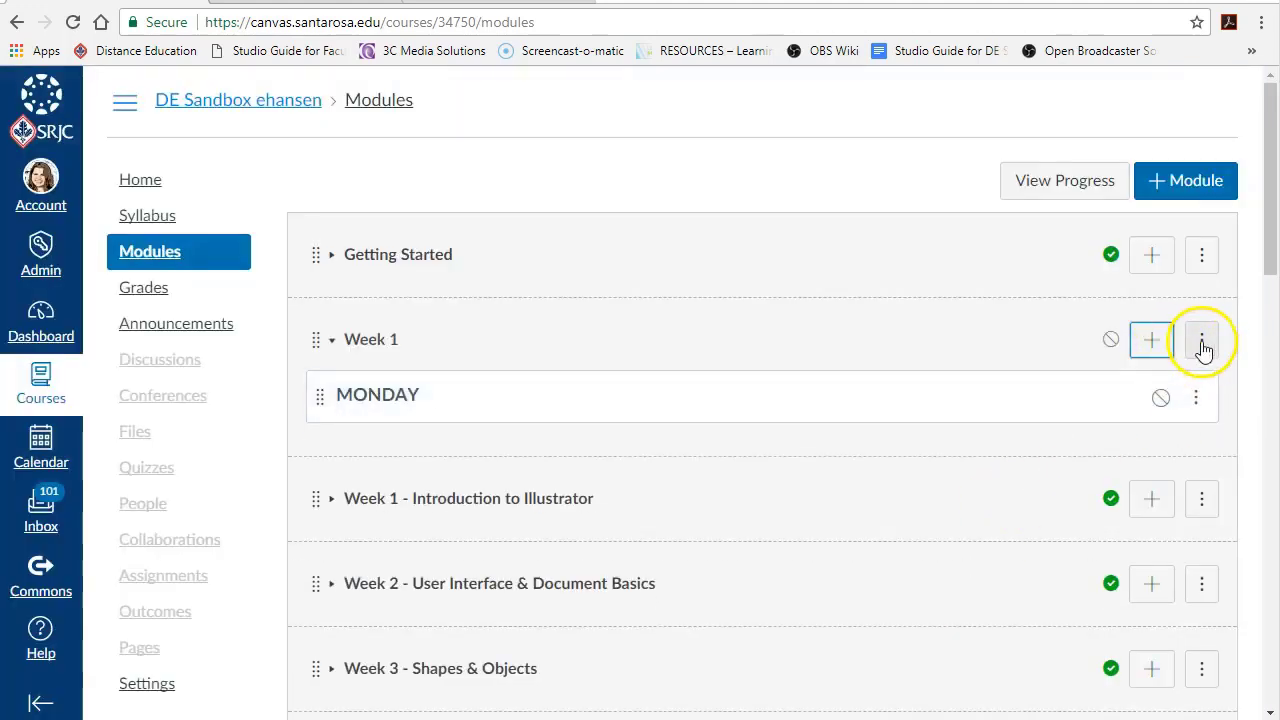
Step: Add a second text header "WEDNESDAY" to the Week 1 module
click(1151, 339)
click(393, 299)
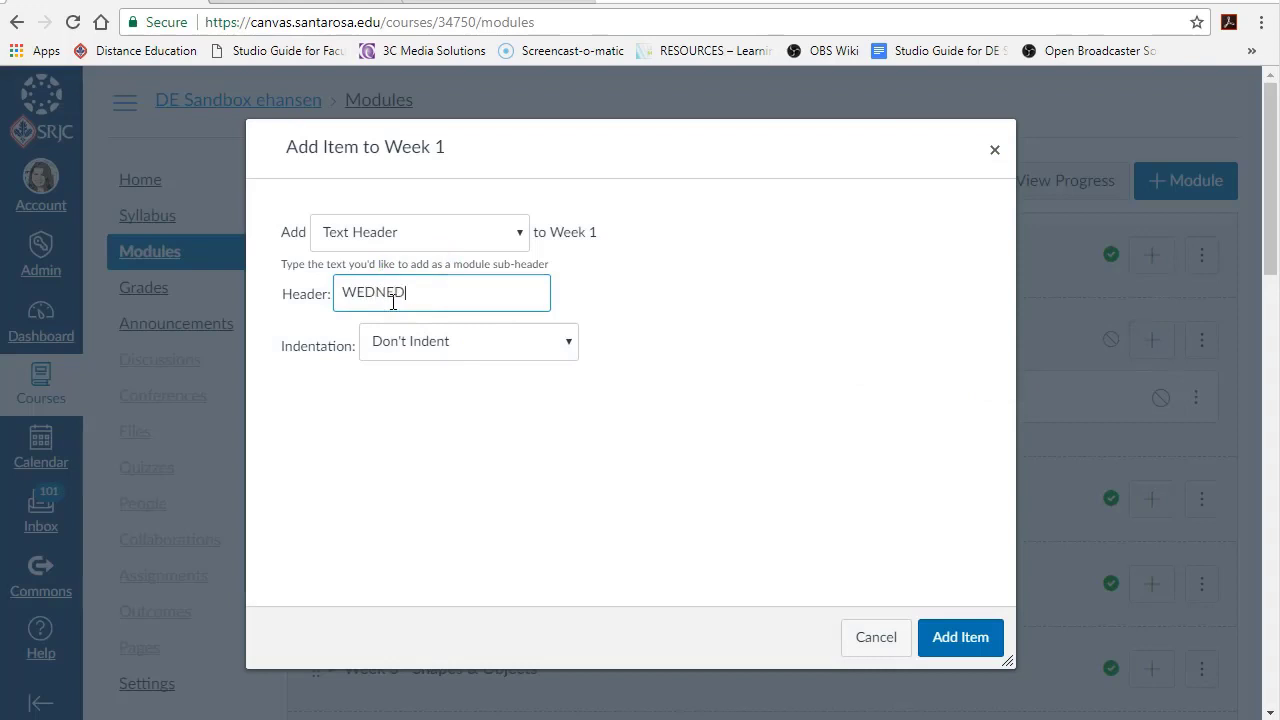
key(Return)
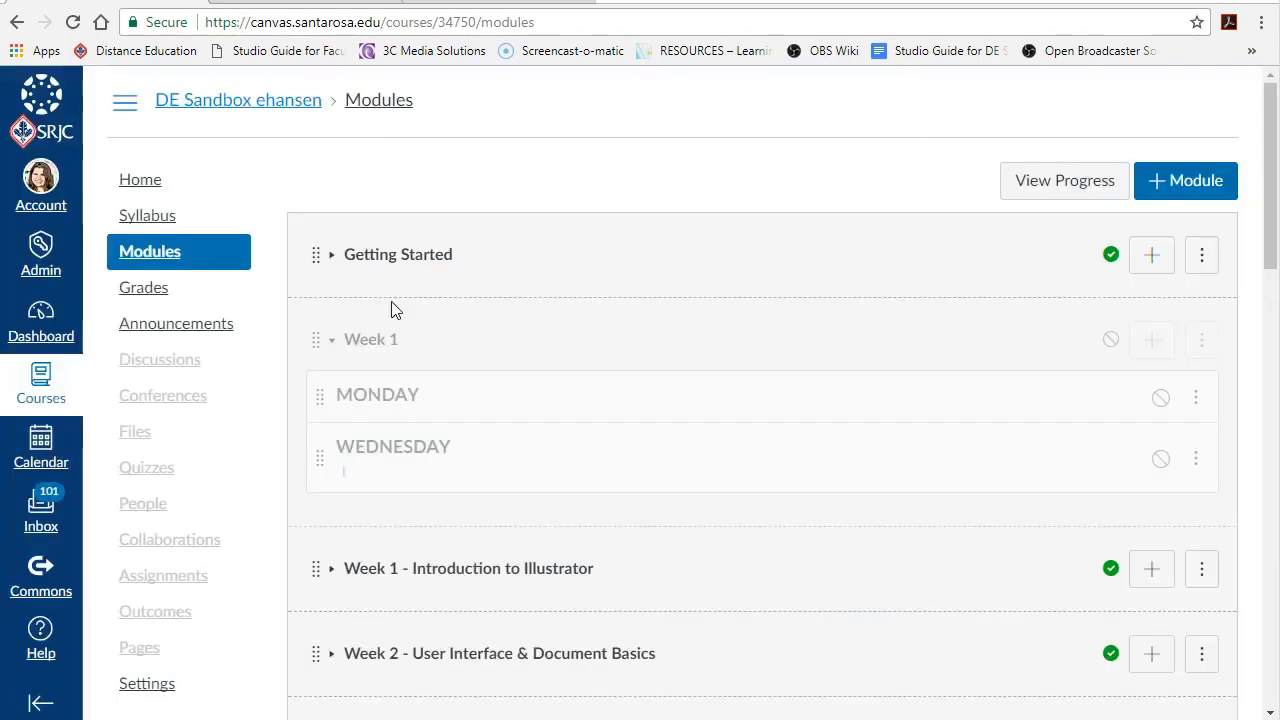
Step: Expand Week 1 - Introduction to Illustrator and move its Overview, Creative Cloud, and Overview & Shapes pages under the MONDAY header
click(332, 551)
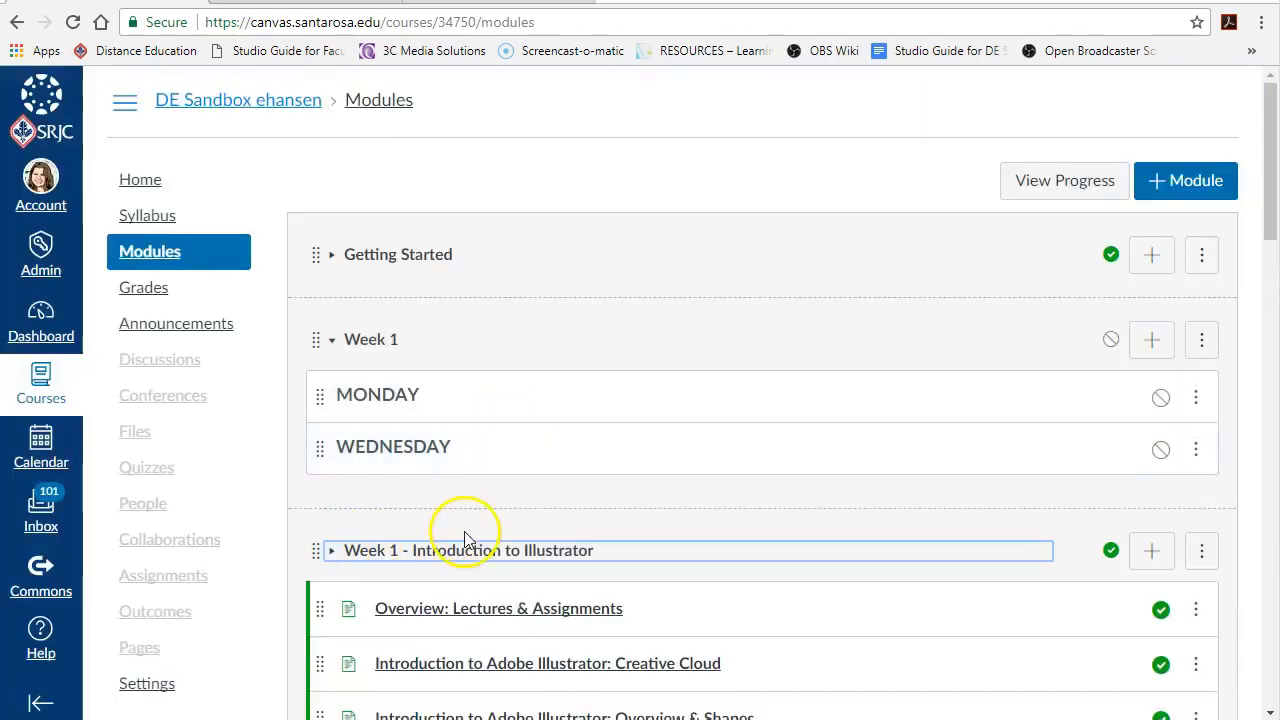
scroll(466, 531, down, 2)
drag(318, 410, 360, 252)
drag(318, 465, 343, 289)
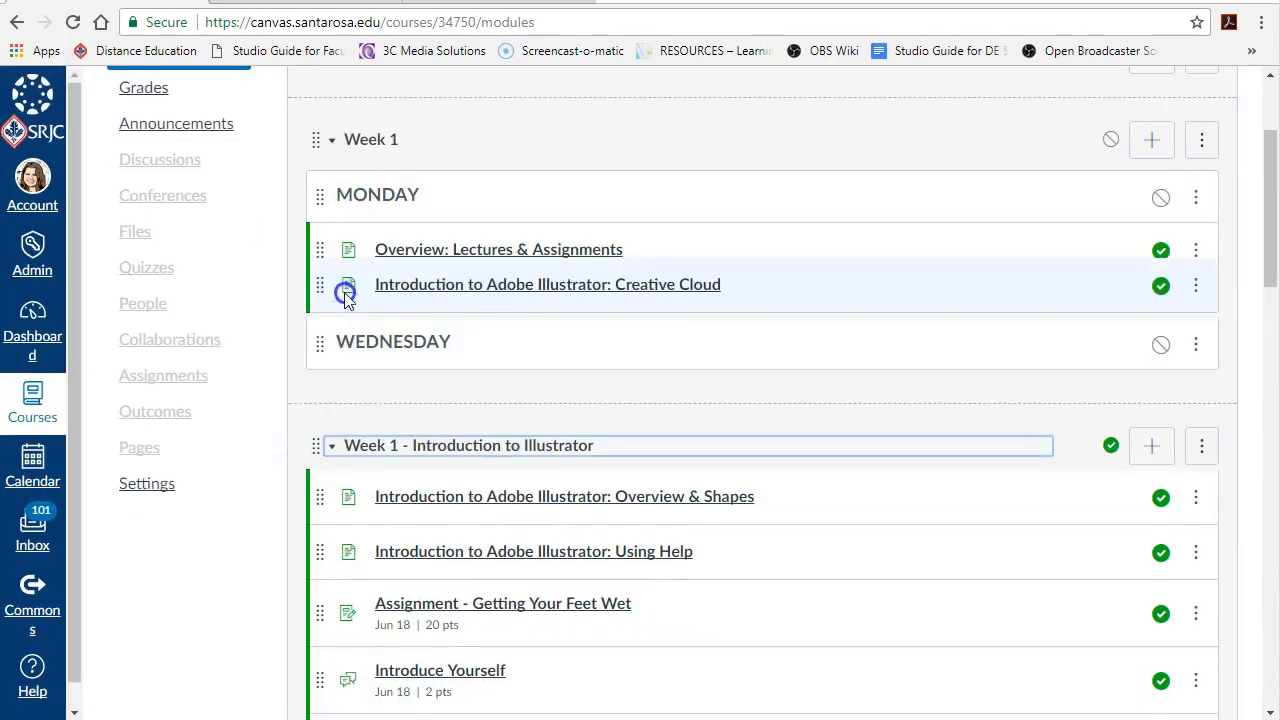
drag(315, 516, 345, 360)
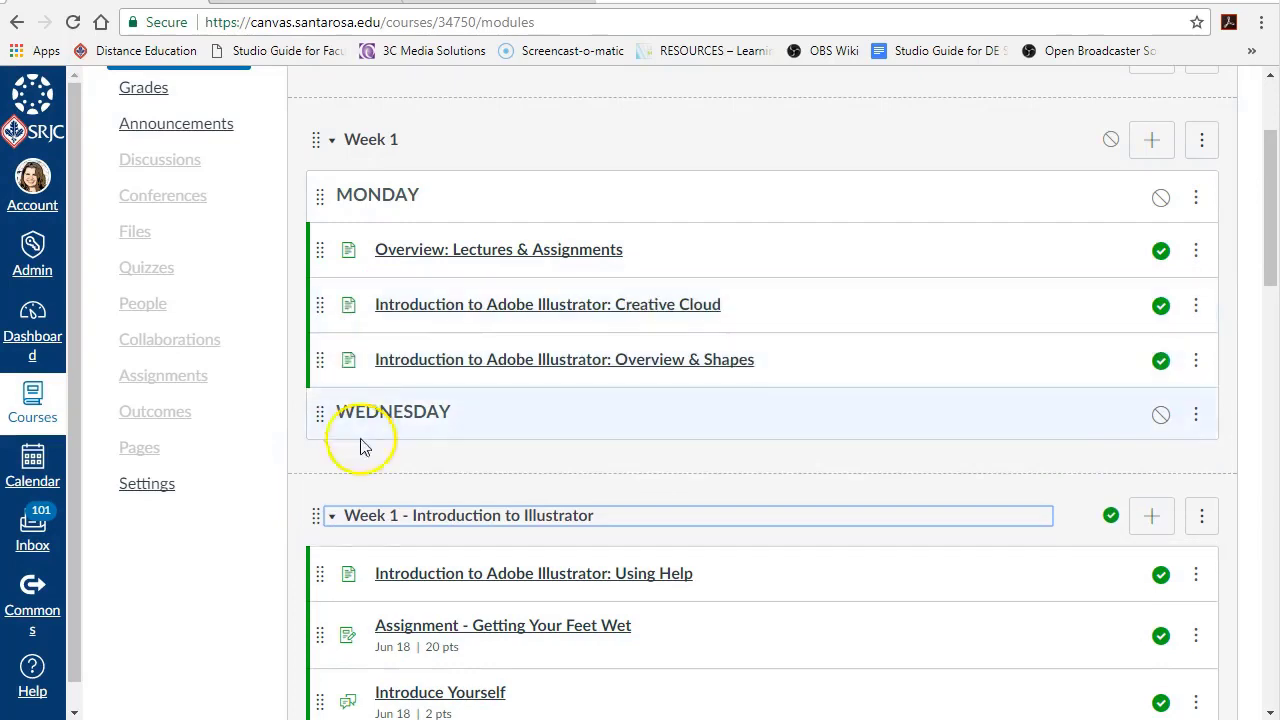
Step: Move the Using Help page, Getting Your Feet Wet assignment, Introduce Yourself discussion and Illustrator1 Quiz 0 between the MONDAY items and the WEDNESDAY header
click(331, 516)
drag(320, 565, 337, 403)
drag(326, 616, 351, 340)
scroll(349, 466, down, 2)
scroll(363, 380, down, 2)
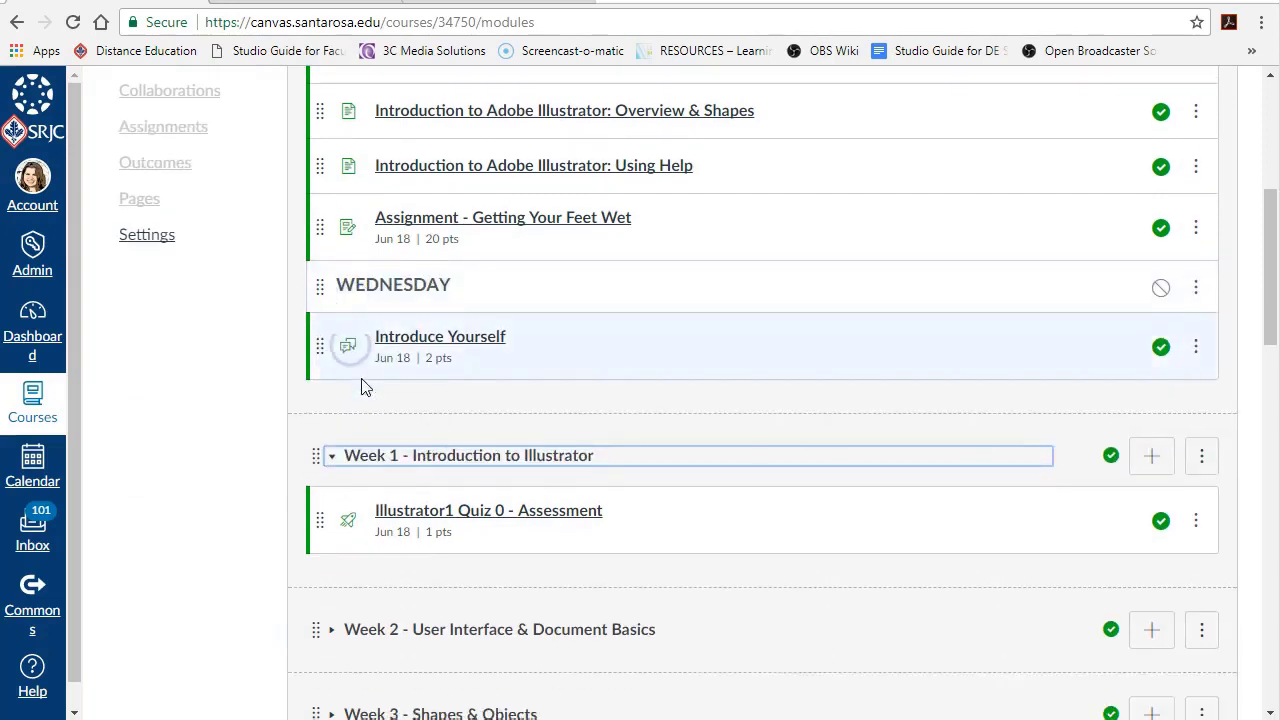
drag(320, 293, 330, 232)
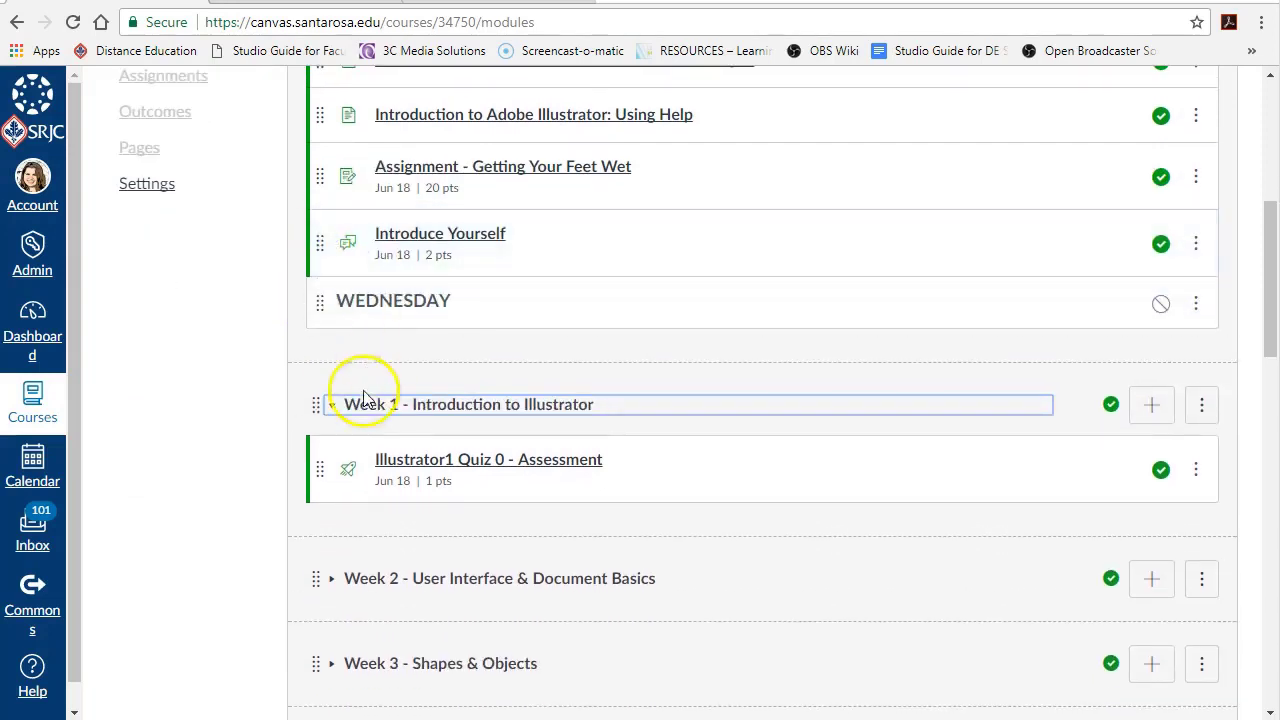
drag(323, 463, 334, 297)
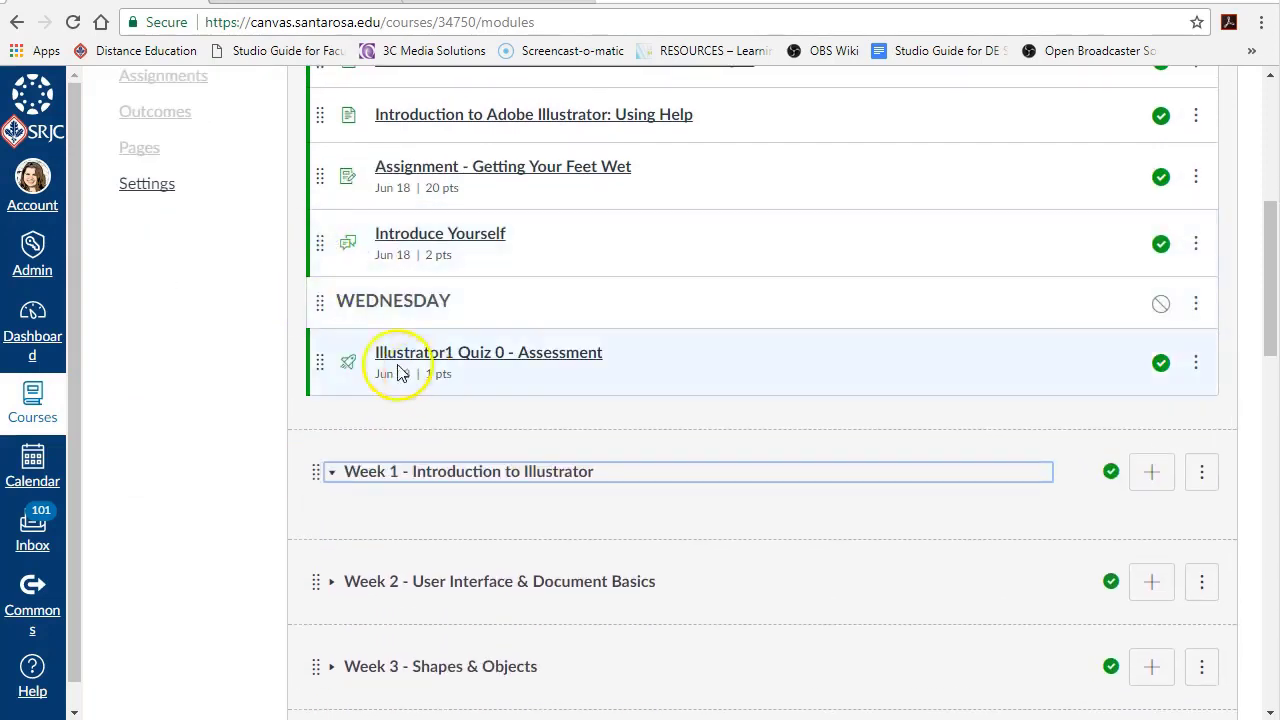
drag(320, 362, 328, 298)
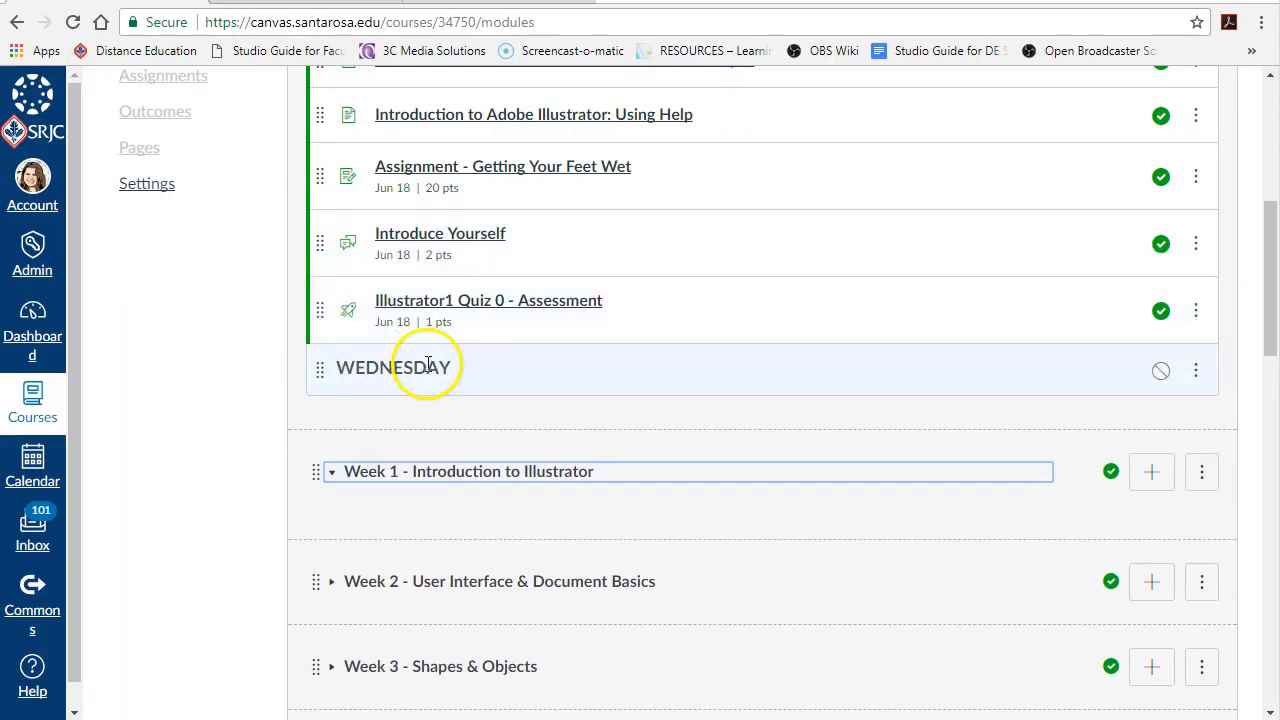
scroll(400, 390, down, 2)
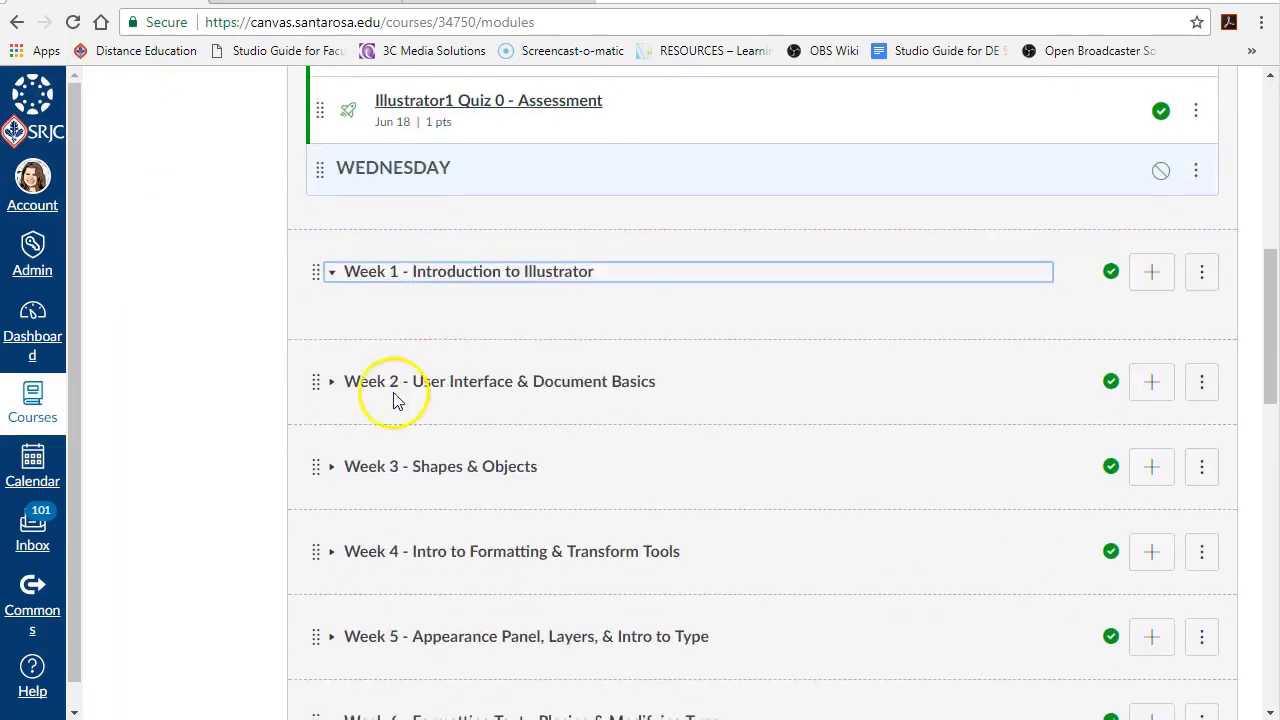
click(331, 273)
click(331, 273)
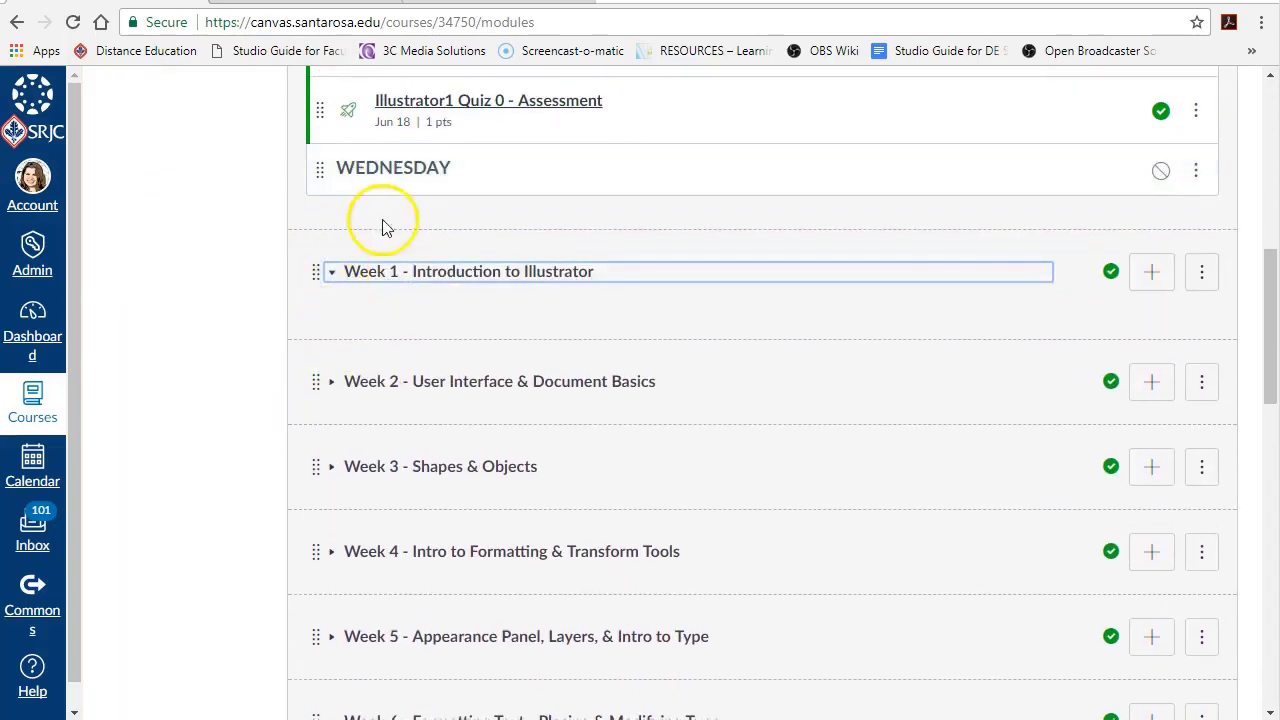
click(1201, 272)
click(1135, 436)
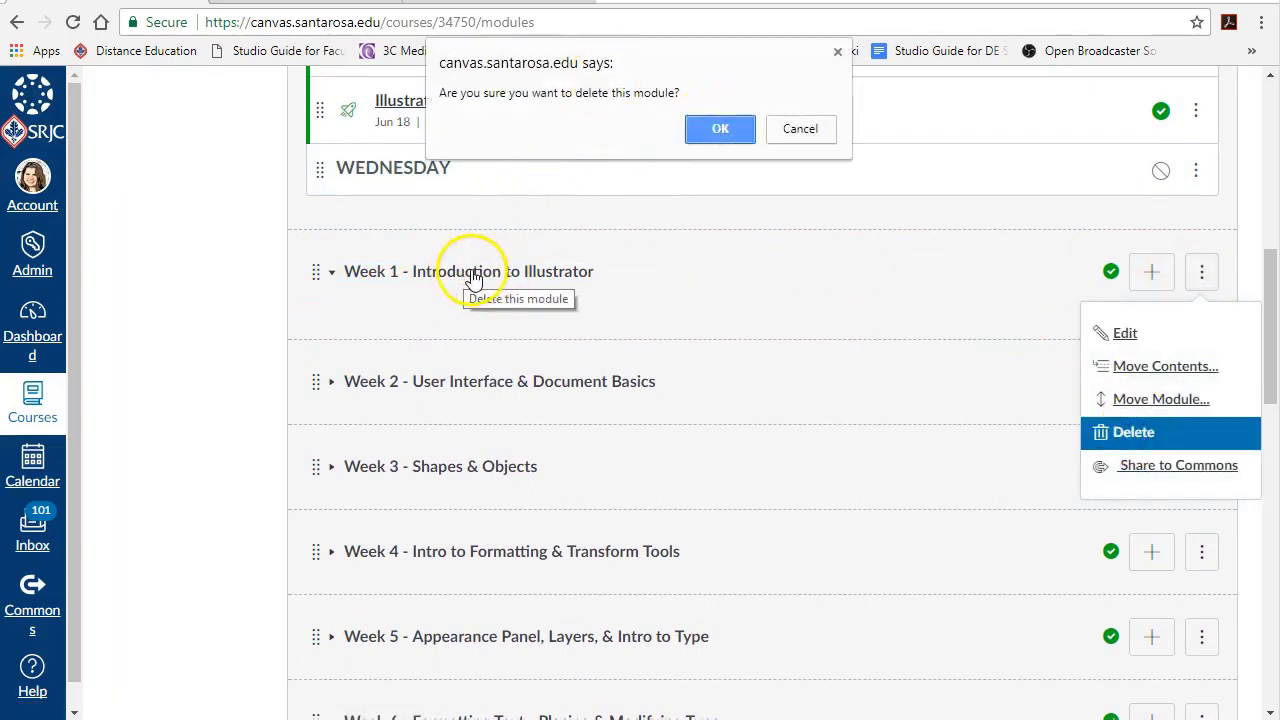
click(796, 134)
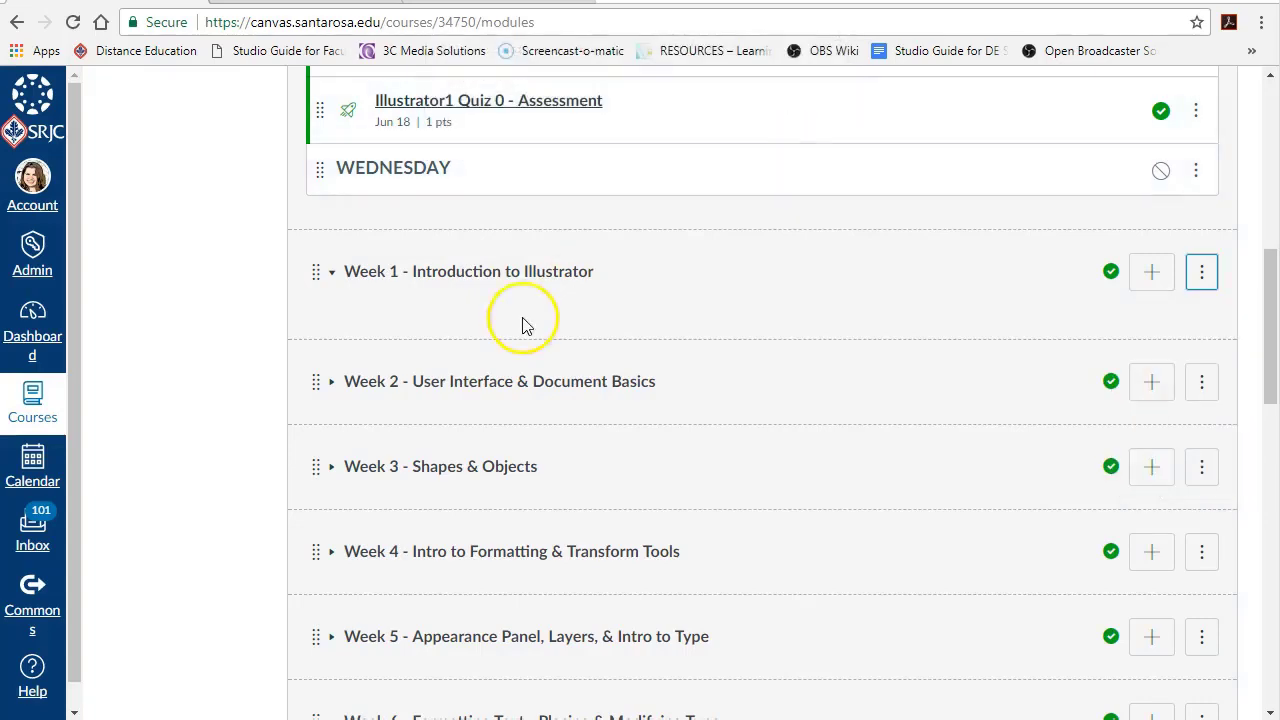
Step: Rename the MONDAY header in Week 1 as "MONDAY - Introduction to Illustrator"
scroll(510, 400, up, 2)
scroll(517, 520, up, 1)
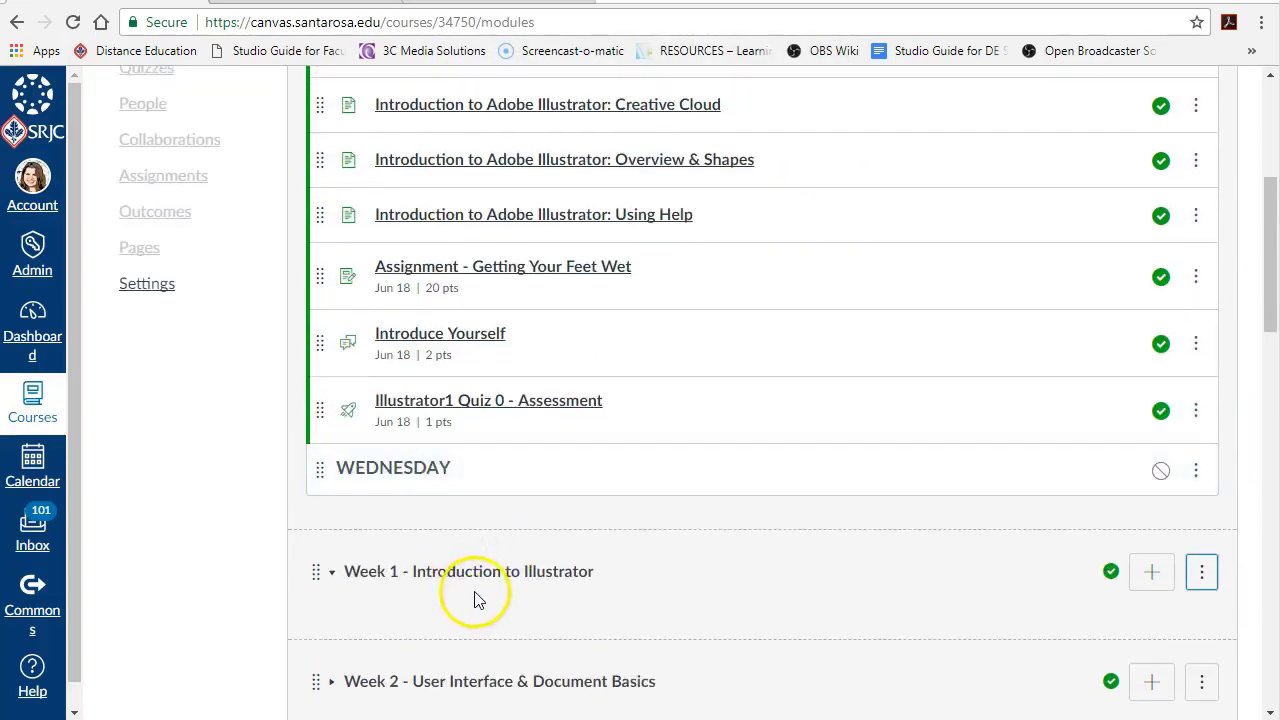
scroll(486, 589, up, 2)
click(1195, 197)
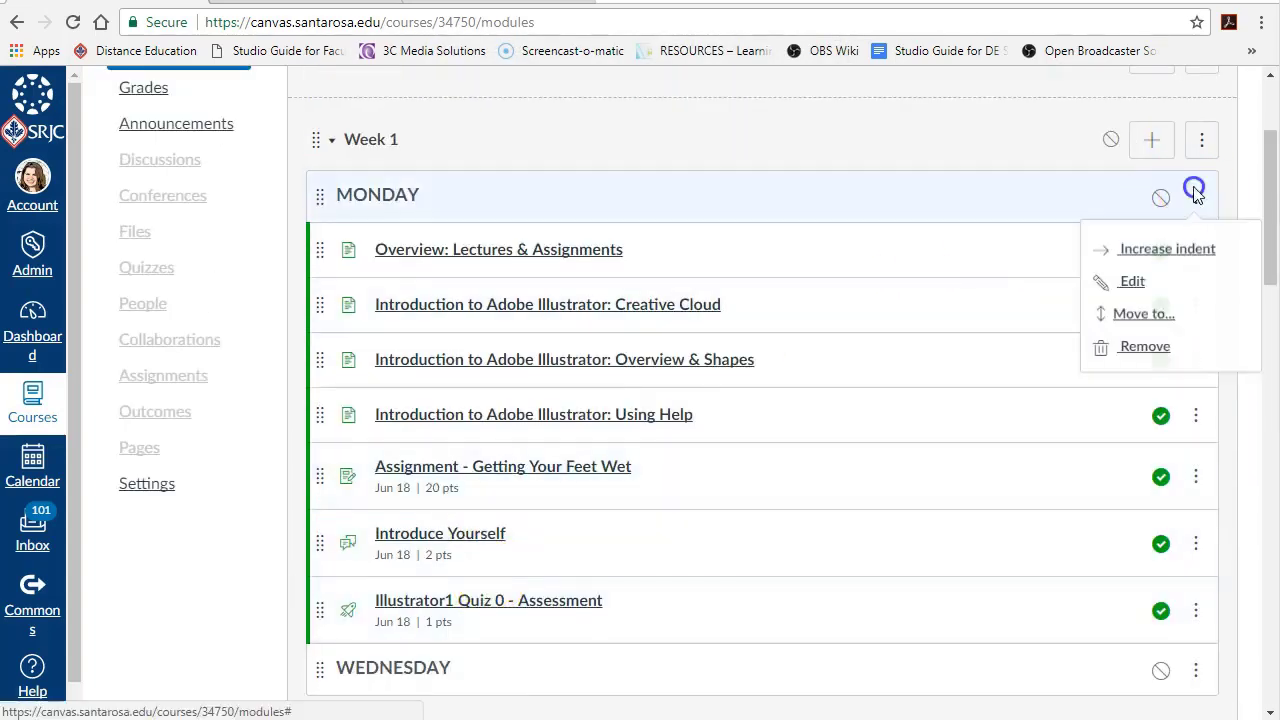
click(1133, 283)
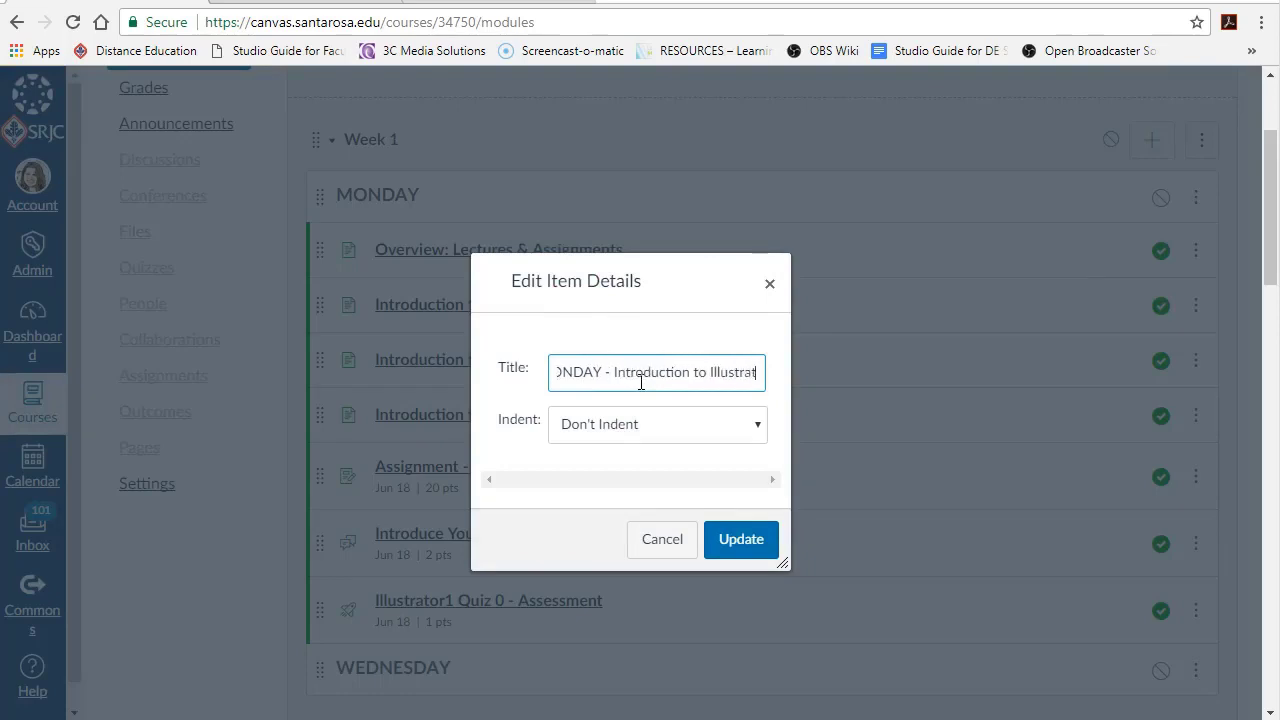
click(745, 537)
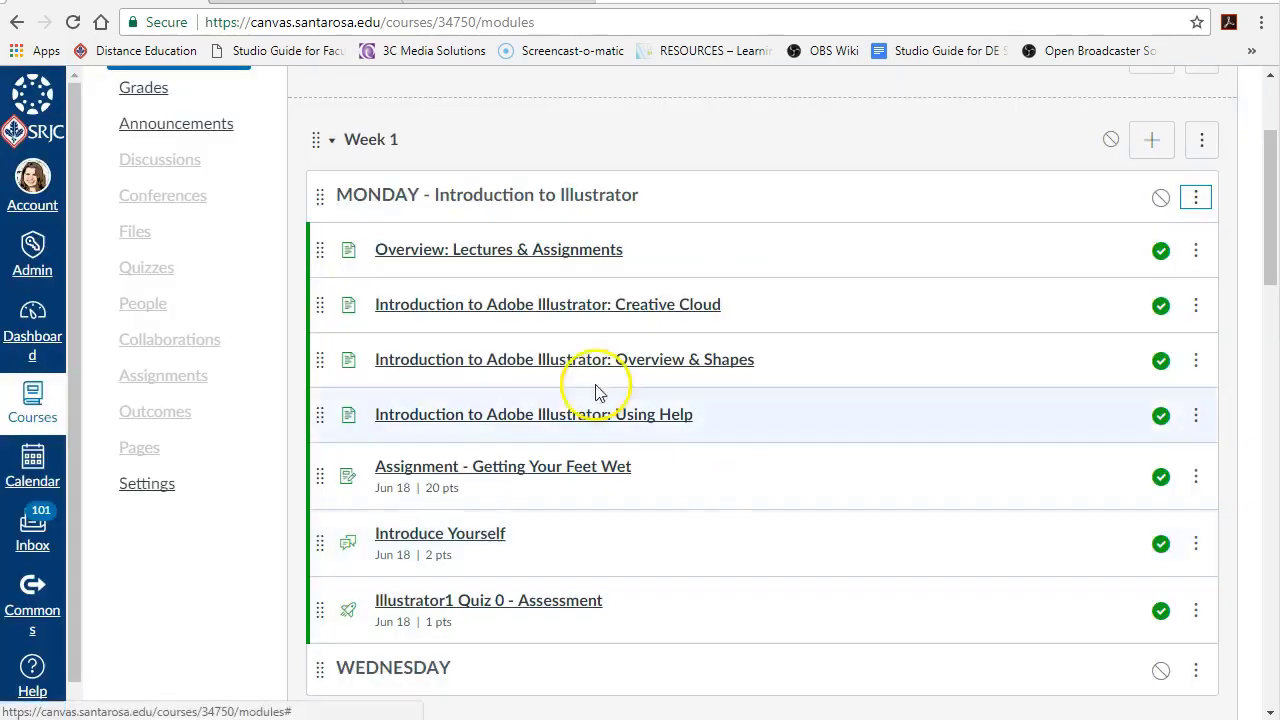
Step: Copy the text "User Interface & Document Basics" from the old Week 2 module's name, leaving its settings as they are
scroll(571, 560, down, 4)
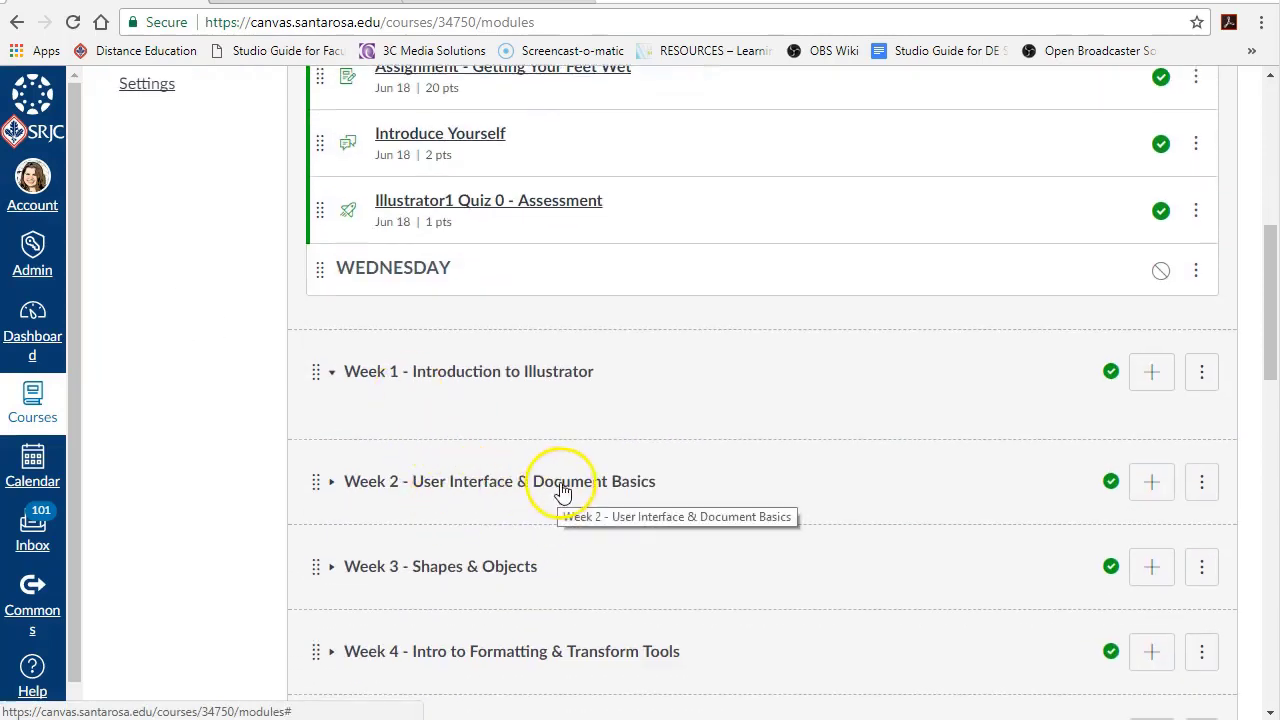
click(1203, 484)
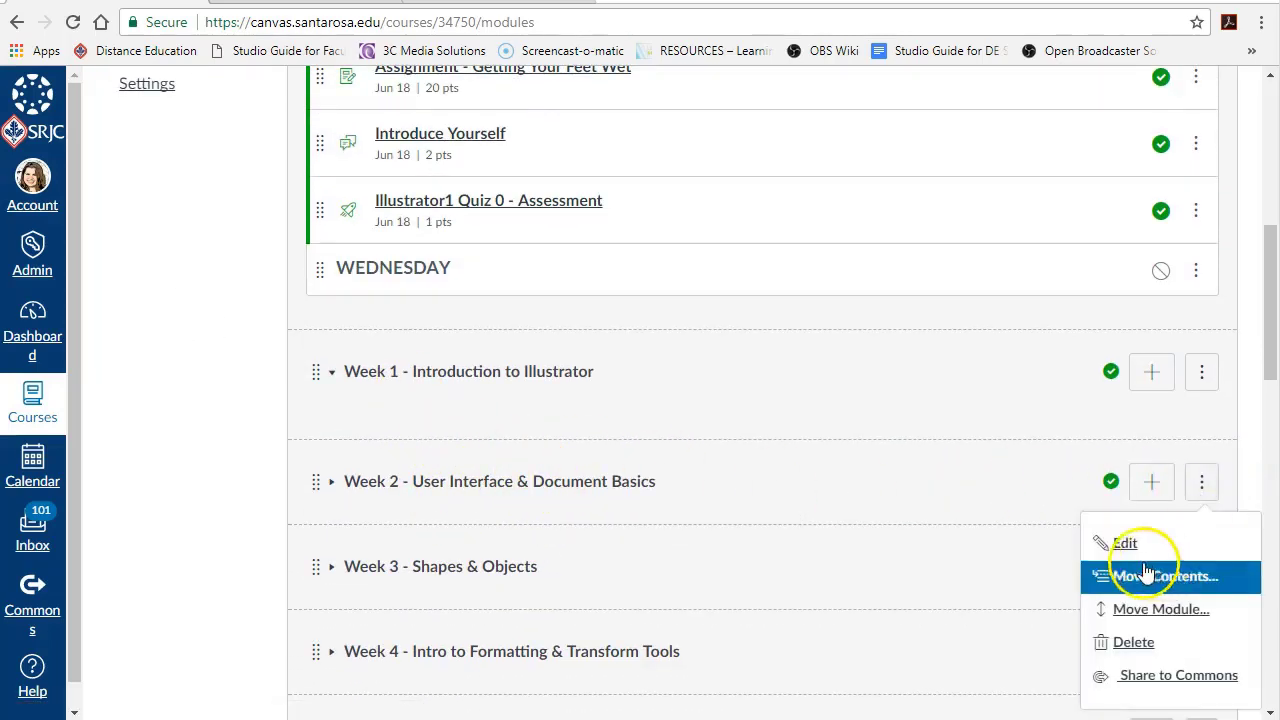
click(1120, 543)
click(649, 205)
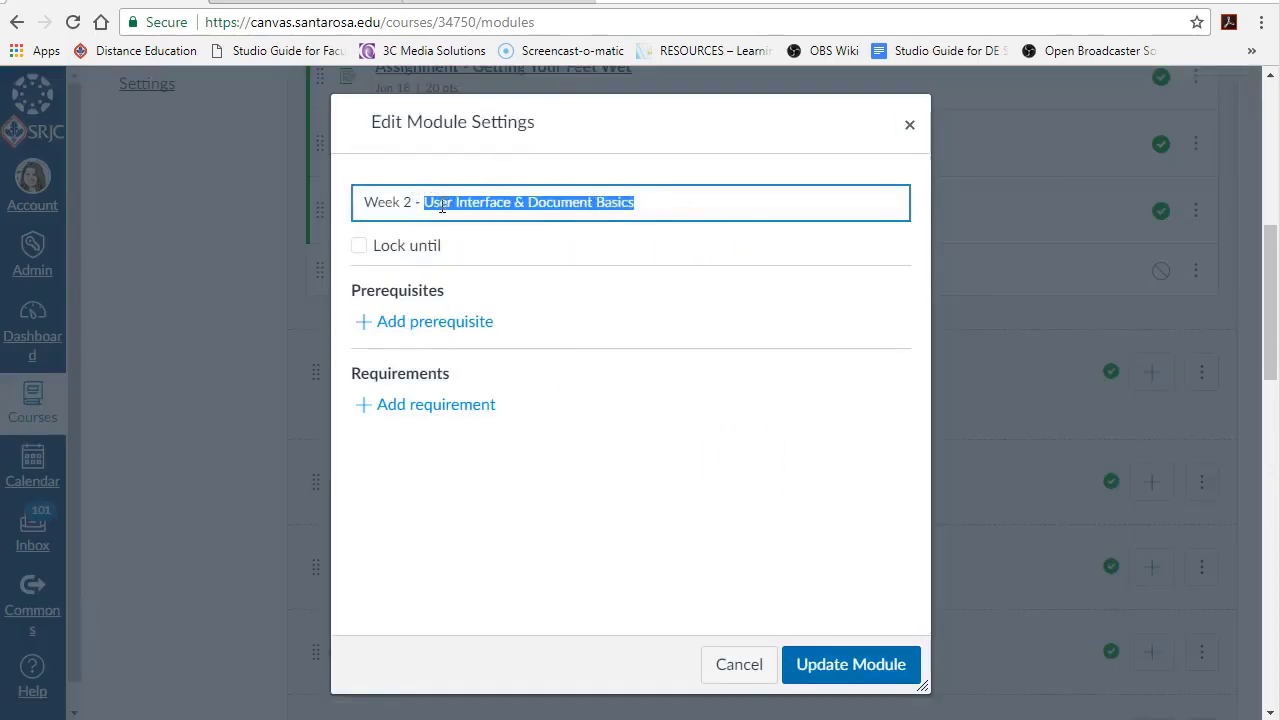
right_click(441, 205)
click(486, 245)
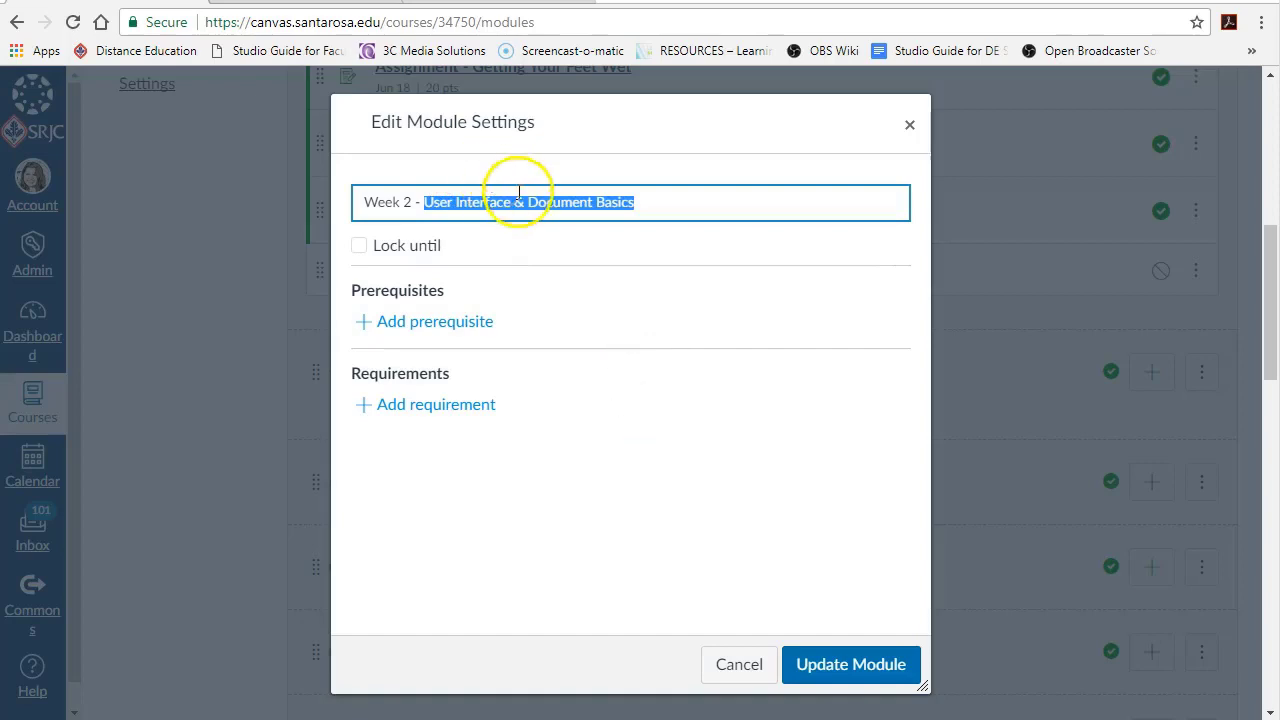
click(843, 665)
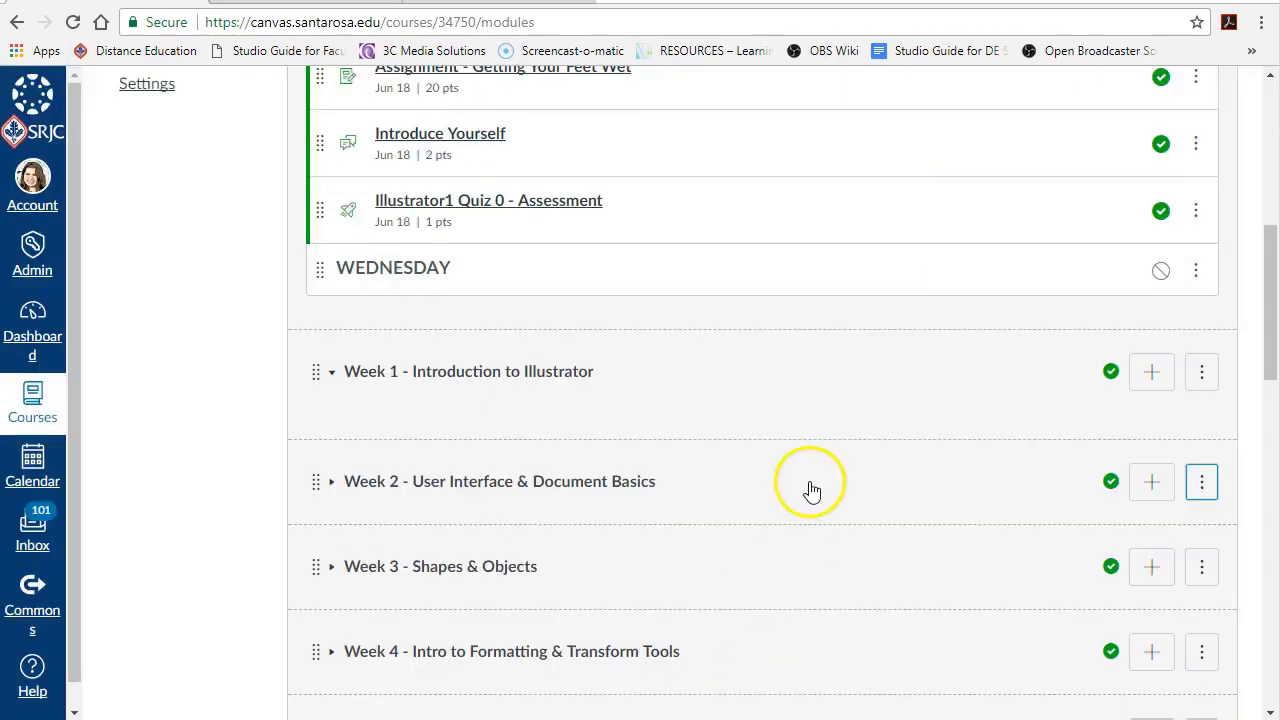
Step: Rename the WEDNESDAY header as "WEDNESDAY - User Interface & Document Basics" using the copied text
scroll(812, 490, up, 2)
click(1195, 469)
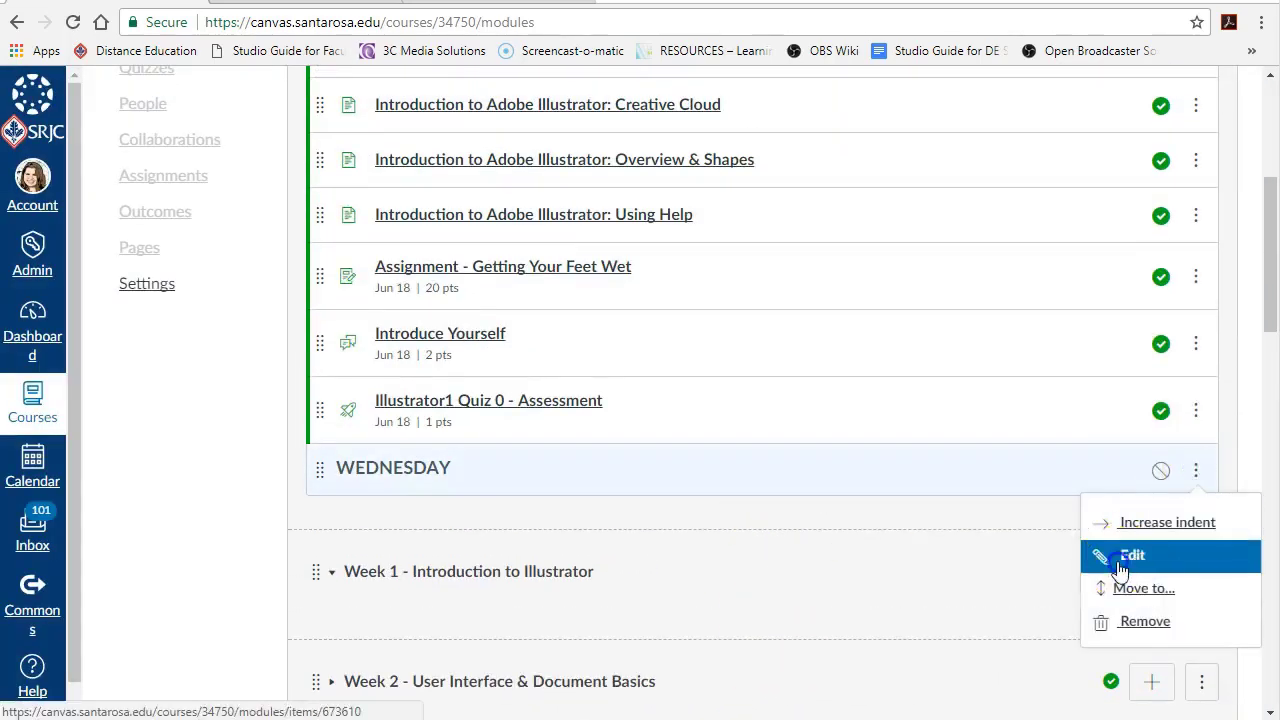
click(1121, 567)
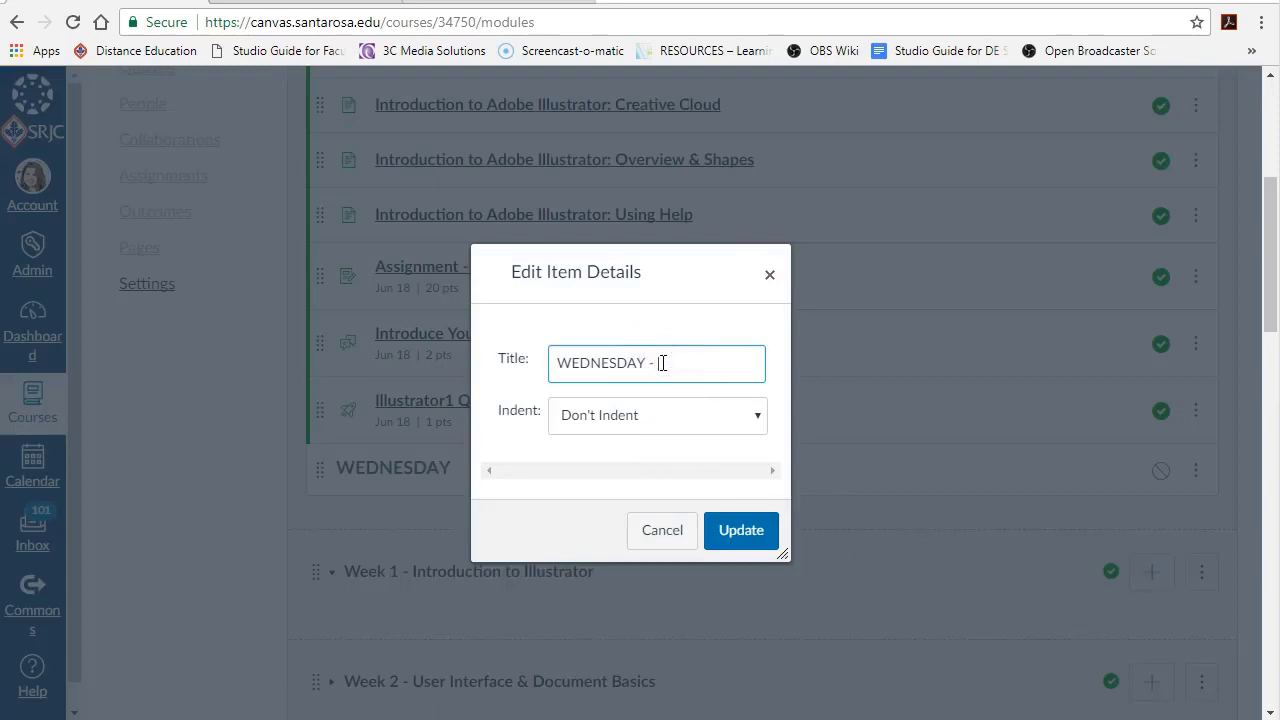
text(-)
right_click(663, 366)
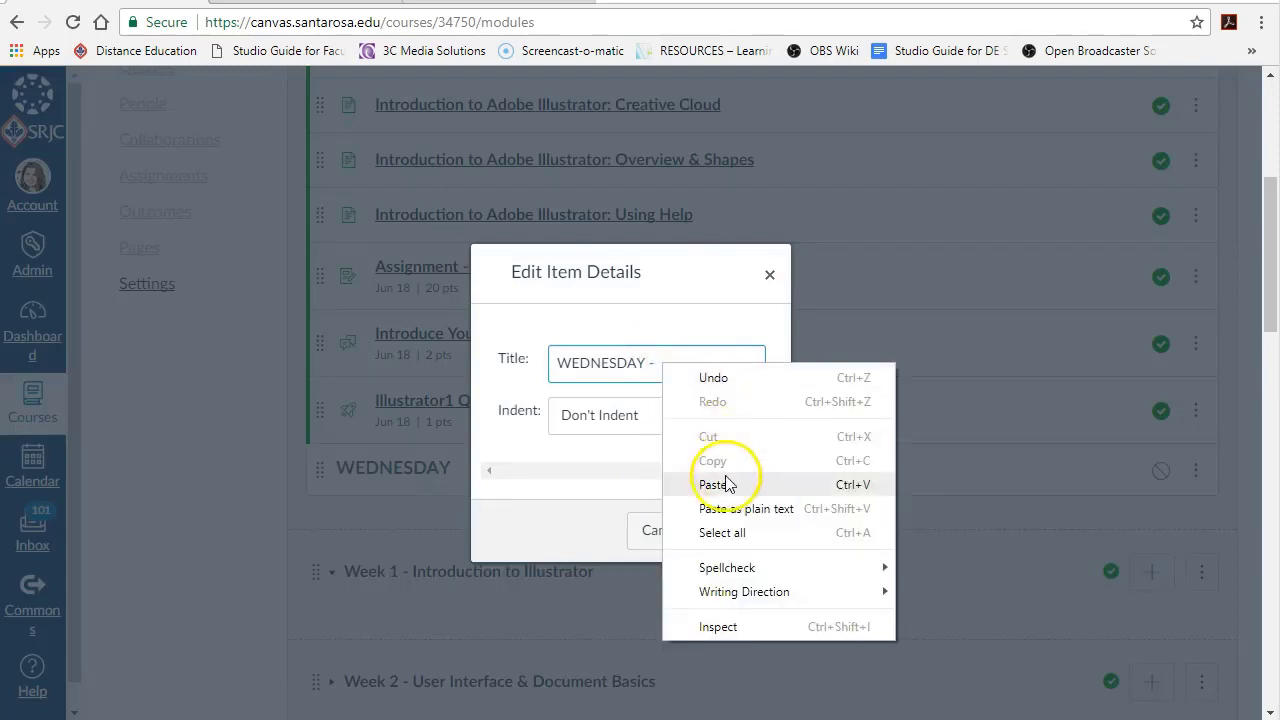
click(727, 481)
click(741, 532)
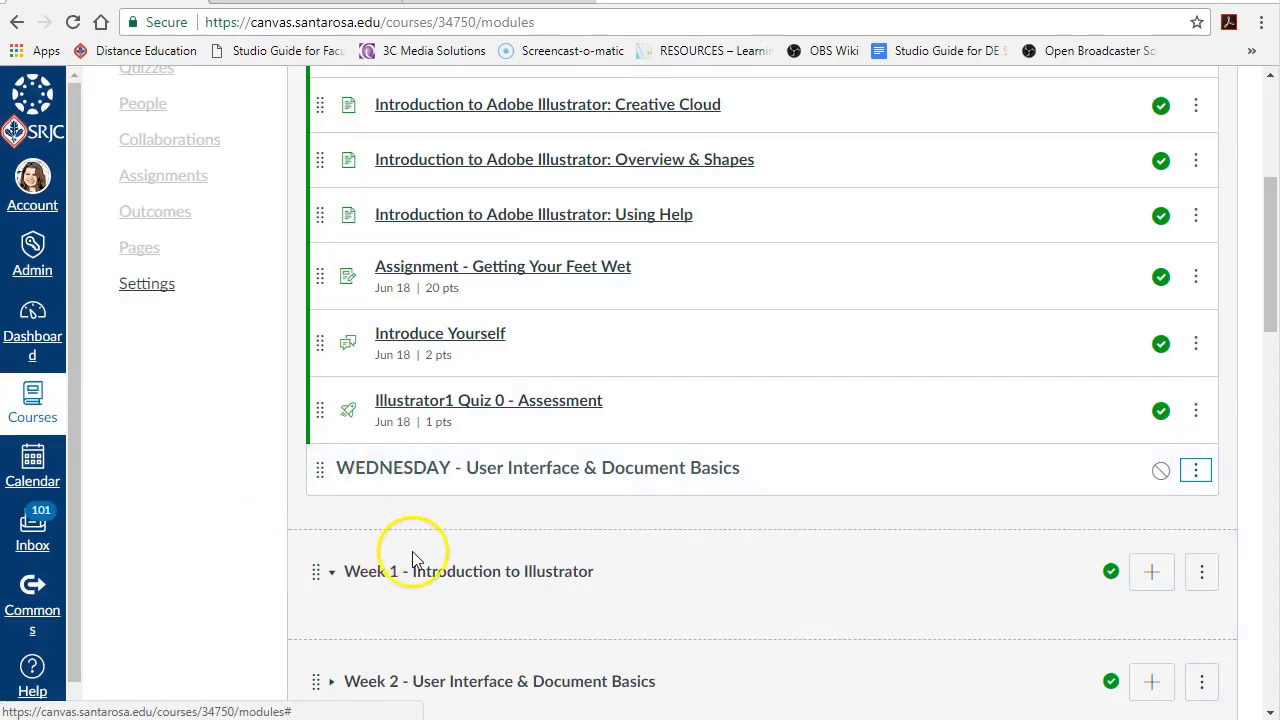
Step: Delete the emptied "Week 1 - Introduction to Illustrator" module and dismiss the notification
scroll(415, 550, down, 1)
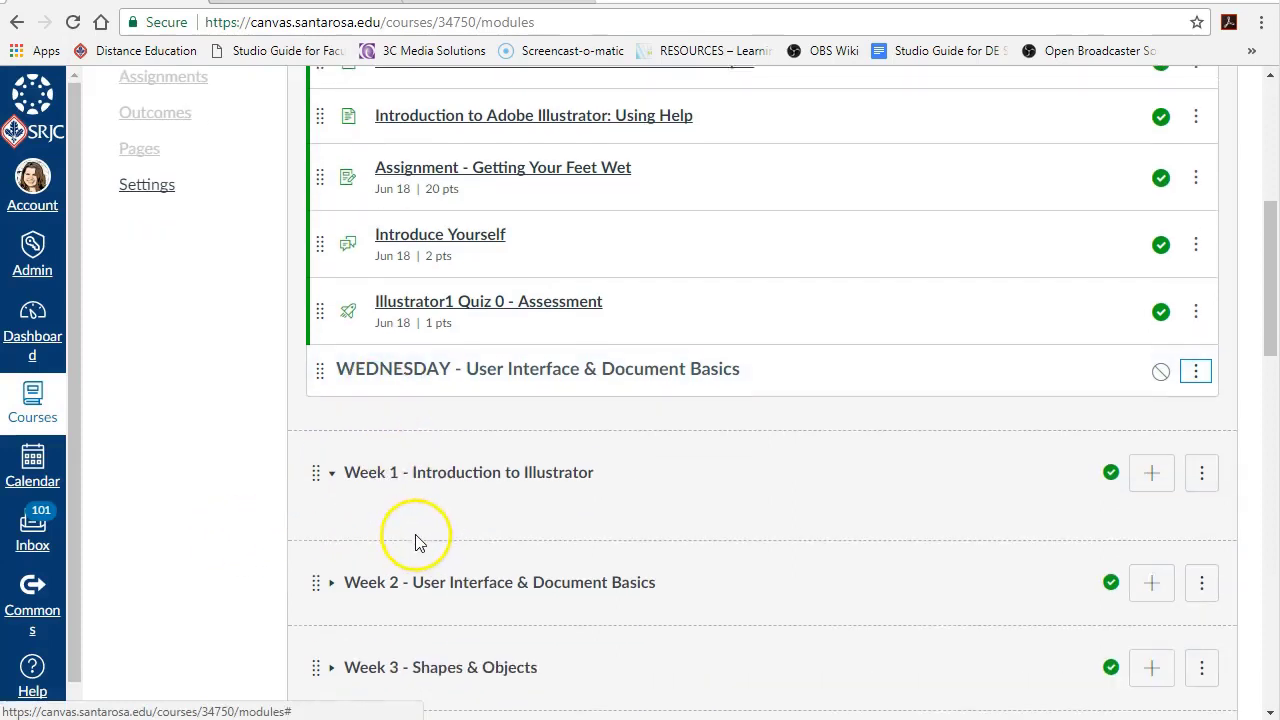
click(1201, 473)
click(1131, 634)
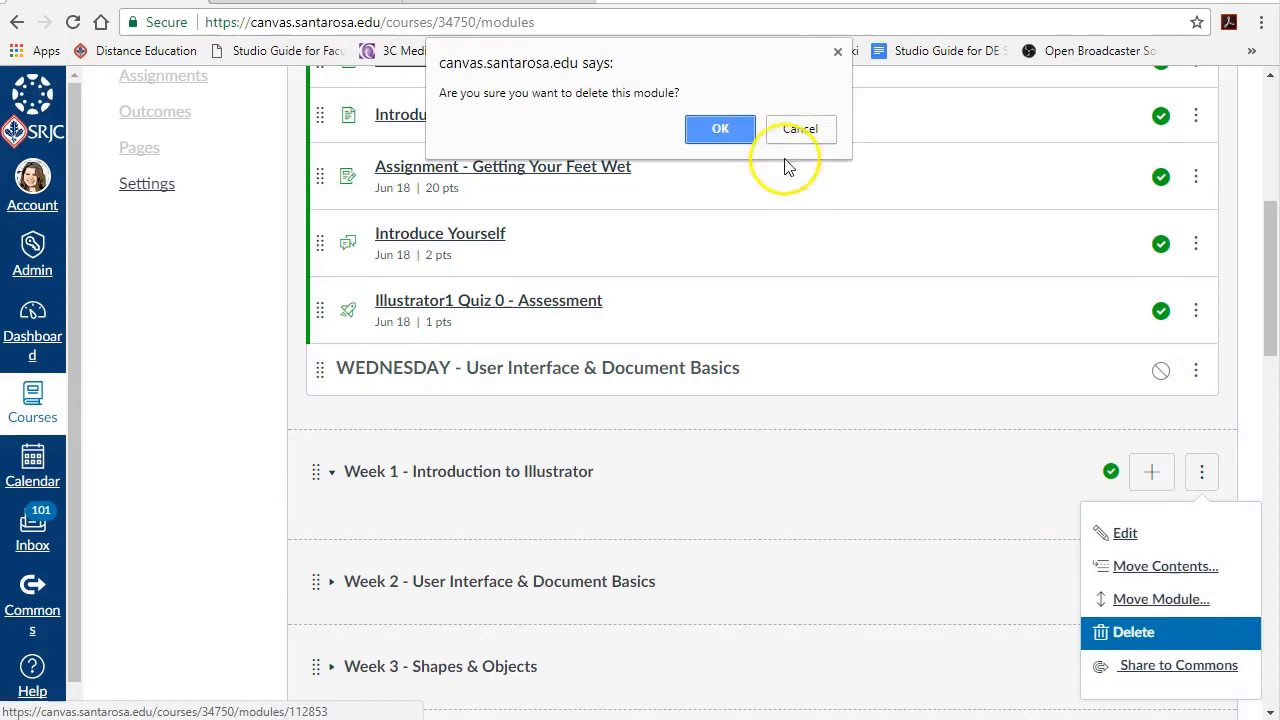
click(731, 132)
scroll(593, 388, down, 5)
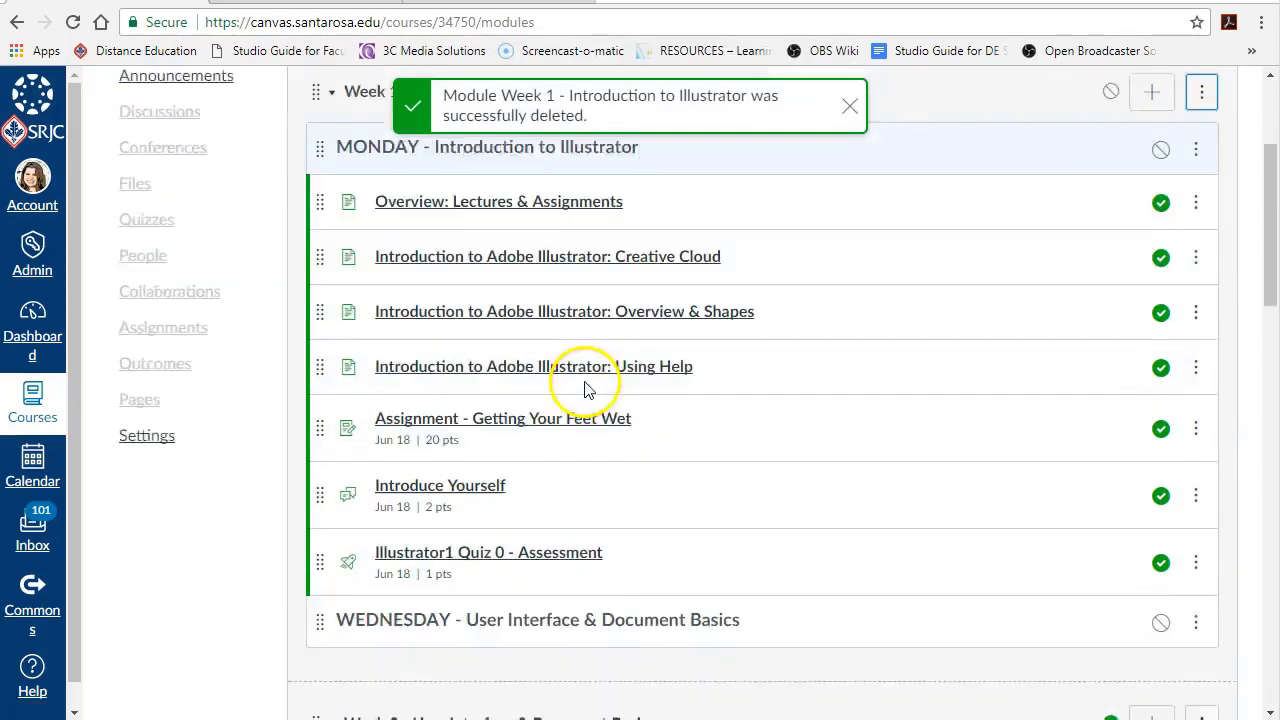
click(849, 105)
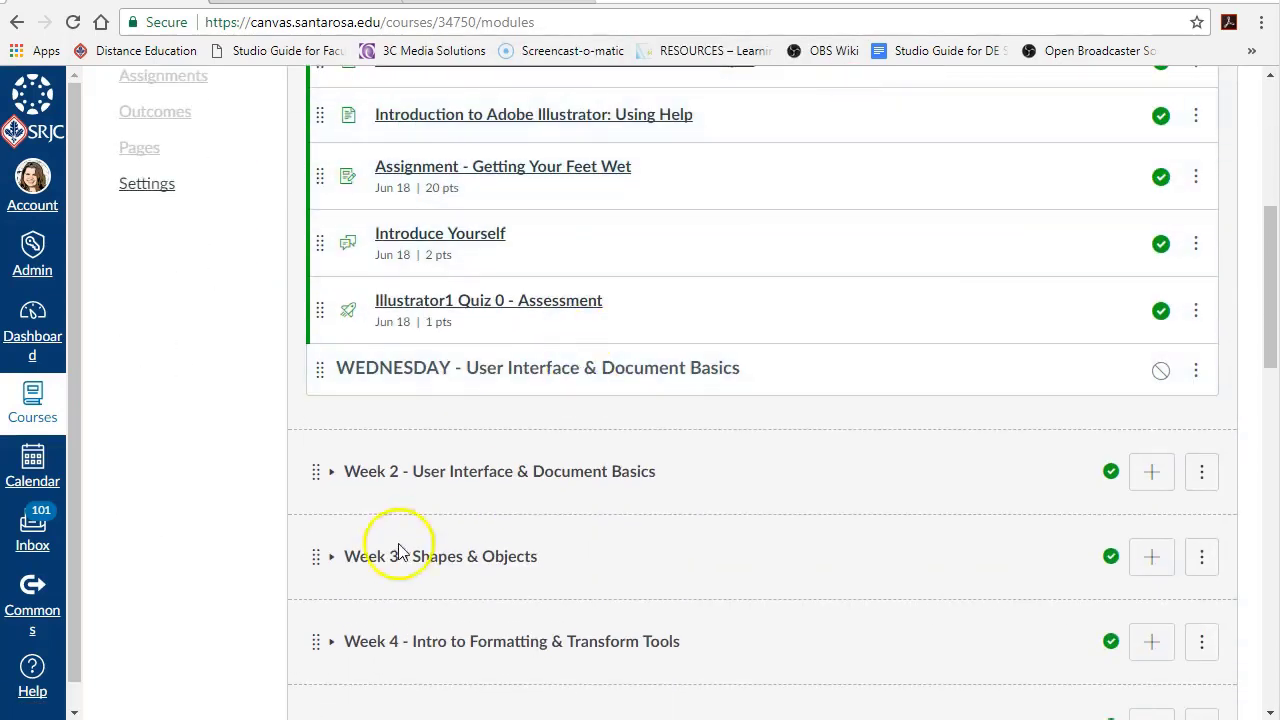
Step: Move all five items of the old Week 2 module into Week 1 beneath the WEDNESDAY header, keeping their order
click(333, 473)
scroll(366, 480, down, 2)
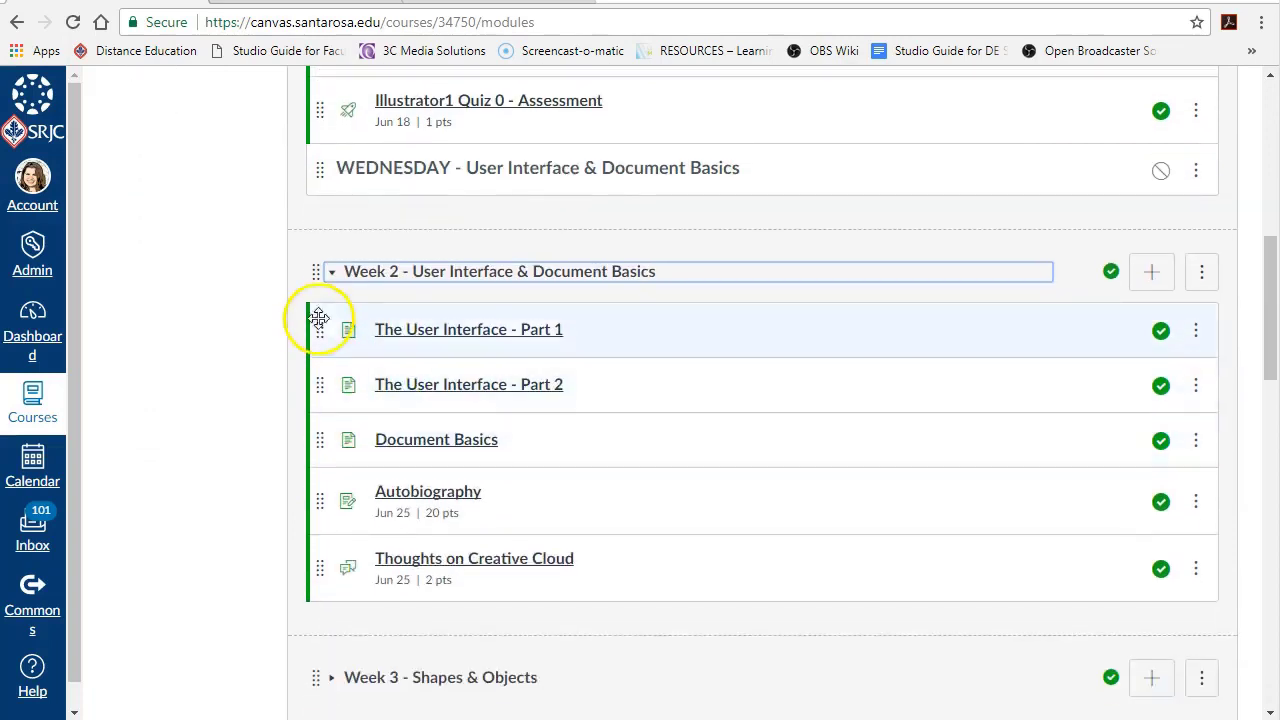
drag(318, 329, 330, 218)
drag(338, 195, 340, 225)
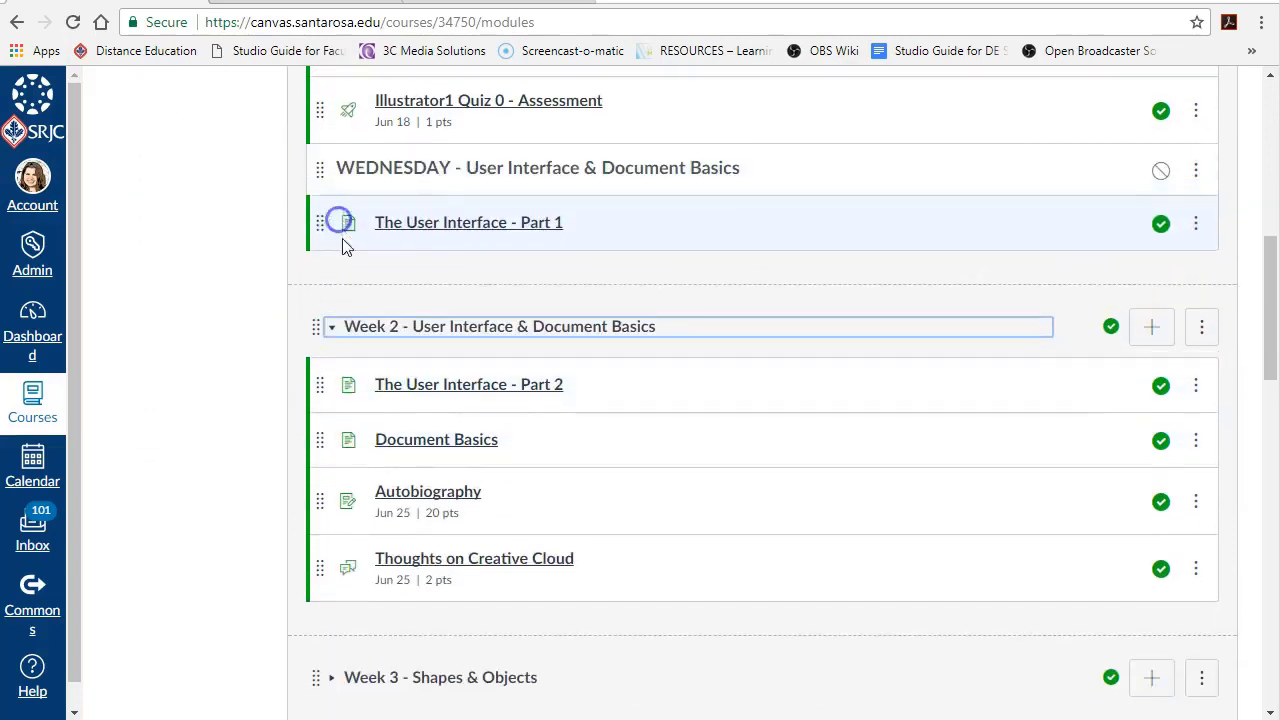
drag(322, 381, 330, 270)
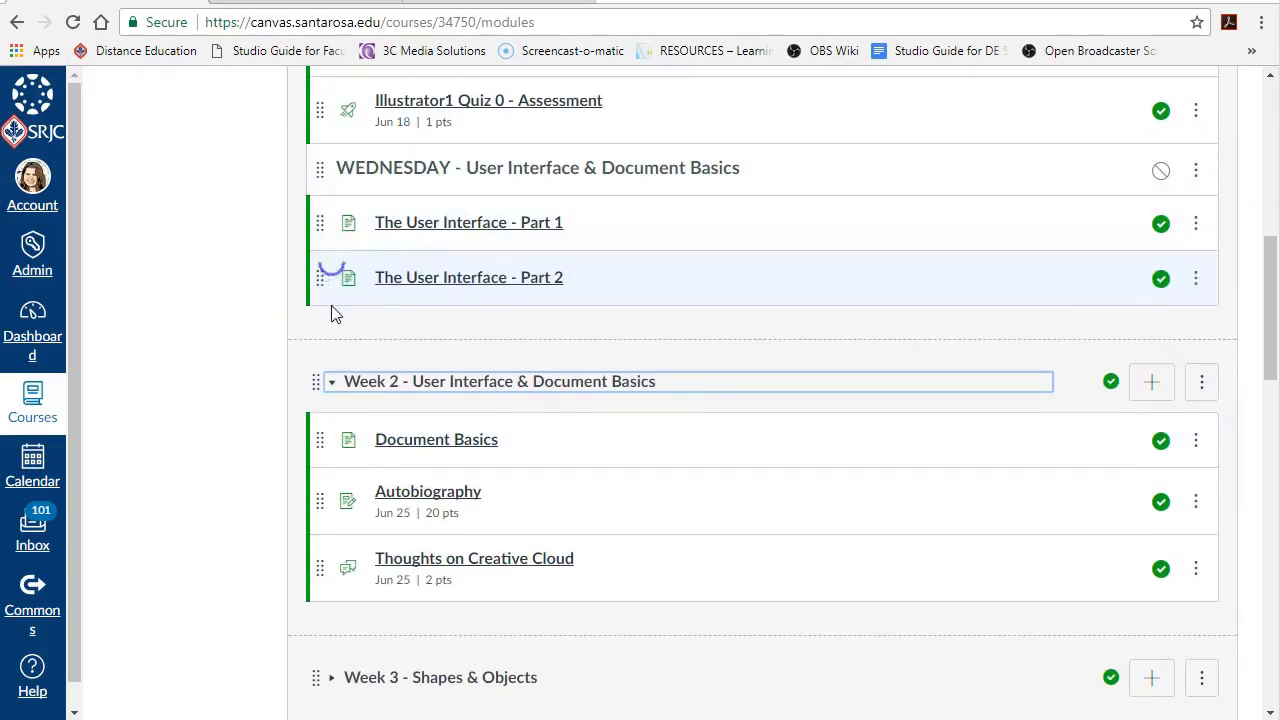
drag(320, 437, 333, 312)
drag(320, 501, 340, 386)
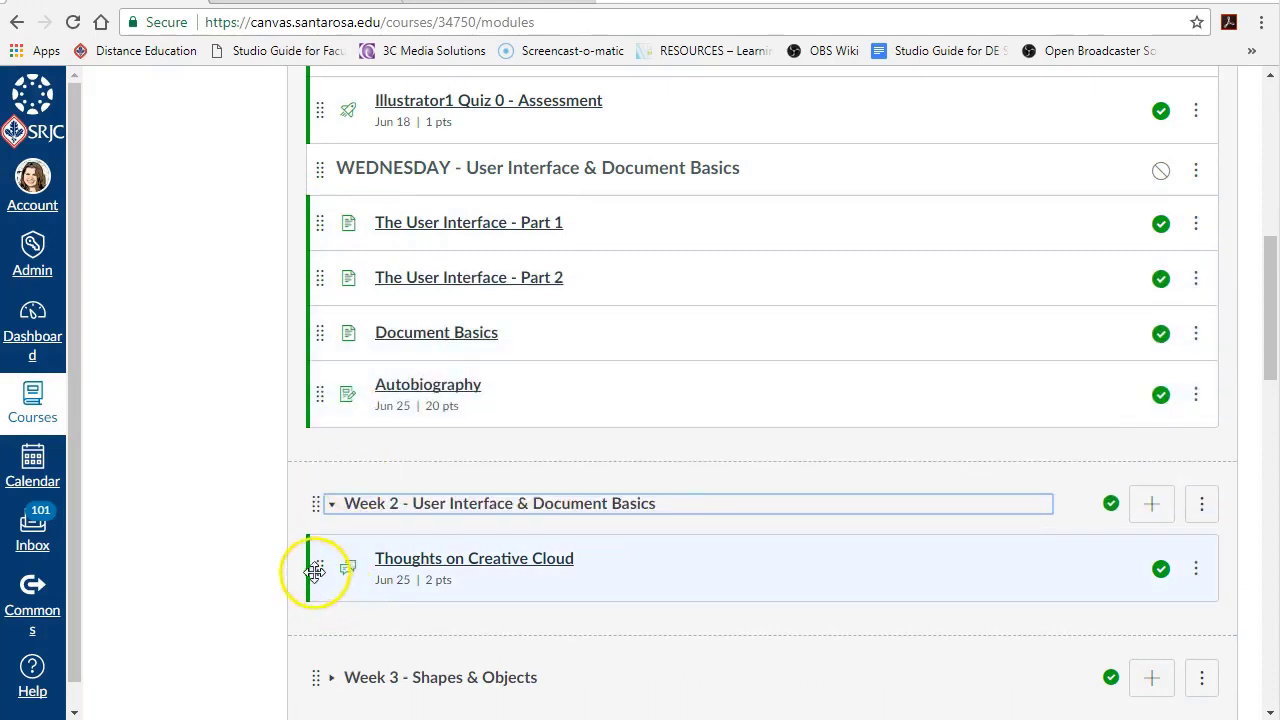
drag(315, 570, 356, 430)
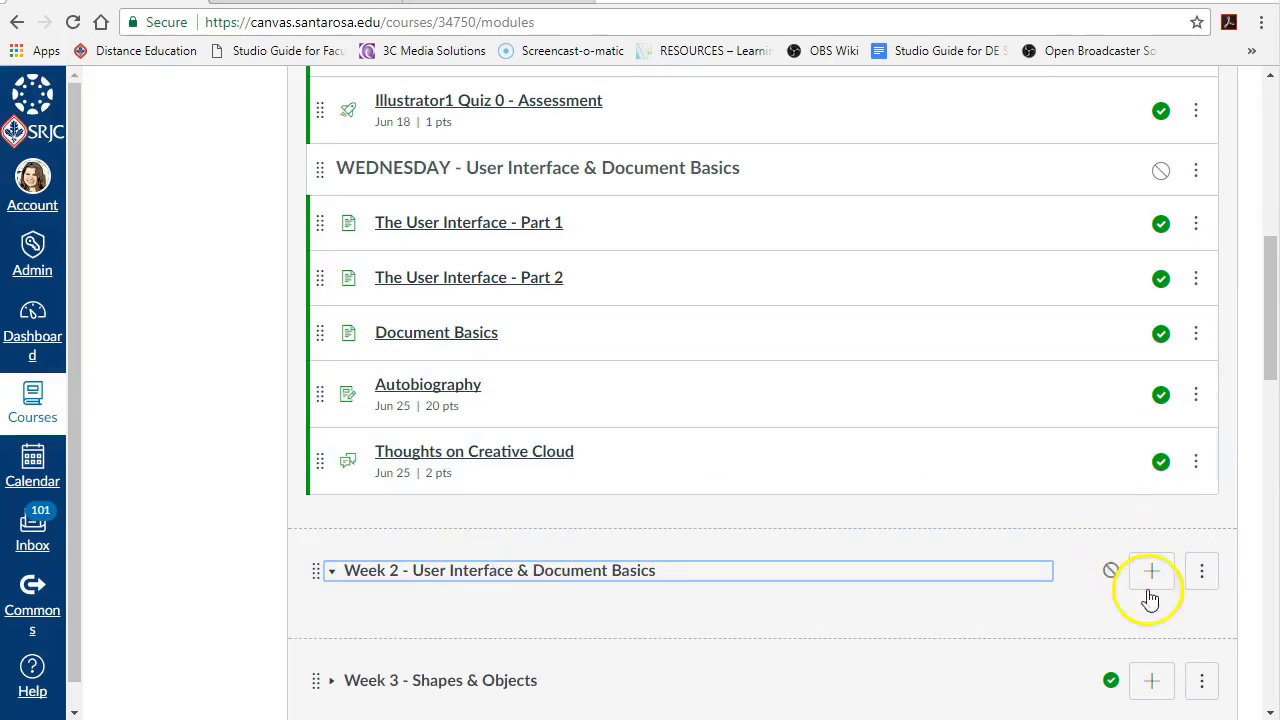
Step: Delete the emptied "Week 2 - User Interface & Document Basics" module and dismiss the notification
click(1202, 570)
scroll(1140, 650, down, 1)
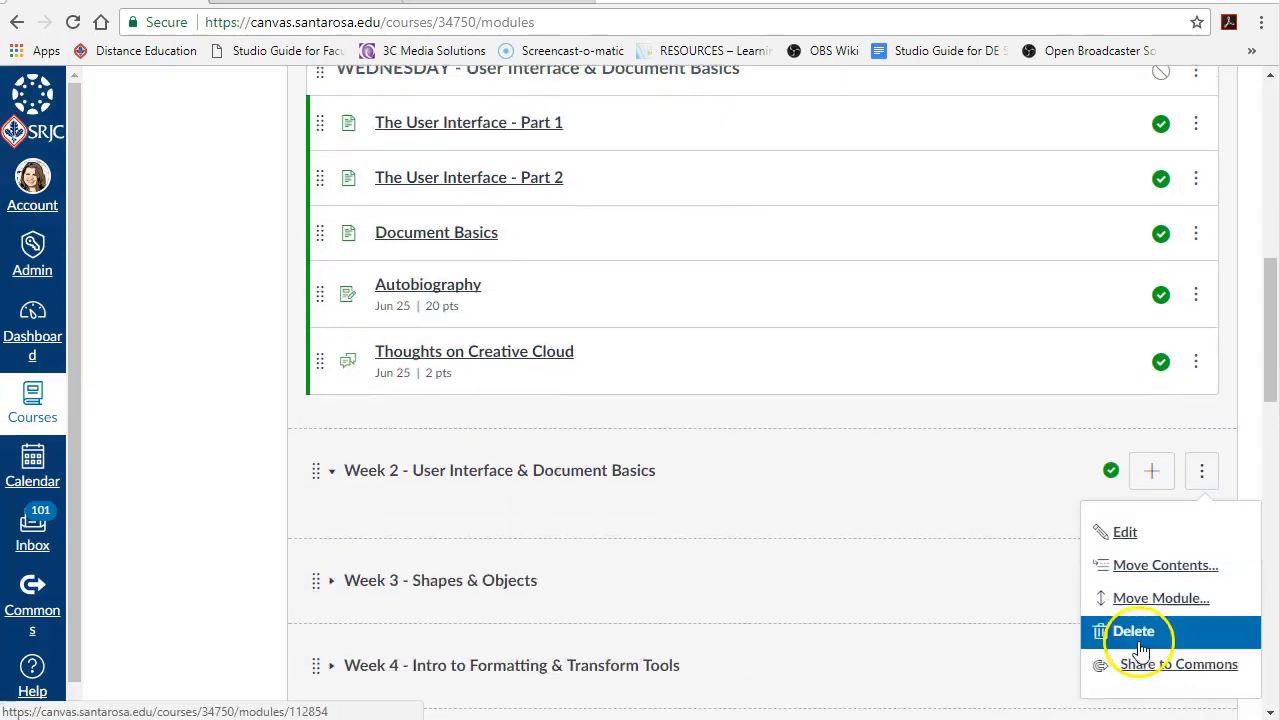
click(1140, 645)
click(723, 128)
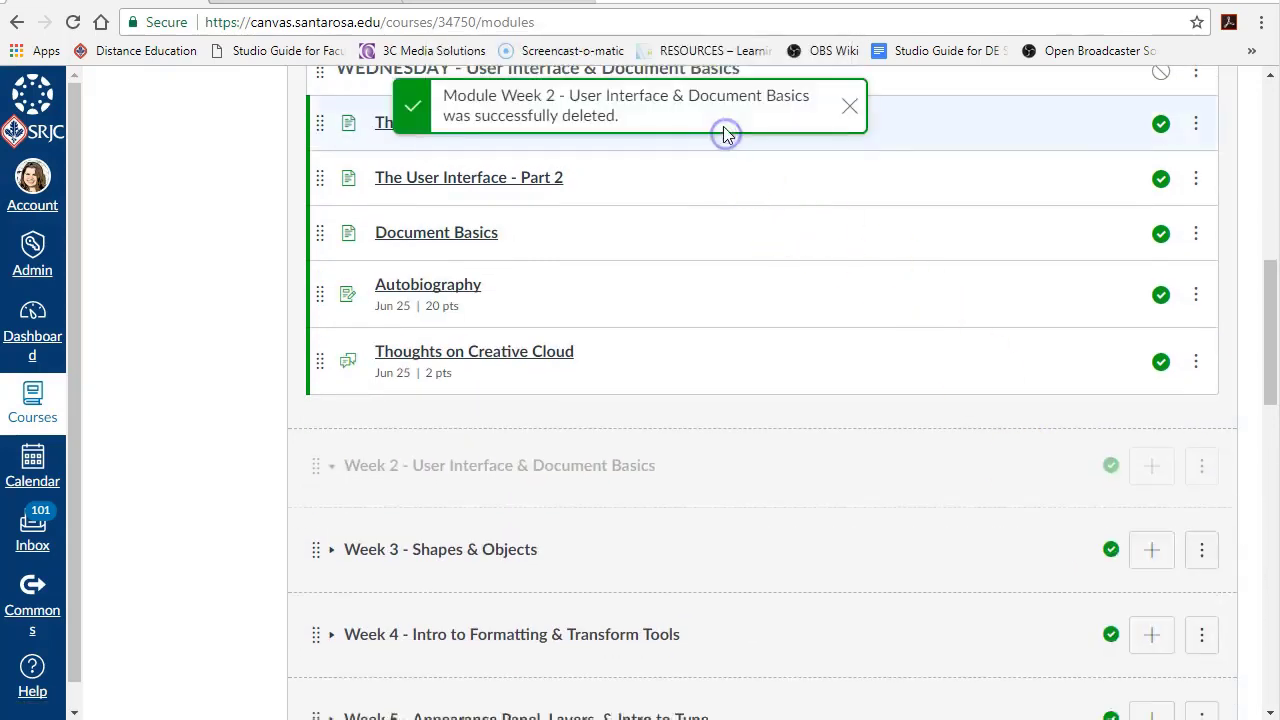
scroll(697, 390, down, 7)
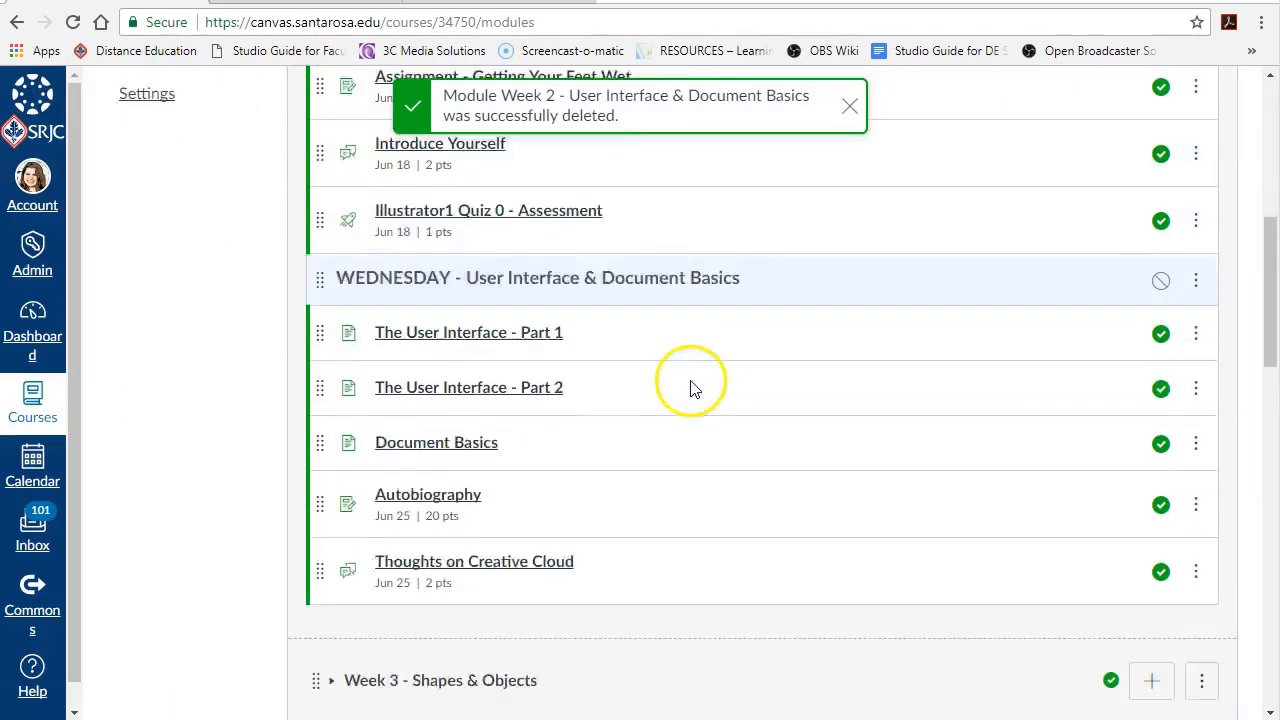
click(848, 106)
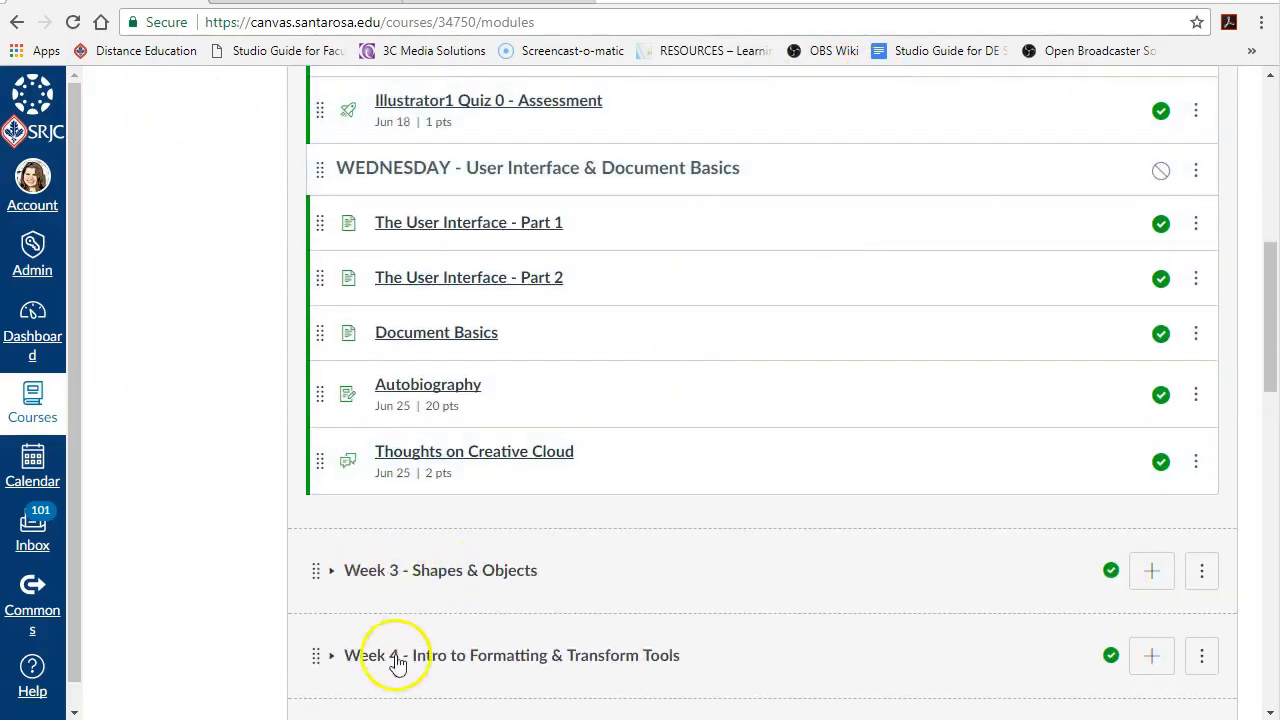
Step: Open "Assignment - Getting Your Feet Wet" from Week 1's MONDAY section in a separate browser tab
scroll(430, 600, up, 2)
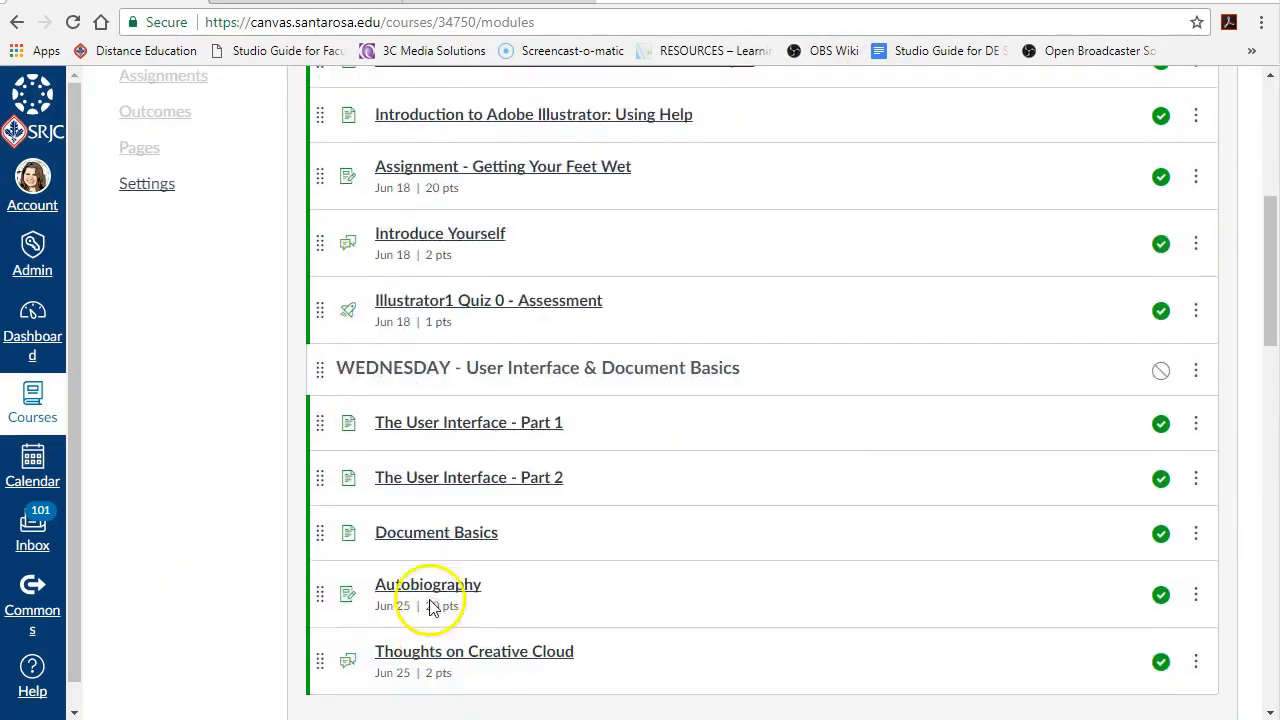
scroll(512, 283, up, 1)
scroll(512, 283, up, 1)
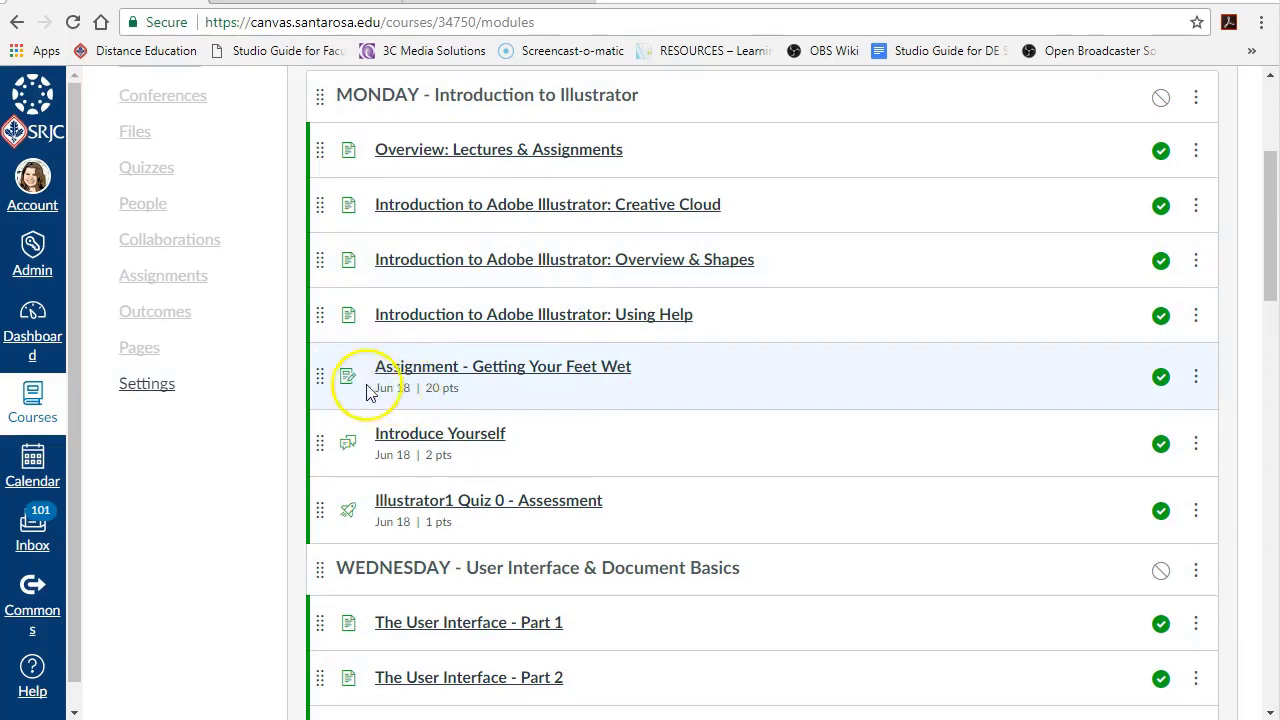
click(1197, 376)
click(763, 368)
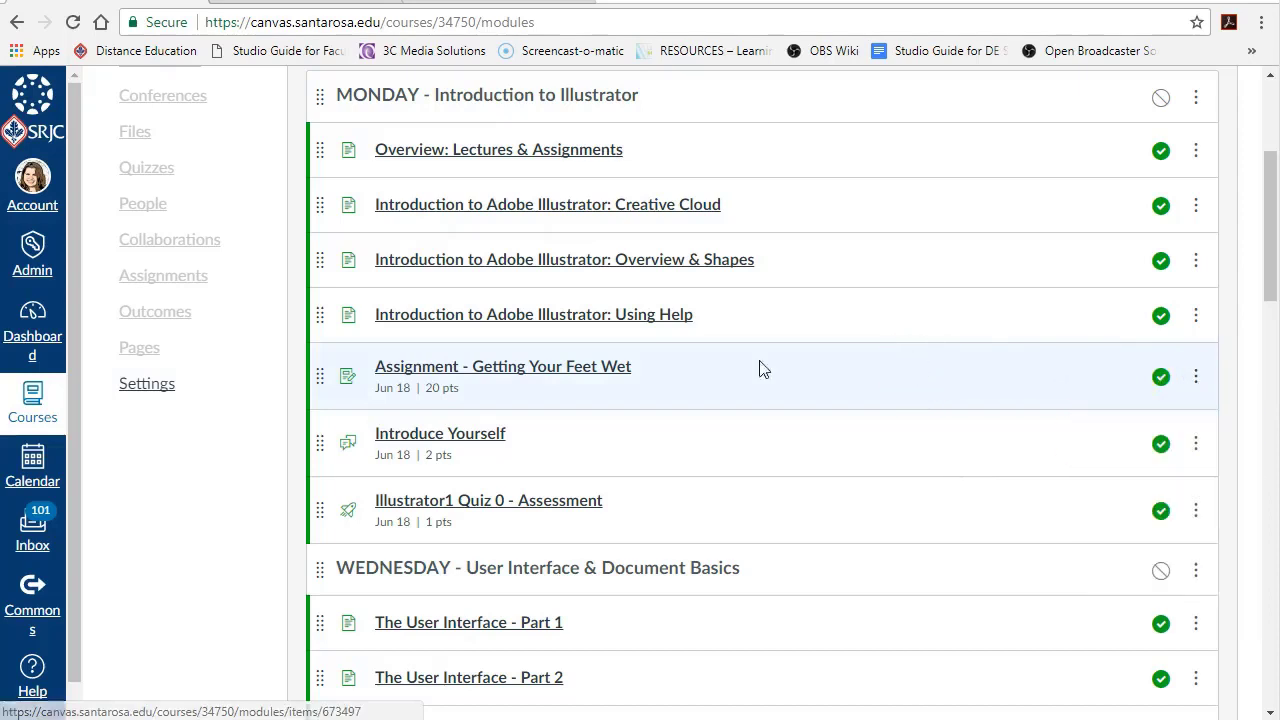
right_click(543, 365)
click(588, 377)
click(300, 1)
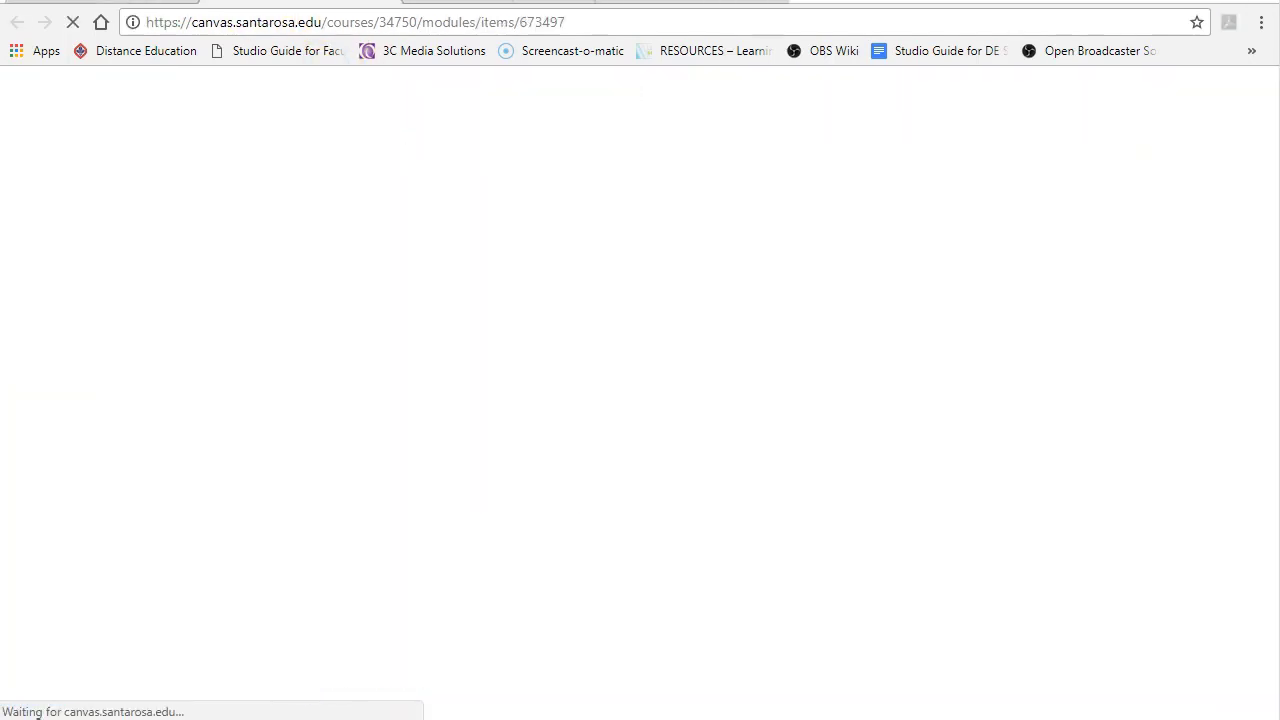
Step: Review the Getting Your Feet Wet assignment's details, set its due date to Jun 25 11:59pm and save it
scroll(1010, 410, down, 4)
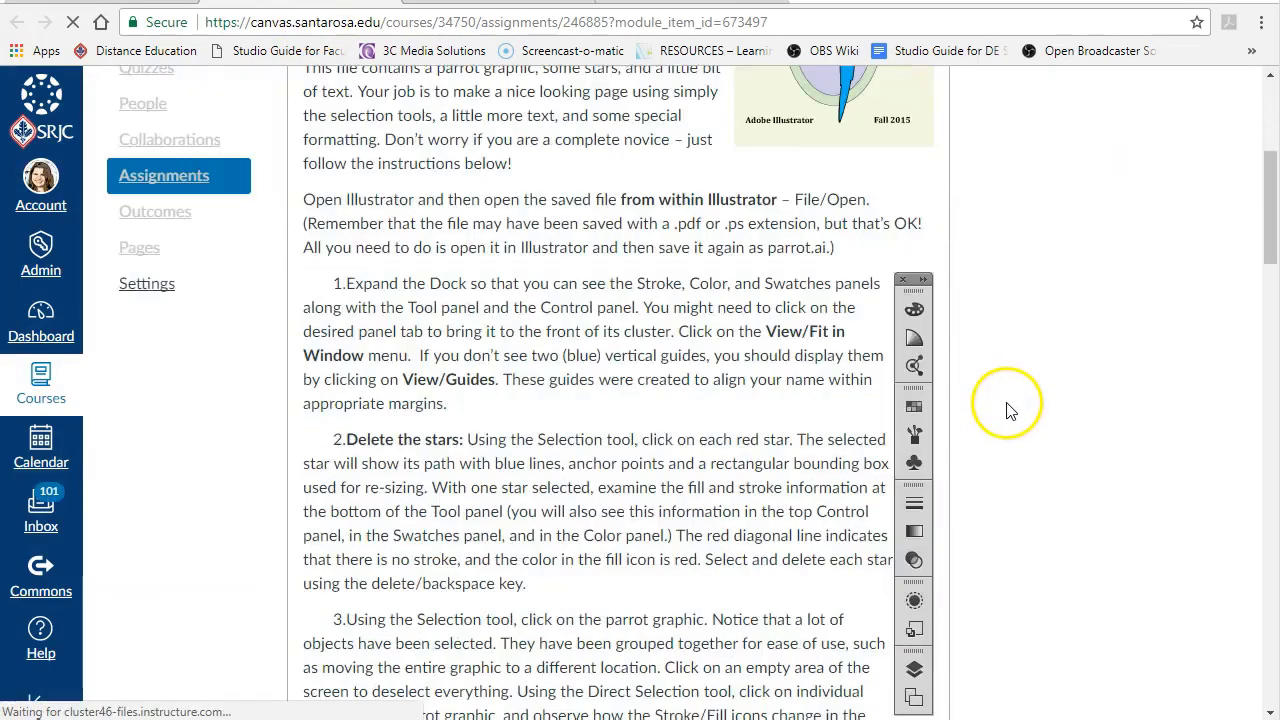
scroll(1005, 405, down, 20)
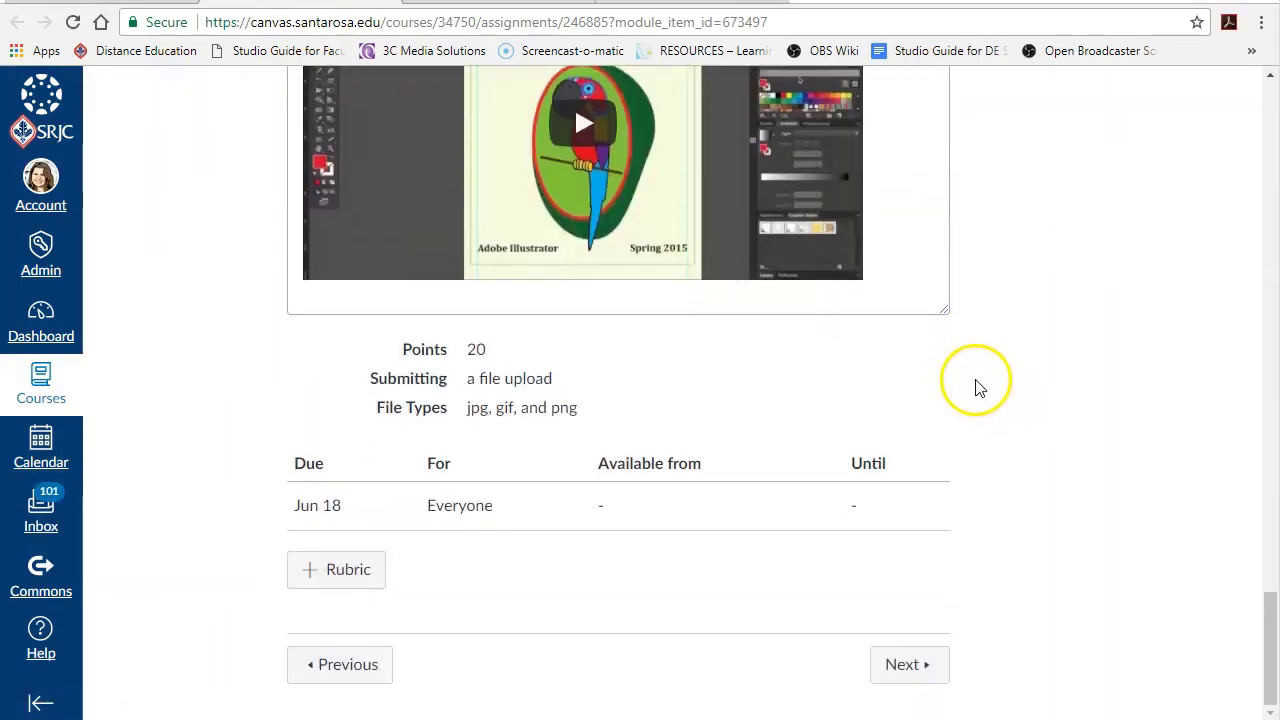
mouse_move(305, 510)
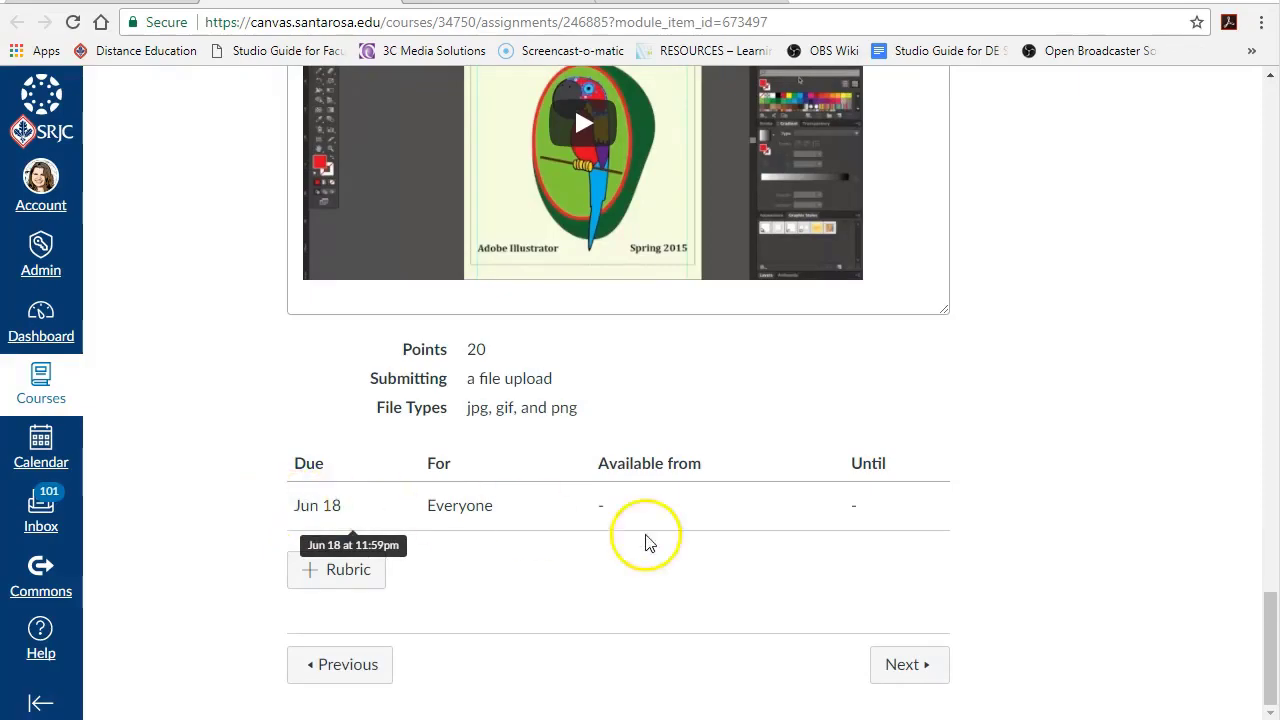
scroll(745, 520, up, 15)
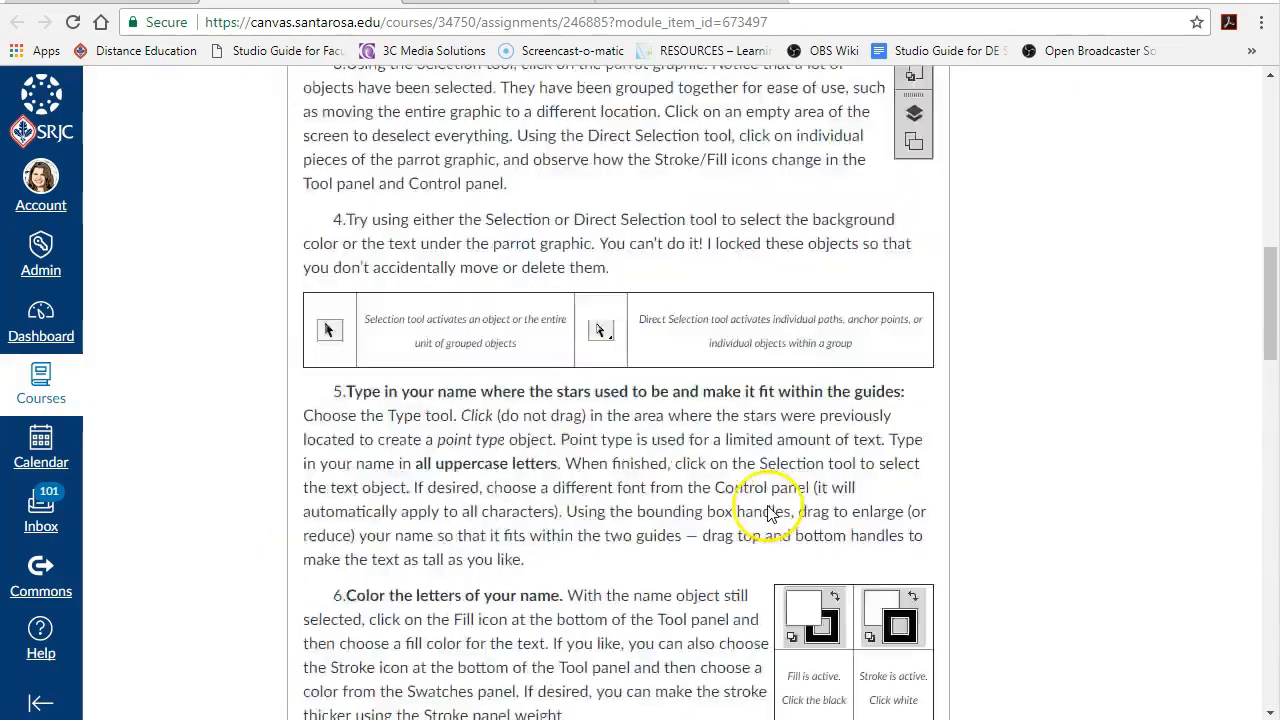
scroll(770, 513, up, 15)
click(864, 200)
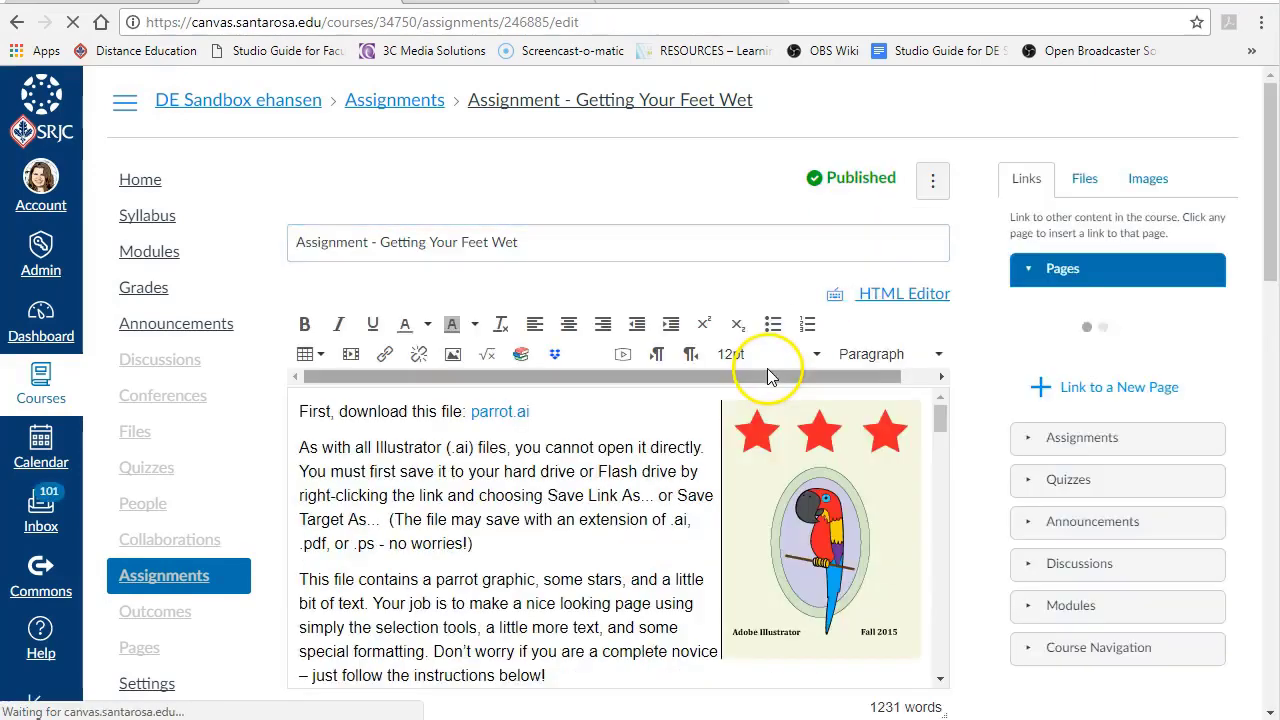
scroll(767, 375, down, 9)
scroll(757, 378, up, 2)
scroll(757, 378, down, 2)
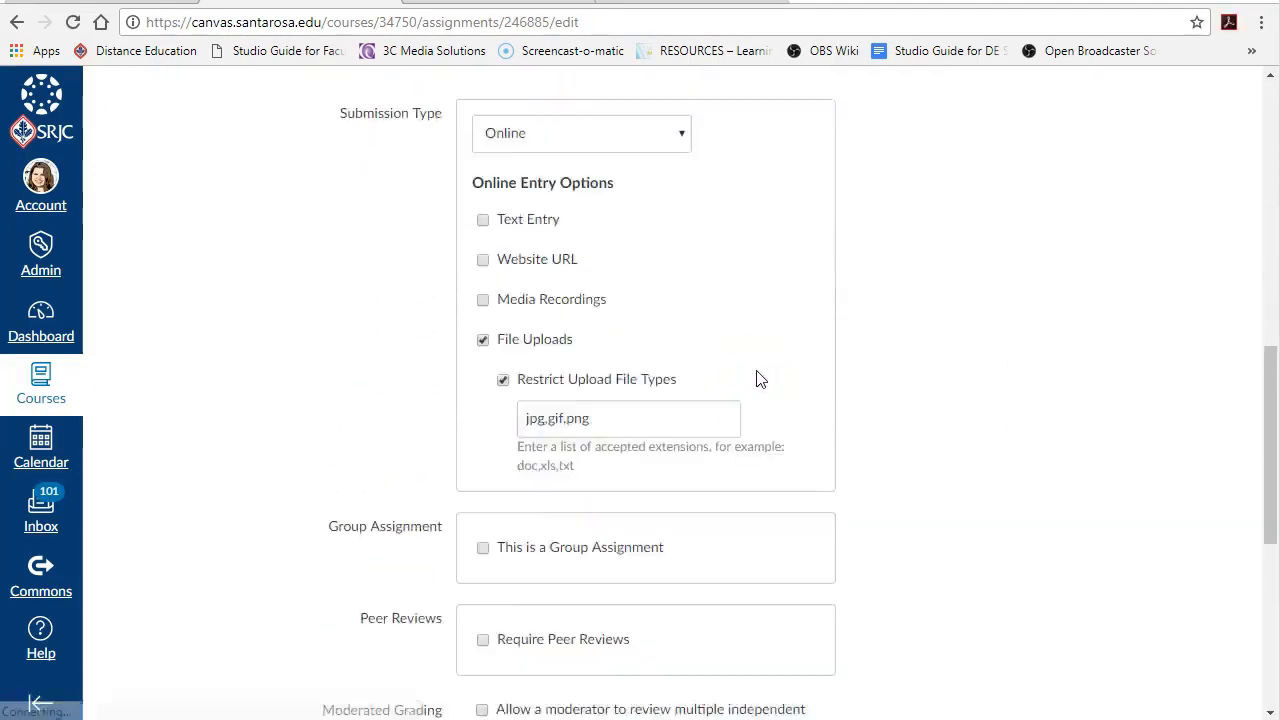
scroll(757, 378, down, 5)
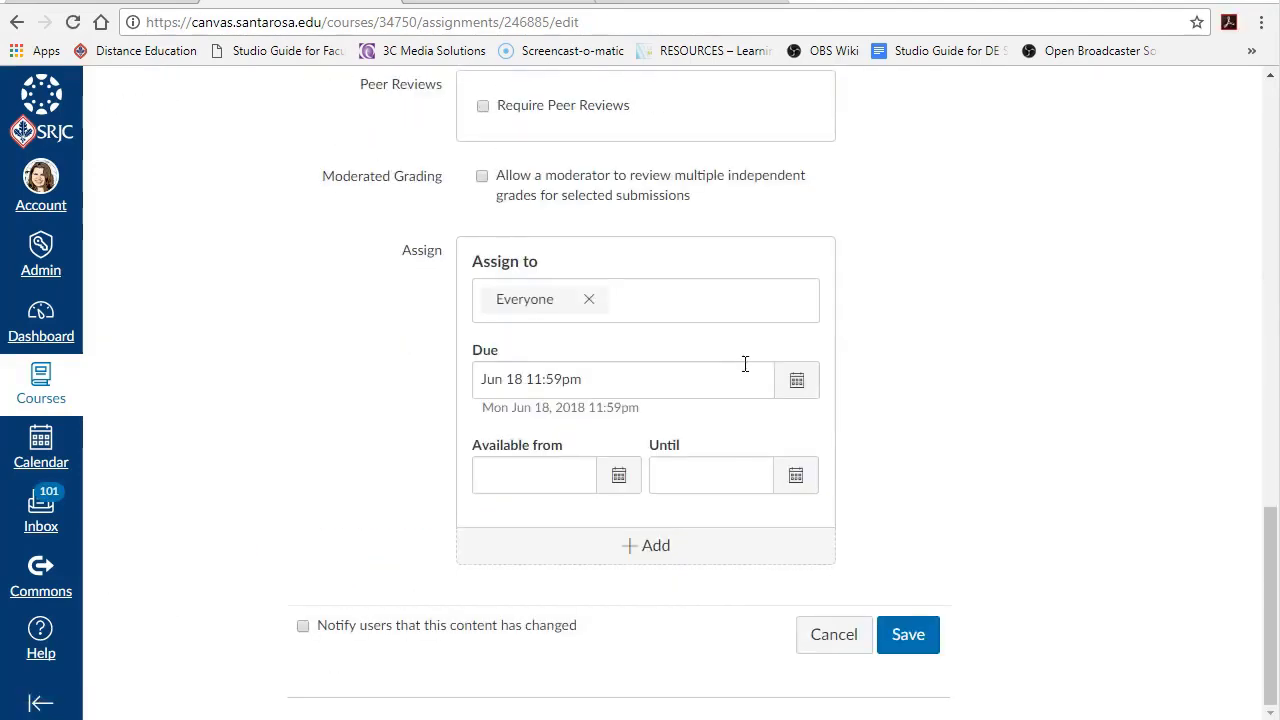
click(798, 381)
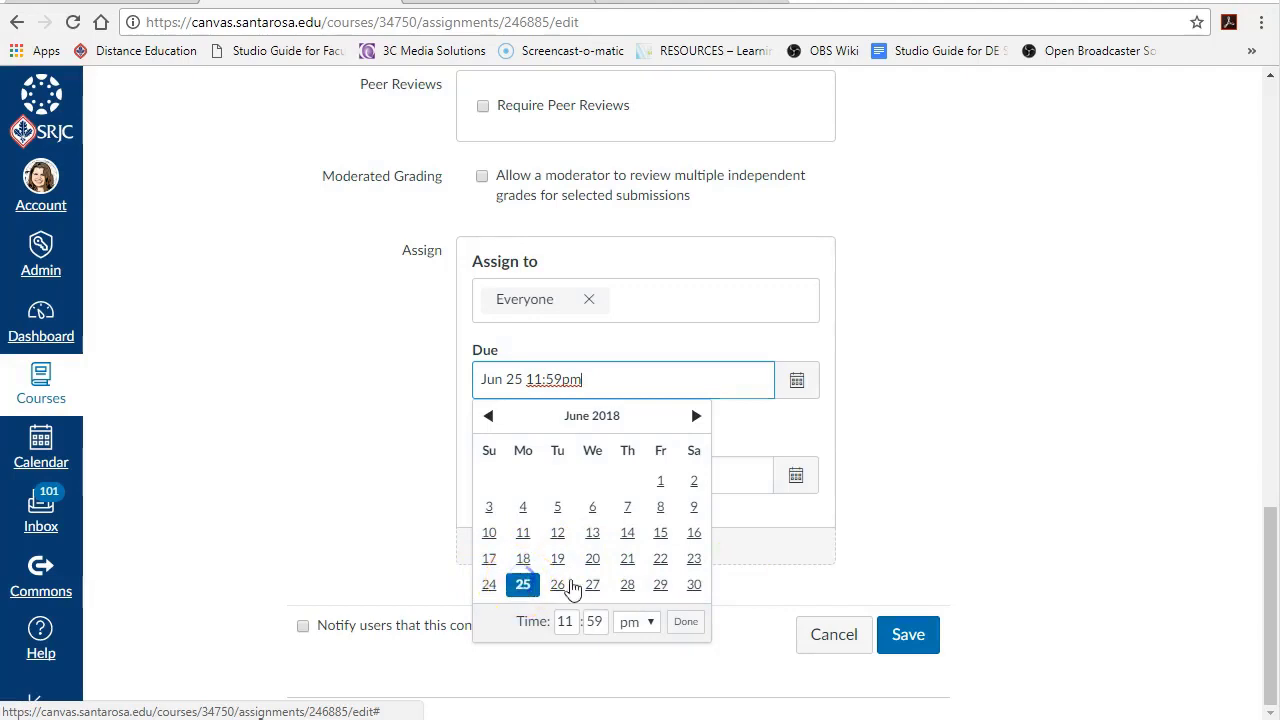
click(908, 635)
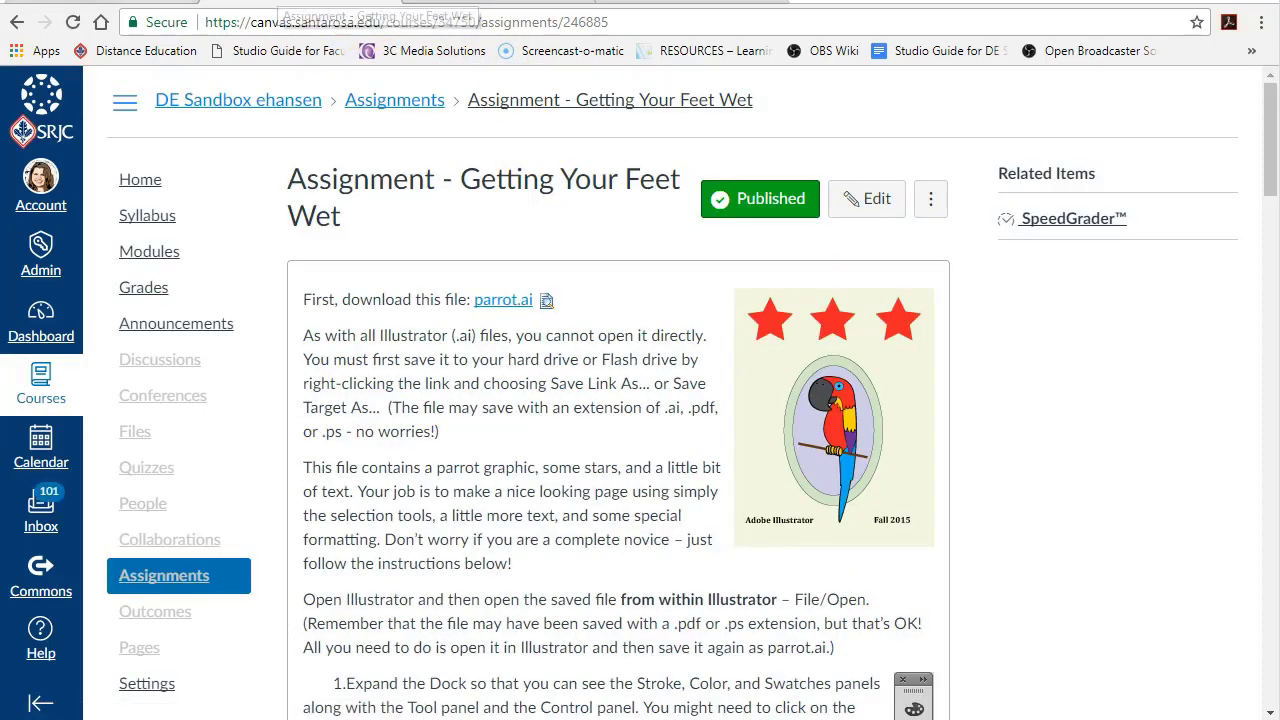
Step: Return to the course's modules page and reload it to check the due dates listed in Week 1
click(158, 2)
scroll(530, 498, down, 3)
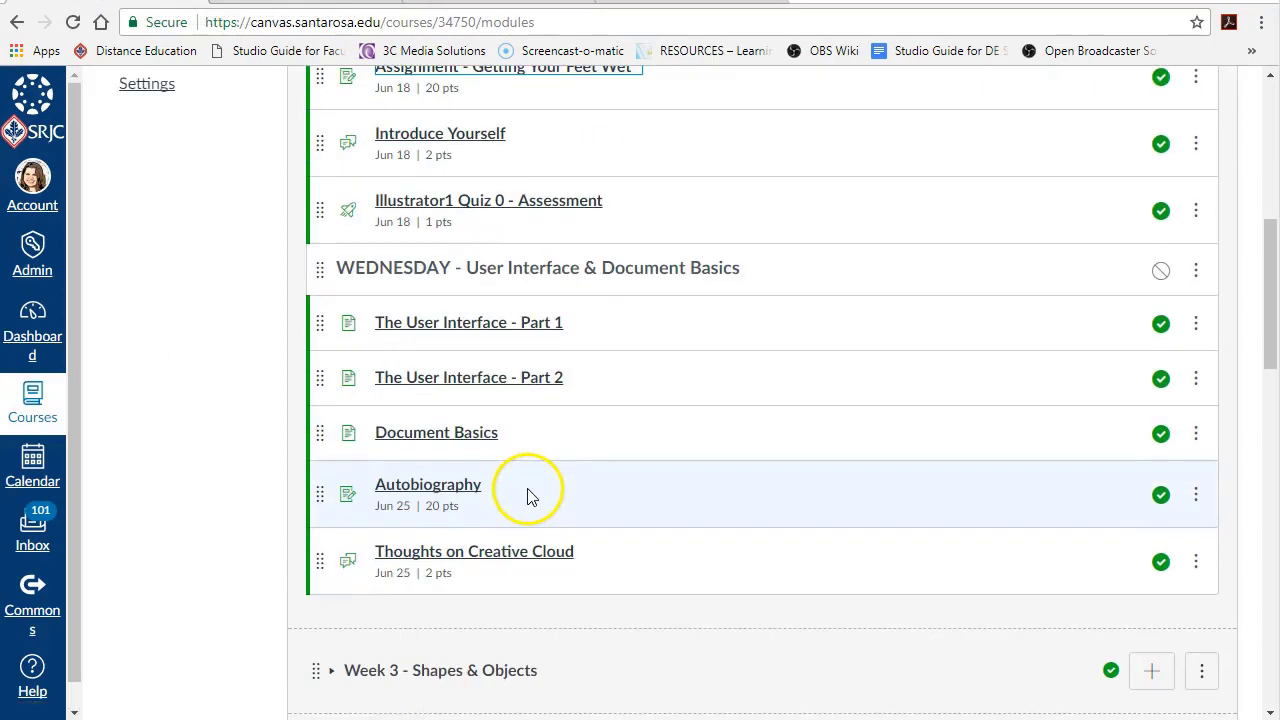
scroll(547, 543, up, 4)
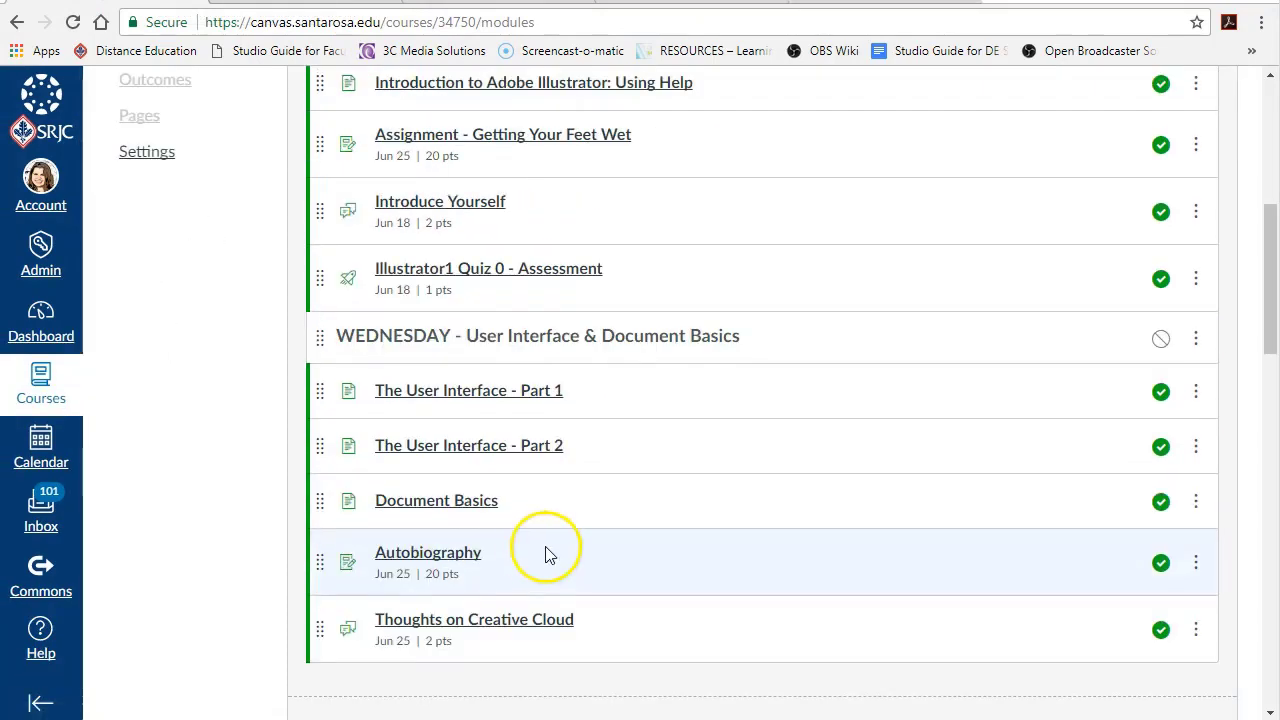
scroll(555, 541, up, 1)
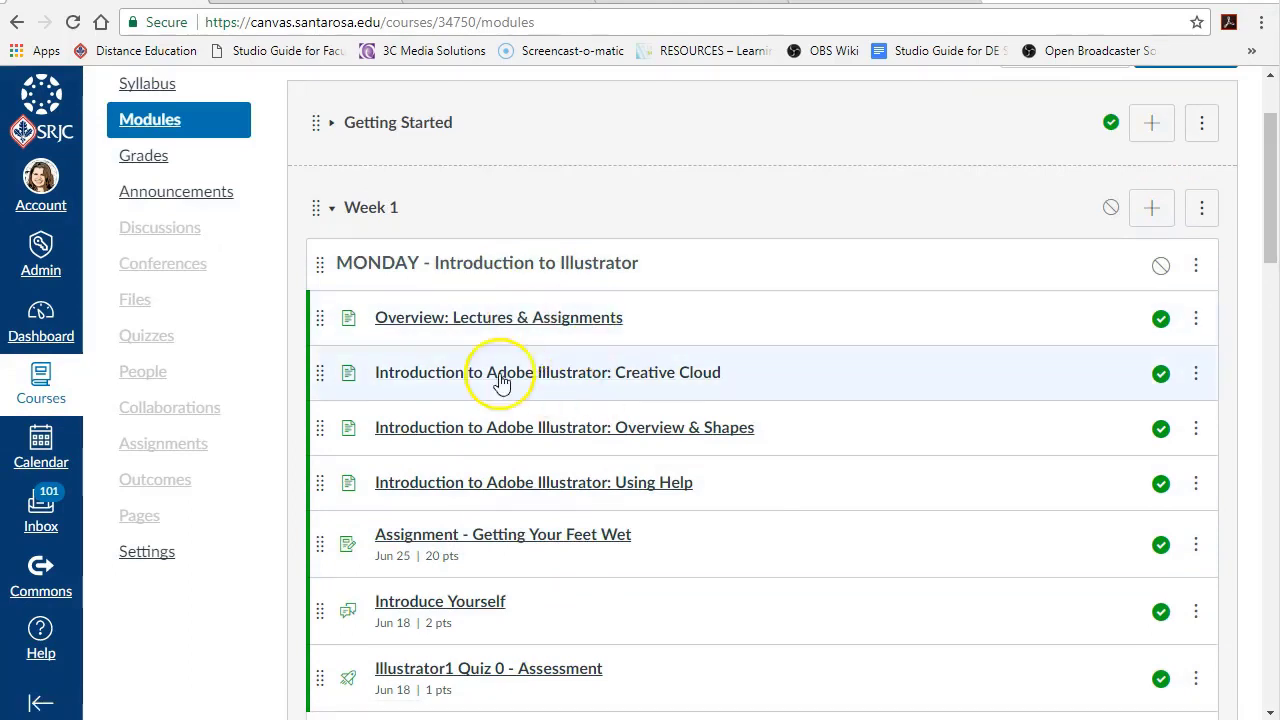
Step: Add a text header named "Classwork" to the Week 1 module without indentation
click(1151, 209)
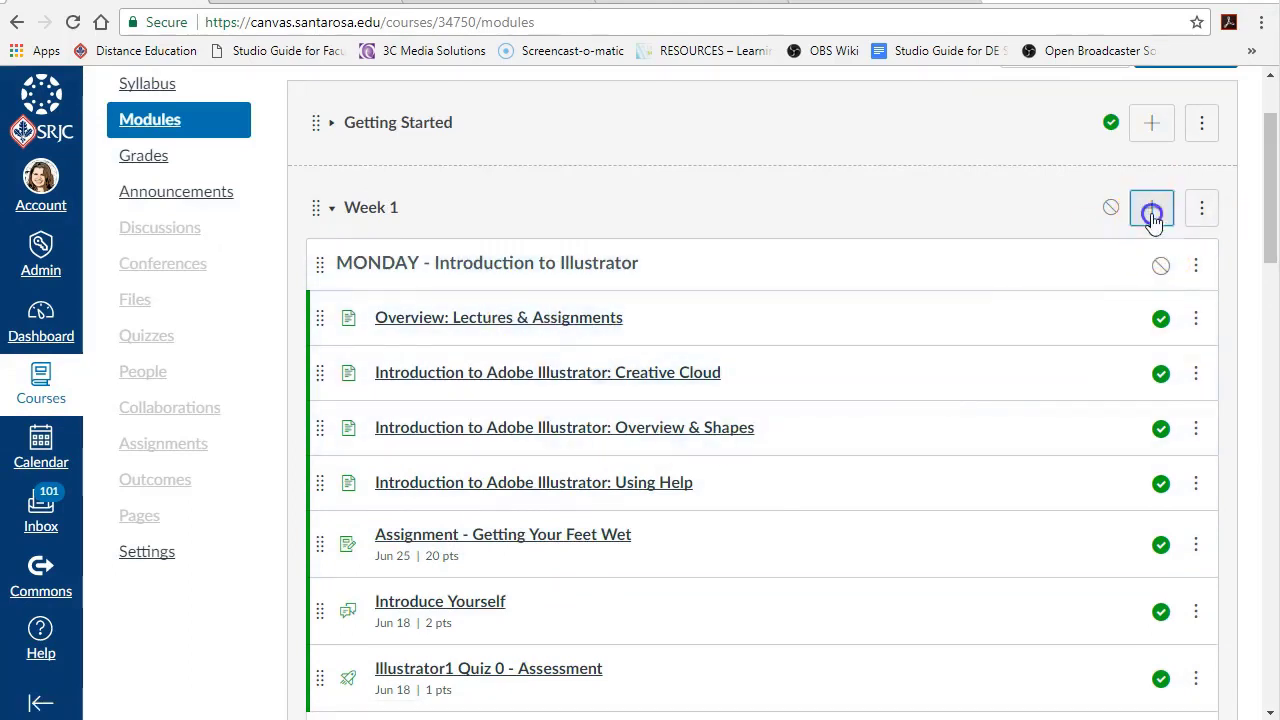
click(506, 241)
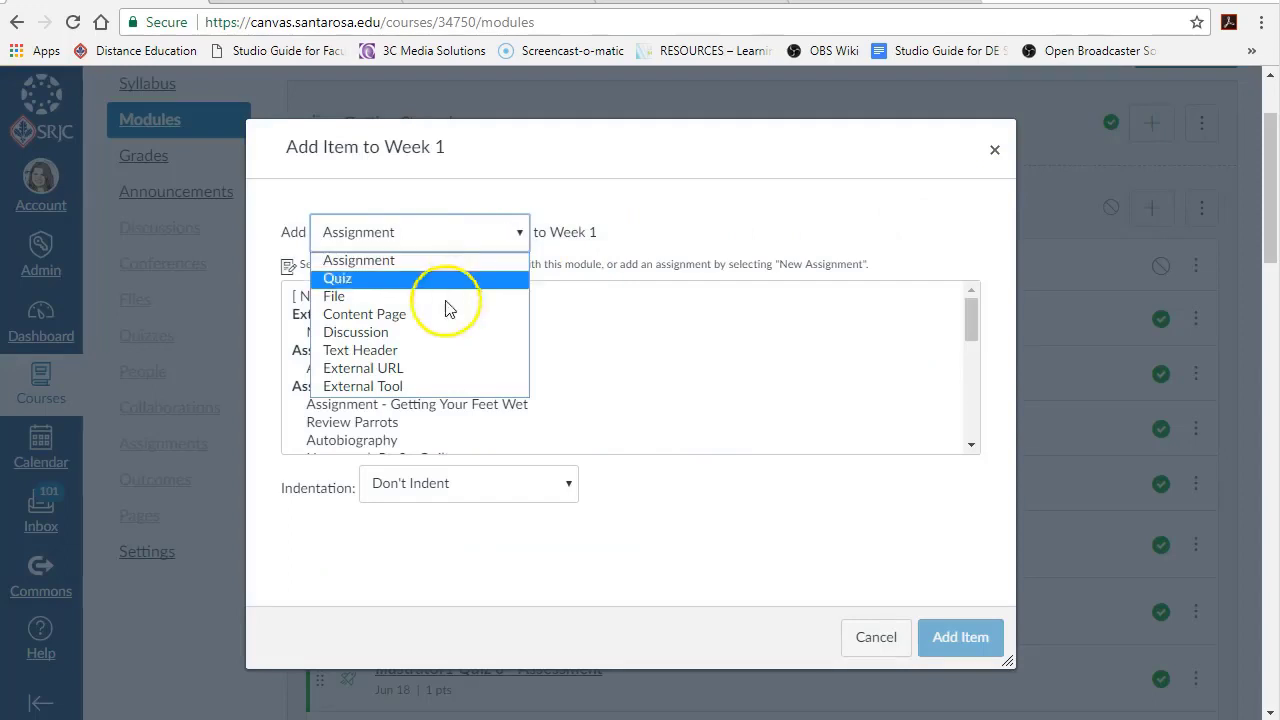
click(386, 352)
click(381, 289)
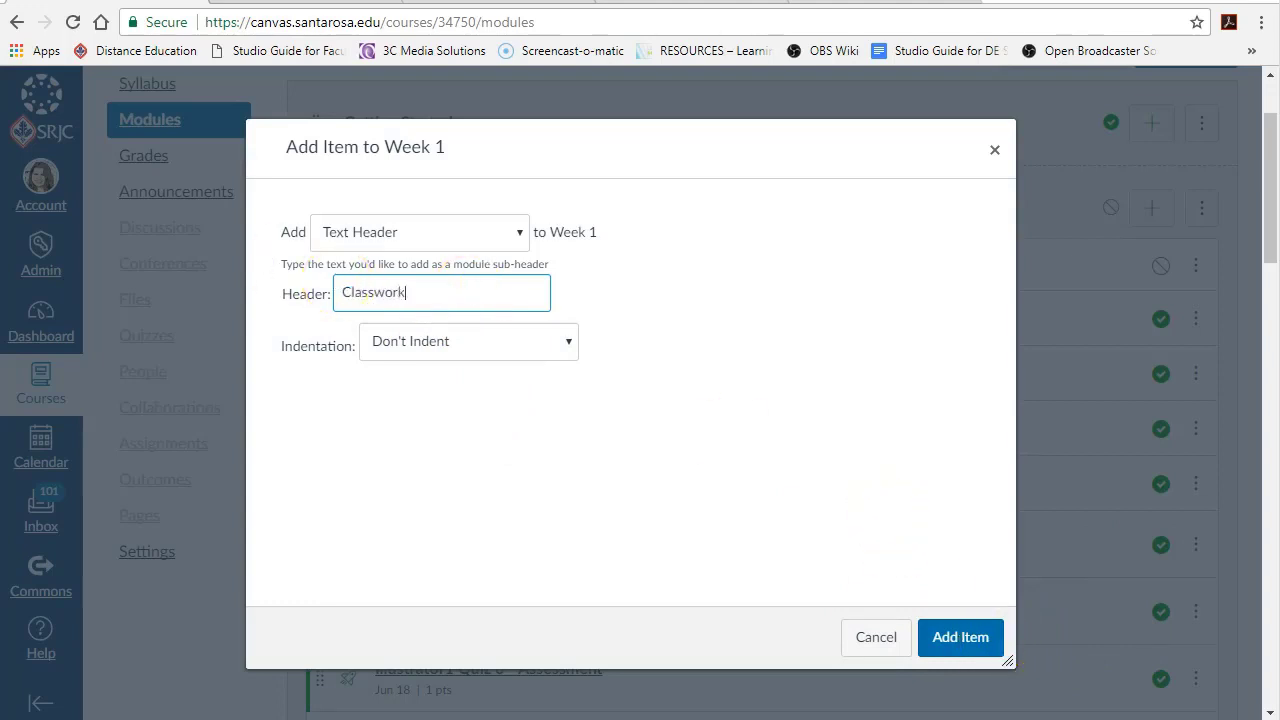
click(960, 637)
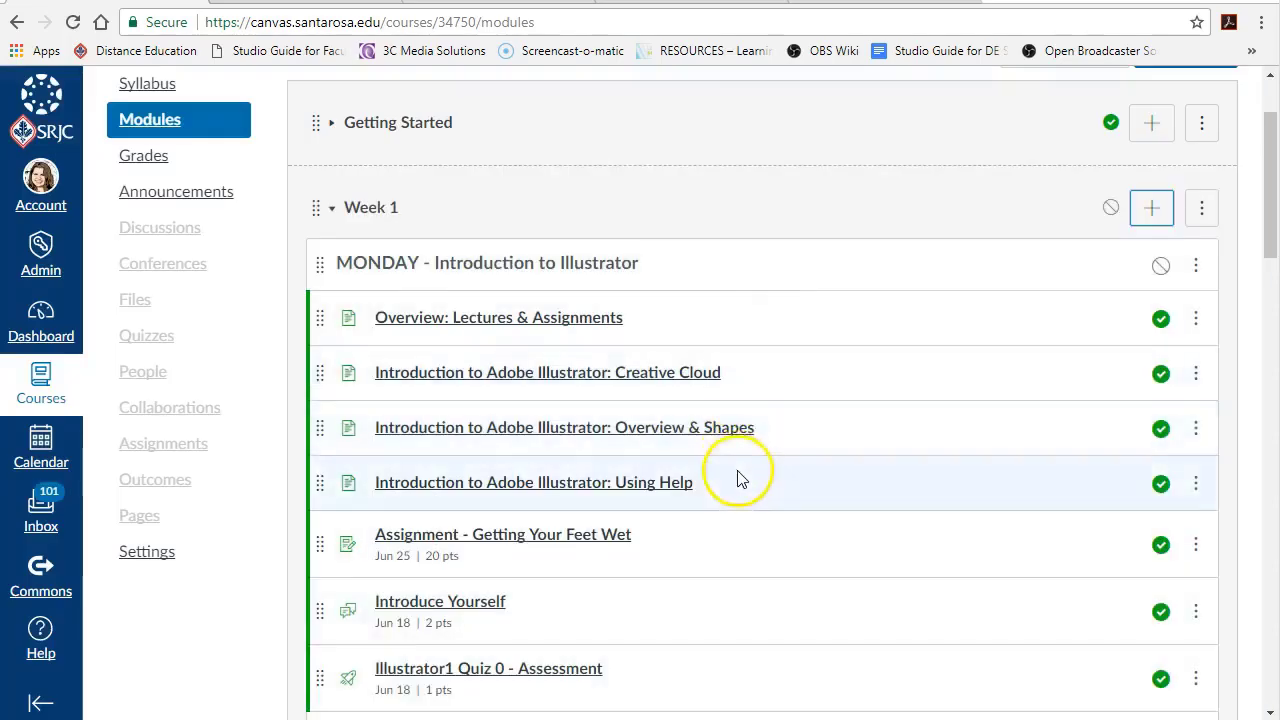
Step: Move the Classwork header directly below the WEDNESDAY header and indent it one level
scroll(737, 477, down, 5)
scroll(733, 475, down, 2)
drag(320, 386, 318, 266)
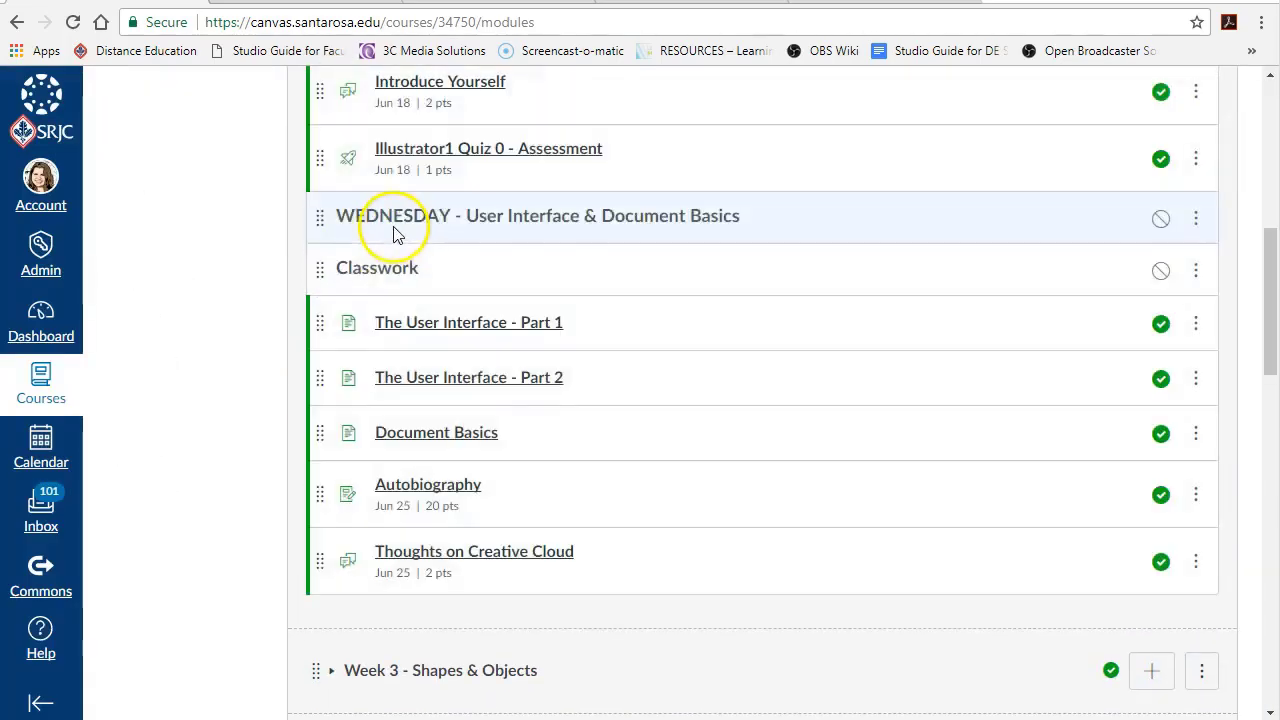
click(1195, 270)
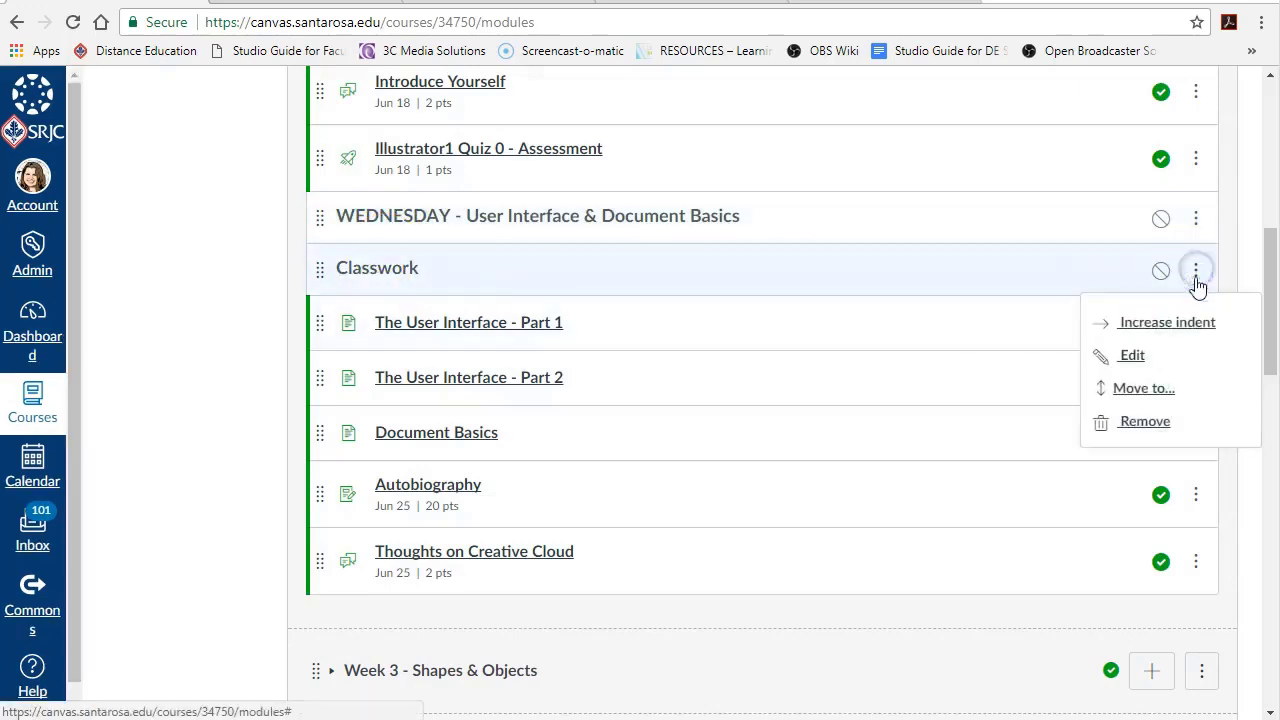
click(1165, 323)
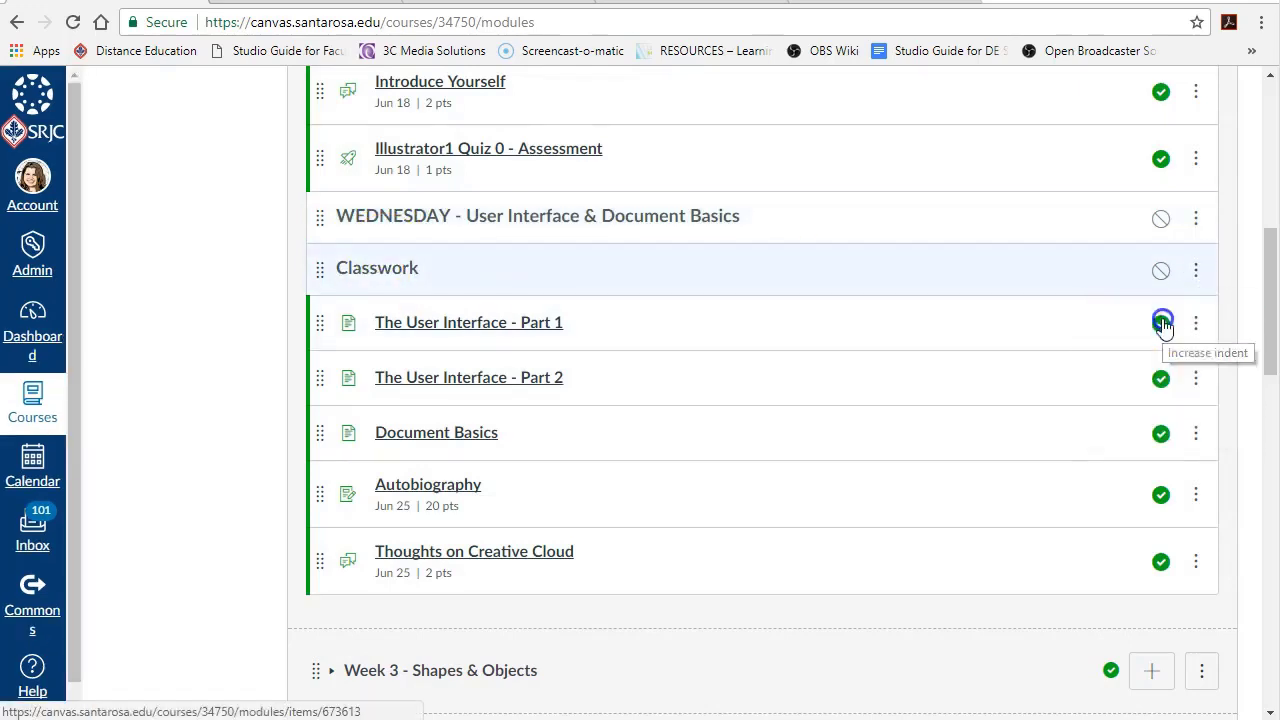
Step: Indent "The User Interface - Part 1" one level under the Classwork header
click(1194, 328)
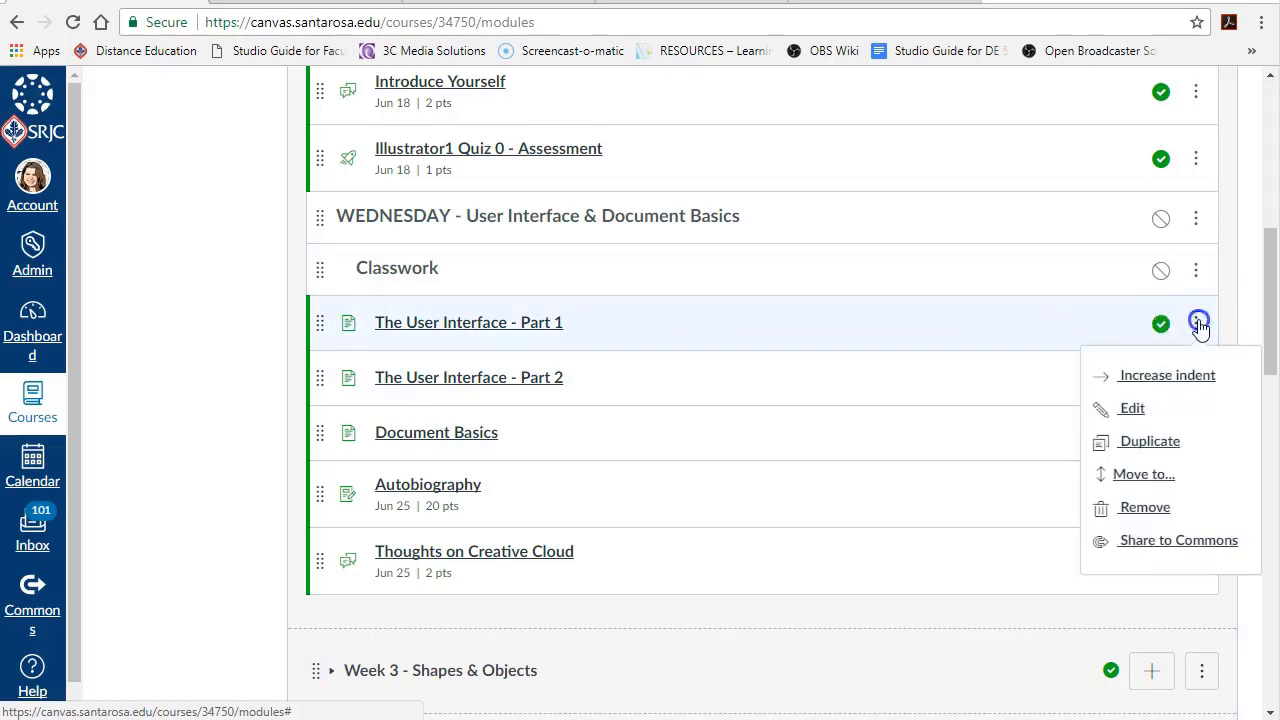
click(1189, 380)
click(1194, 325)
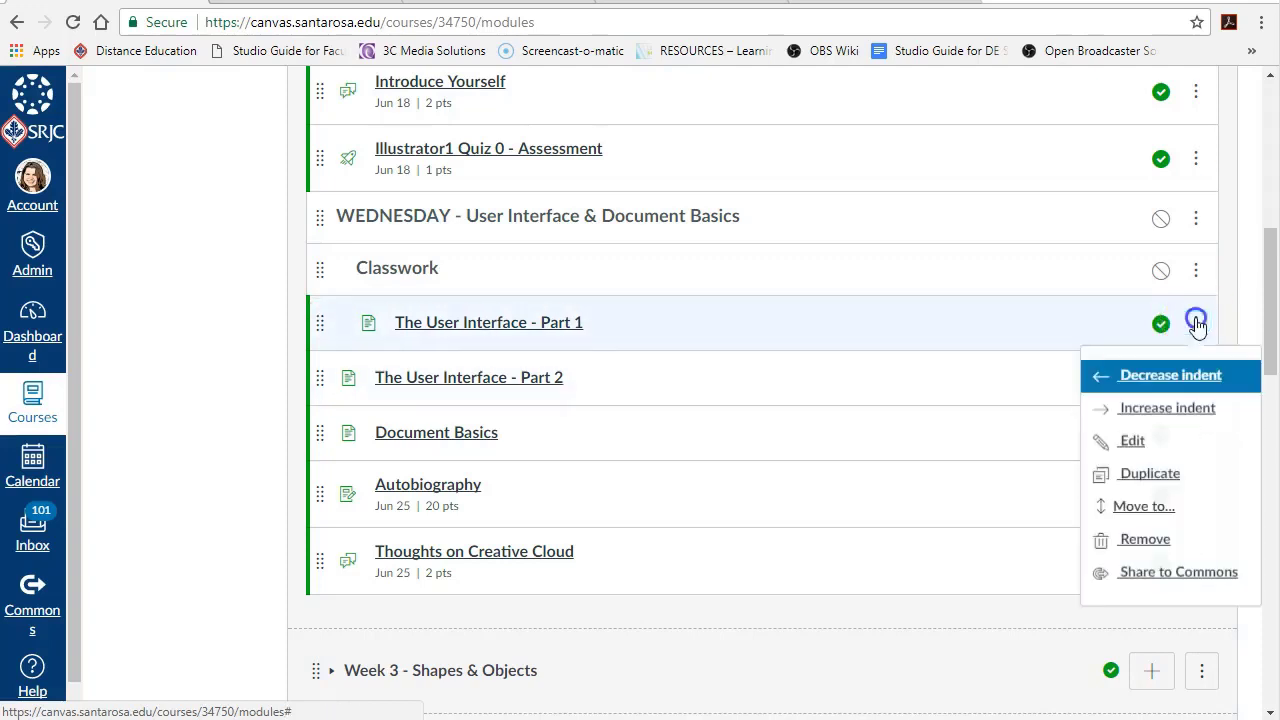
click(1247, 303)
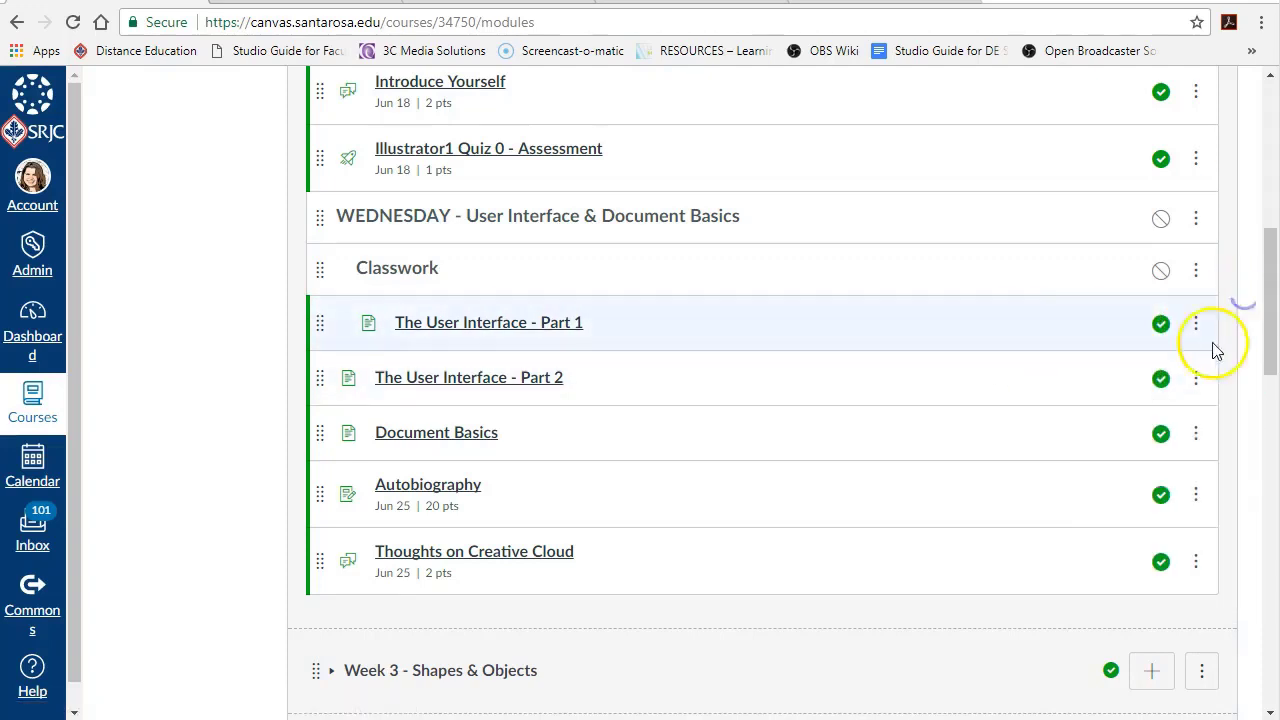
Step: Indent "The User Interface - Part 2" one level and add a text header named "Homework" to Week 1 without indentation
click(1195, 378)
click(1157, 432)
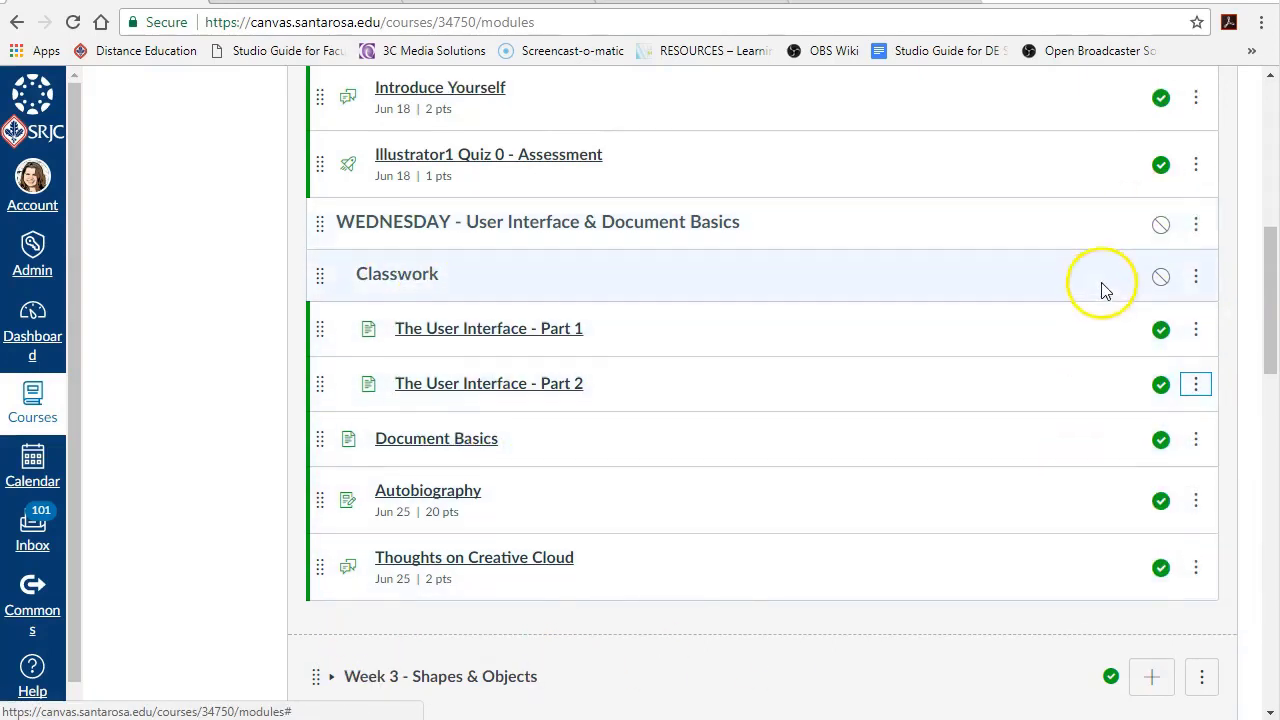
scroll(1103, 290, up, 6)
click(1151, 340)
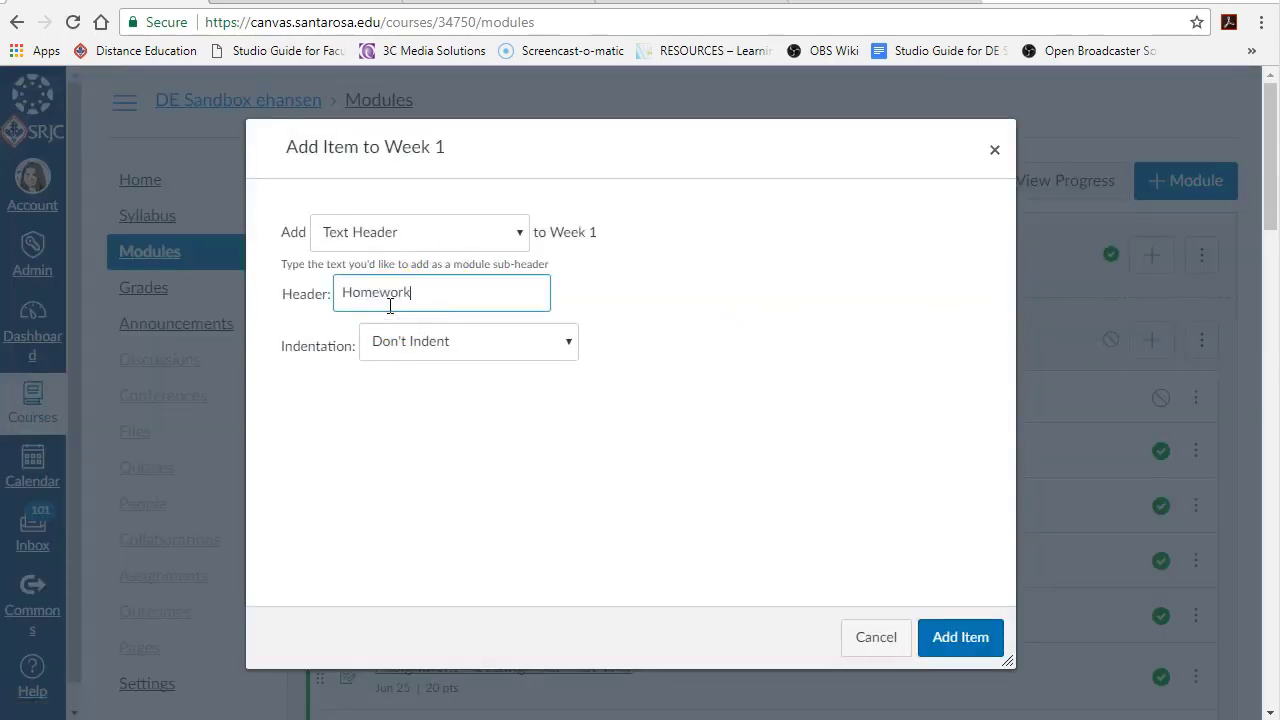
click(951, 640)
Step: Move the Homework header between "Document Basics" and "Autobiography" and indent it one level
scroll(849, 457, down, 6)
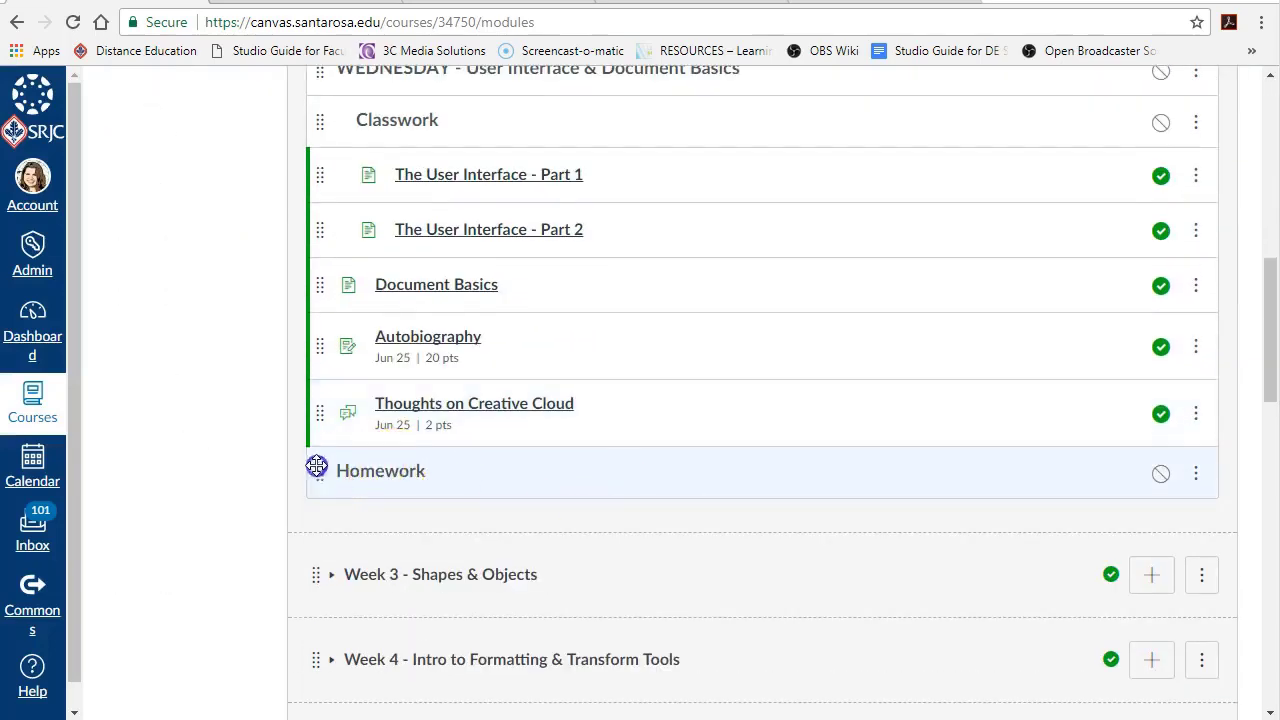
drag(316, 466, 322, 334)
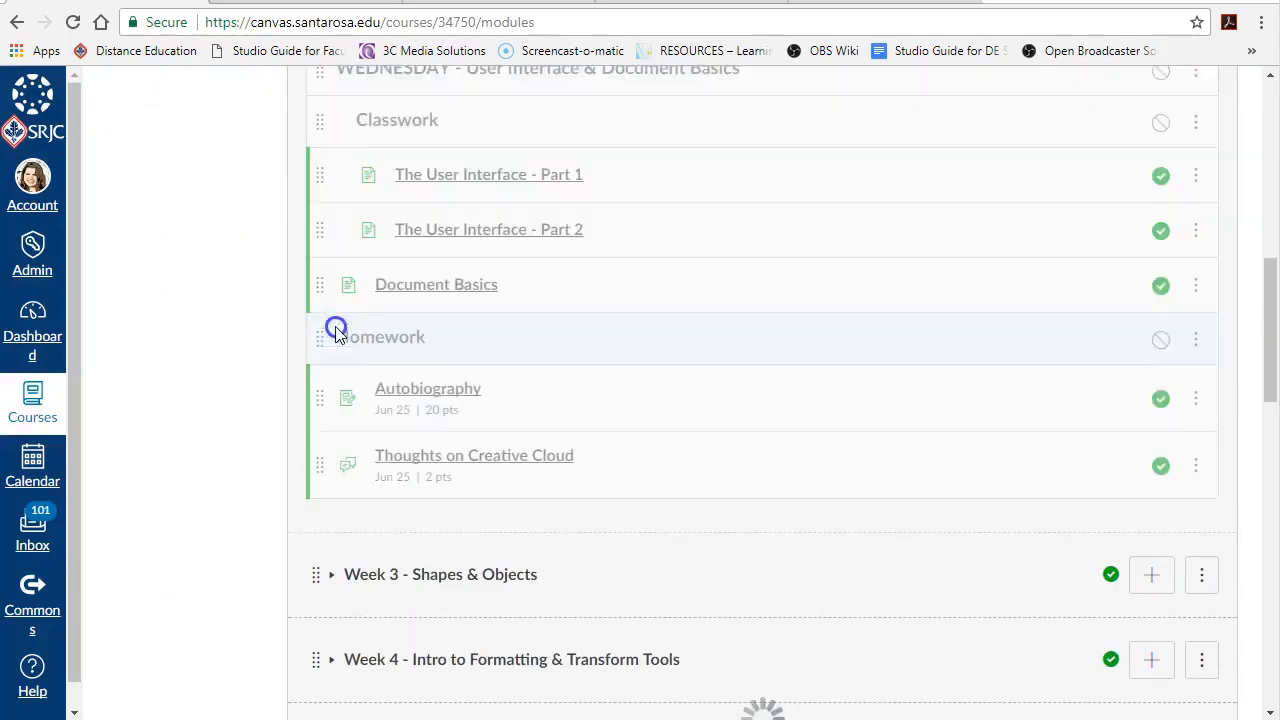
click(1200, 341)
click(1170, 393)
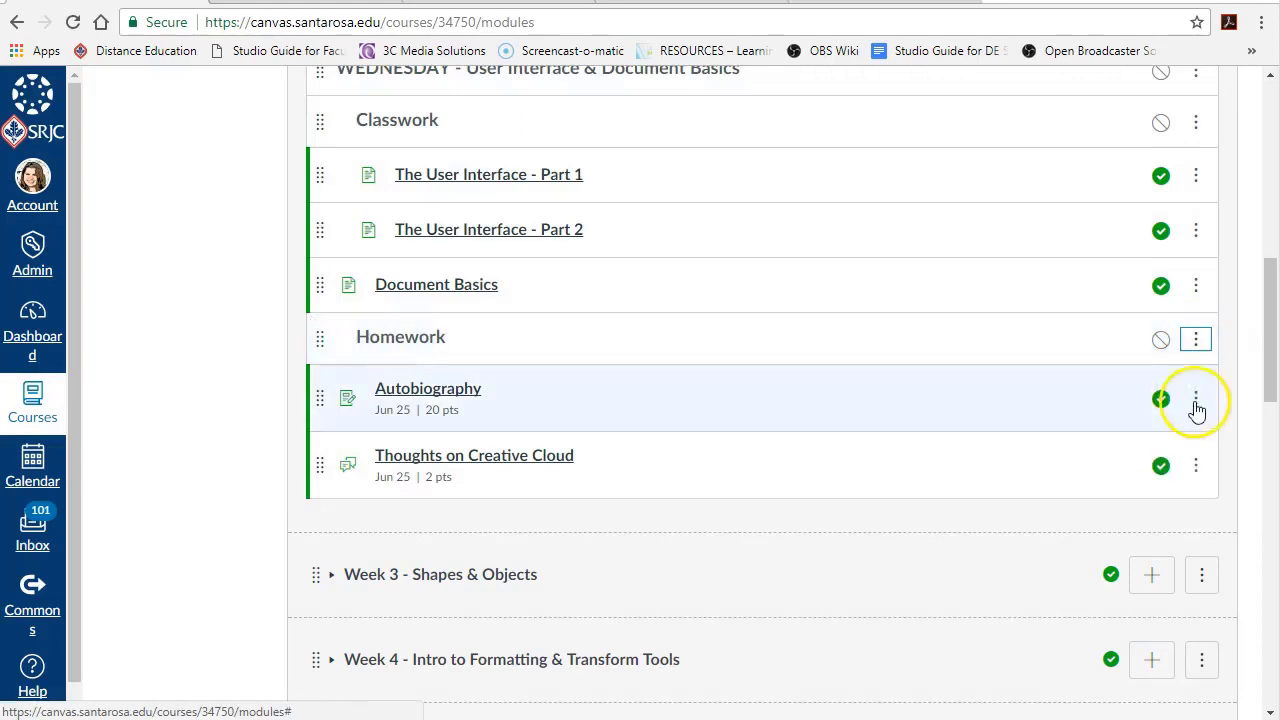
Step: Indent "Autobiography" and "Thoughts on Creative Cloud" one level under the Homework header
click(1196, 400)
click(1165, 446)
click(1196, 465)
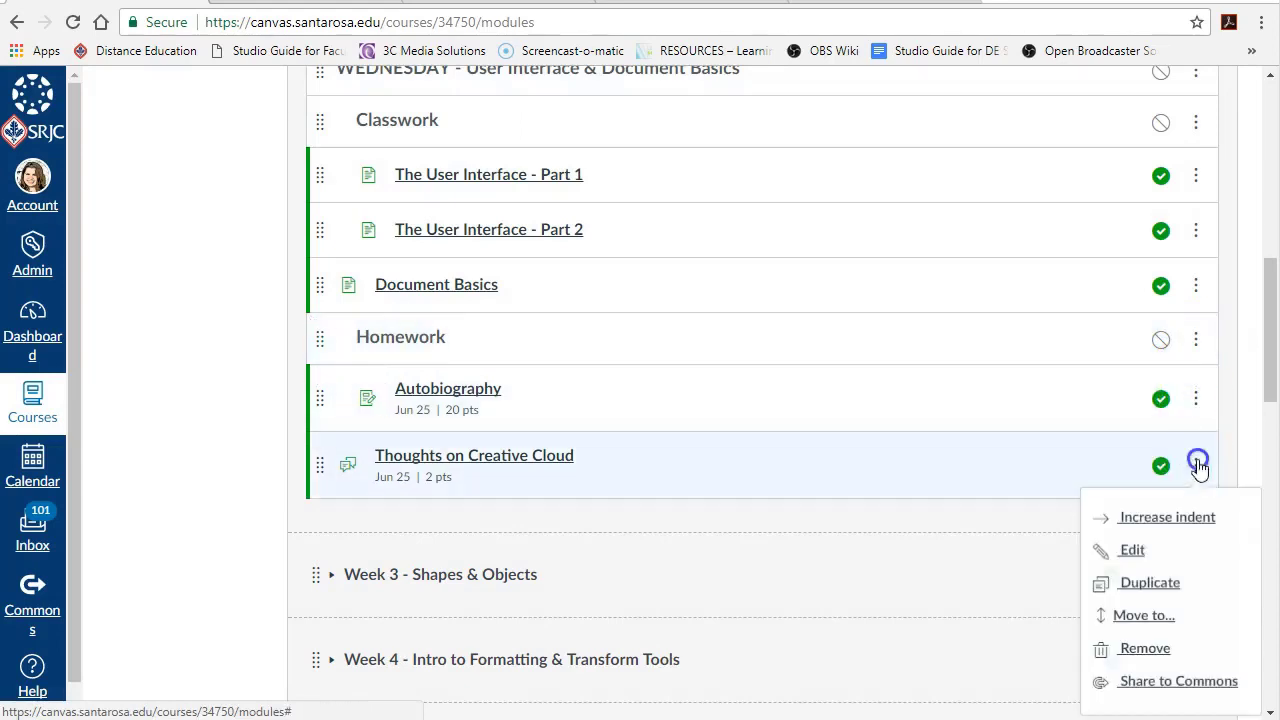
click(1193, 517)
Step: Indent "Document Basics" to match the two User Interface pages, and indent all three Classwork pages one further level
scroll(1043, 474, up, 1)
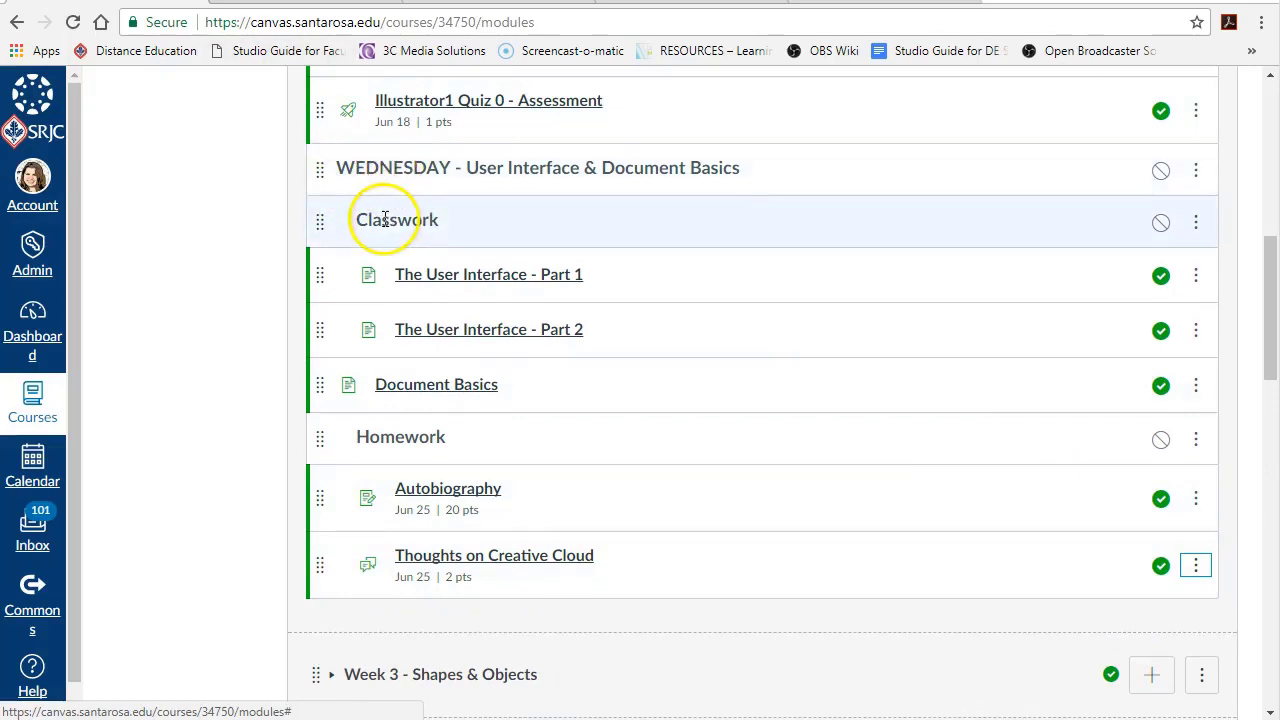
click(1197, 388)
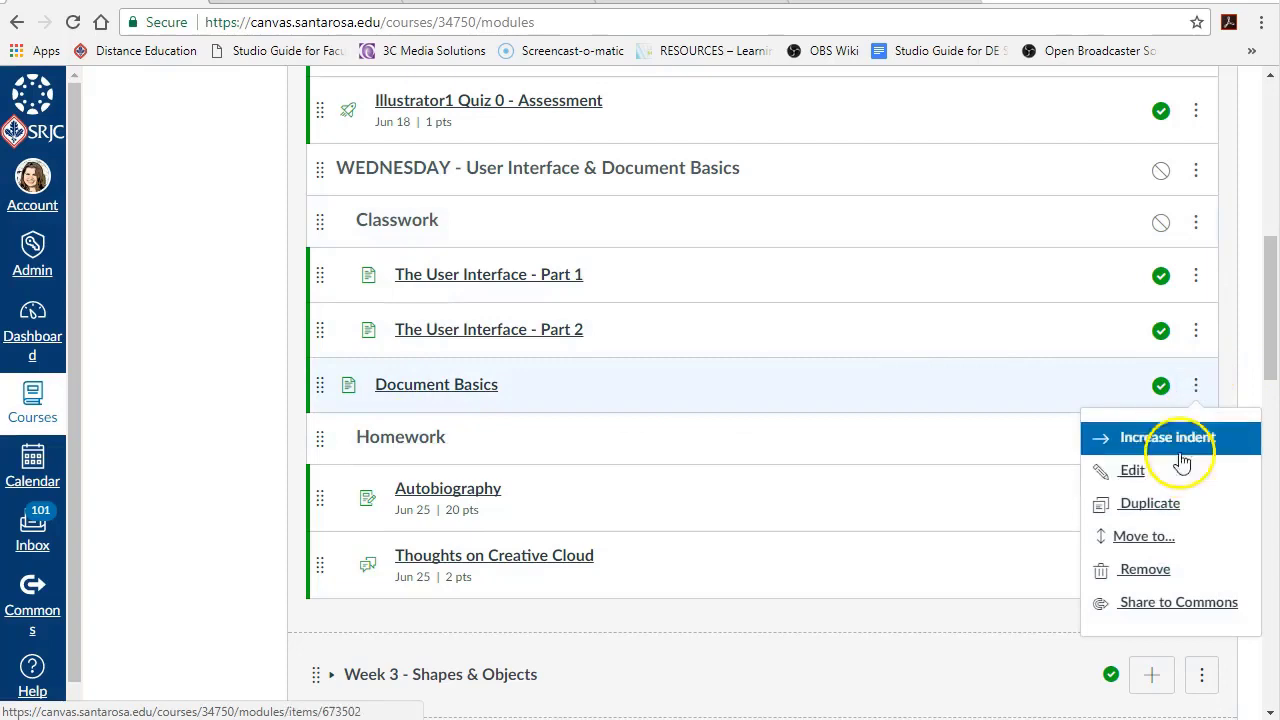
click(1180, 436)
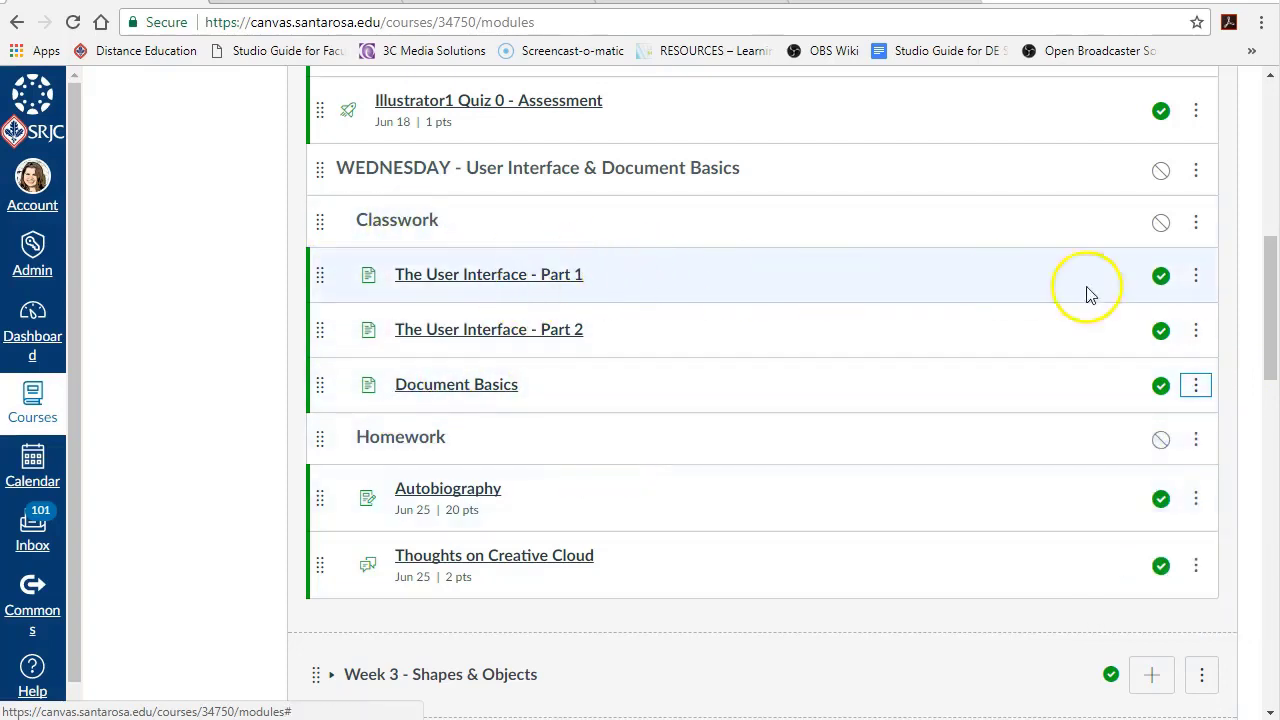
click(1197, 277)
click(1178, 355)
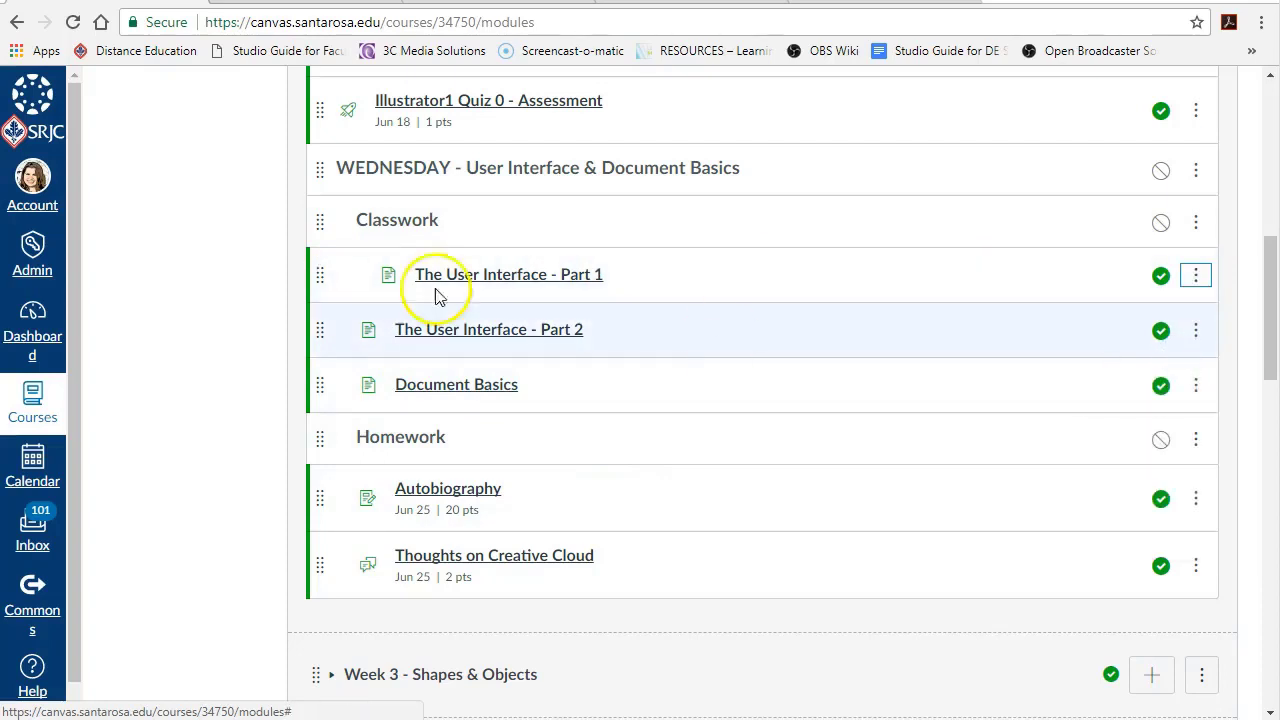
click(1197, 276)
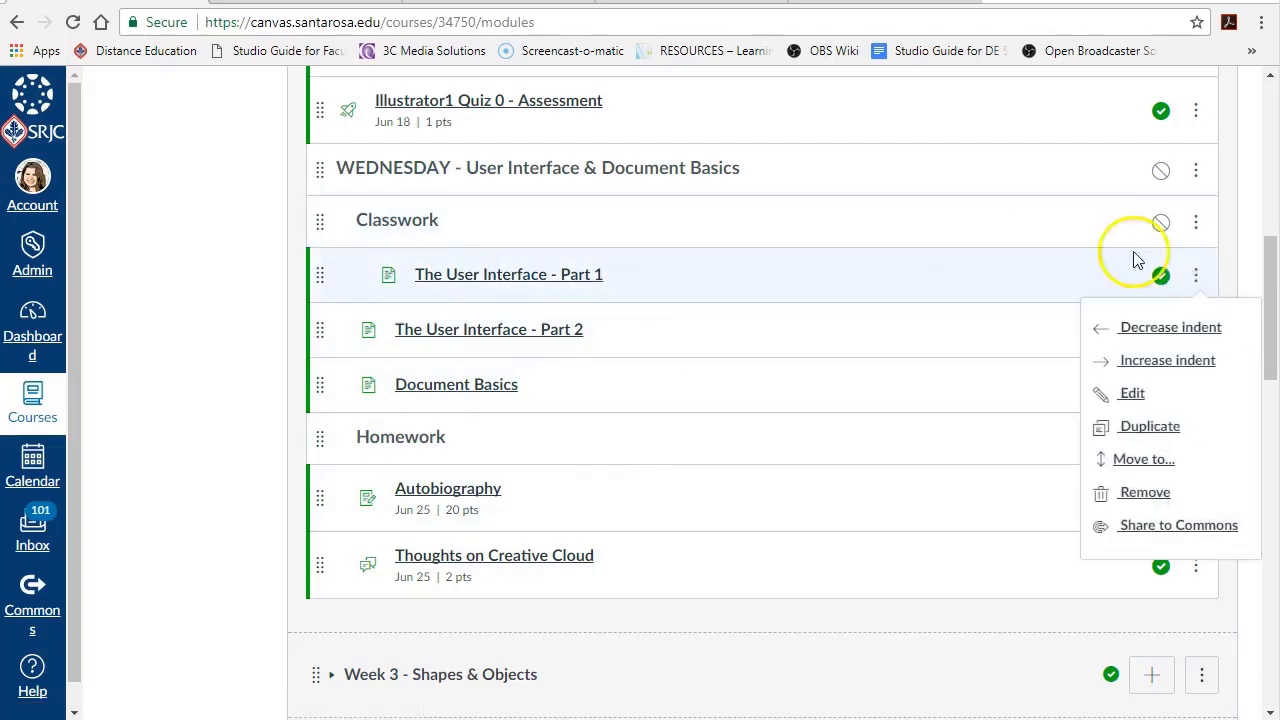
click(1140, 270)
click(1196, 330)
click(1176, 416)
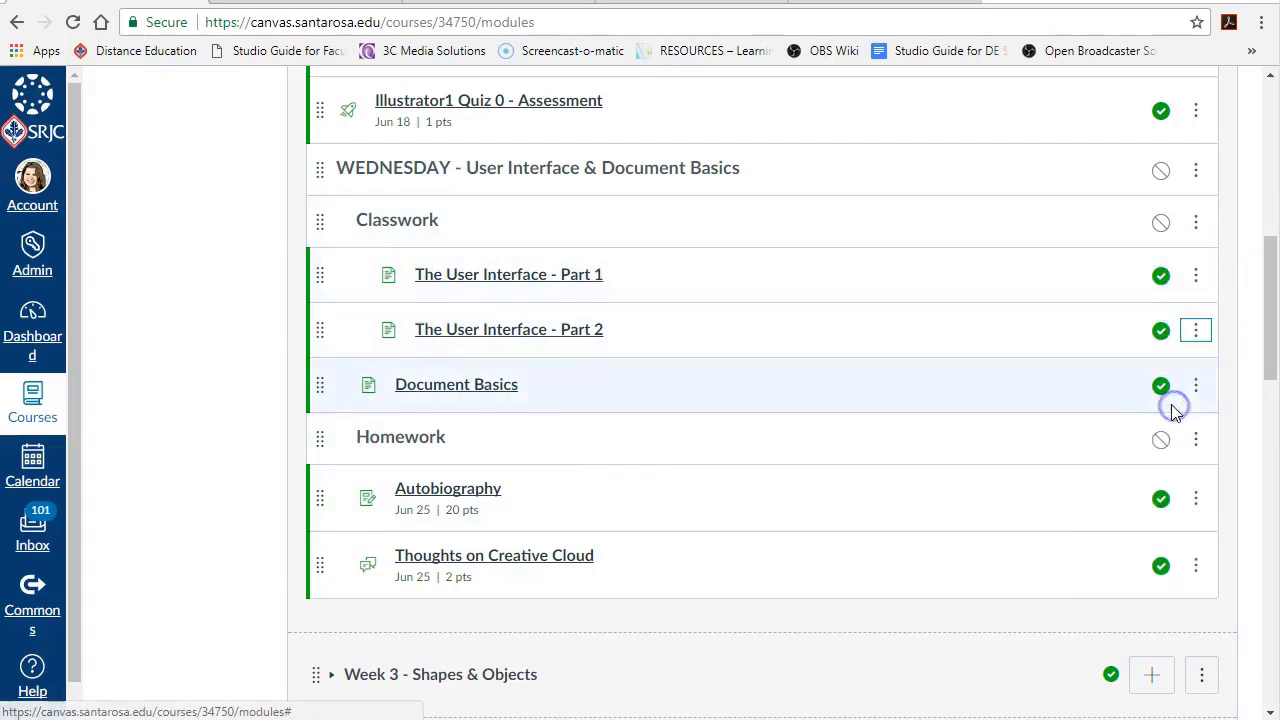
click(1196, 386)
click(1170, 472)
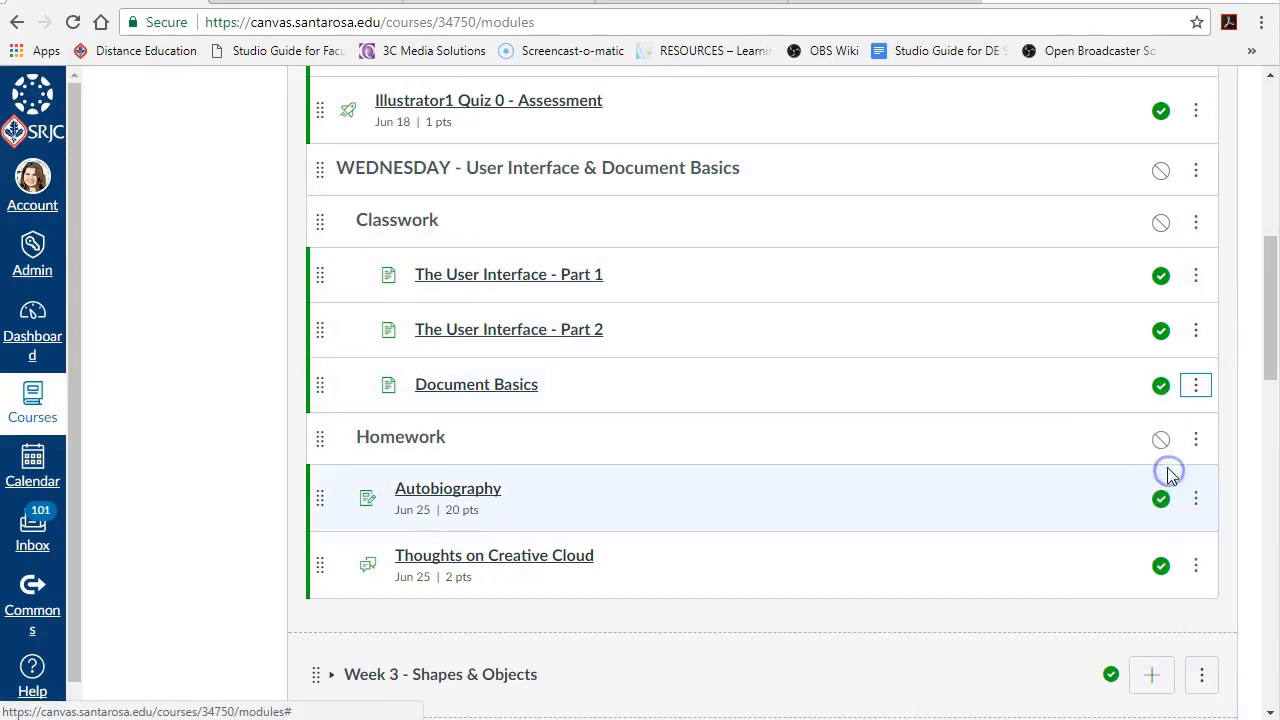
Step: Indent "Autobiography" and "Thoughts on Creative Cloud" one more level so they sit deeper than the Homework header
click(1196, 497)
click(1100, 584)
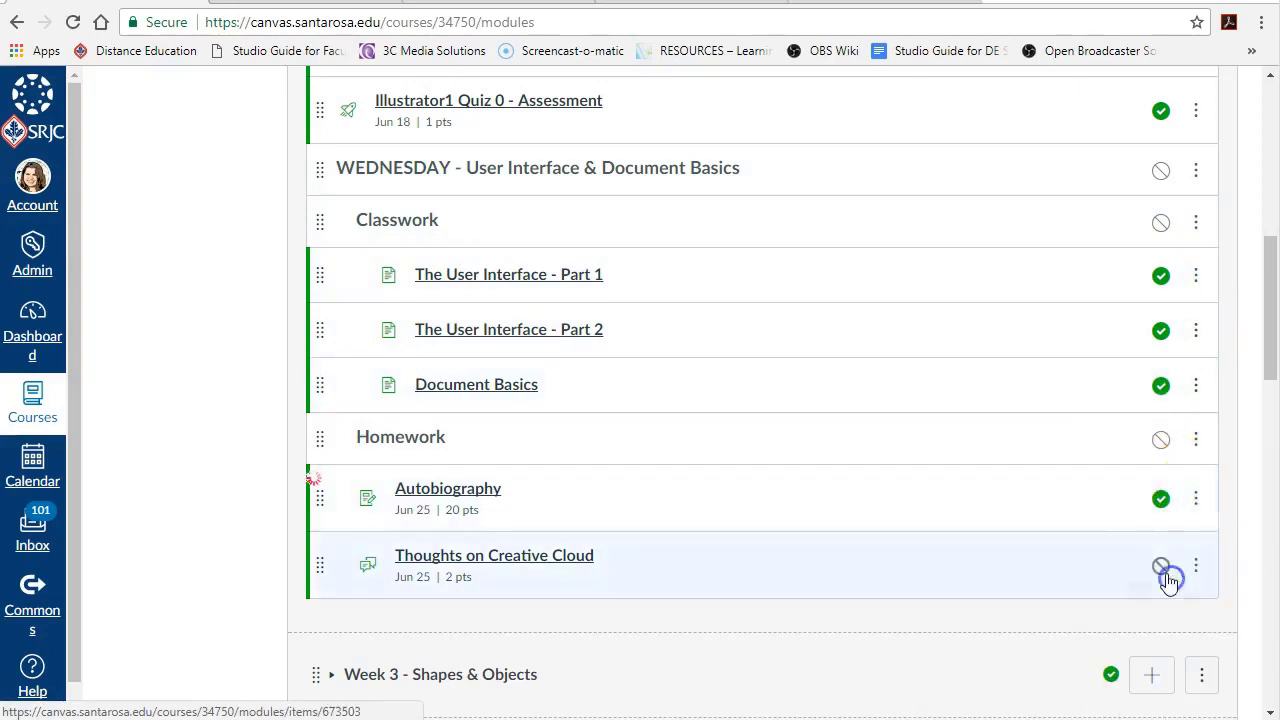
click(1198, 570)
click(1121, 647)
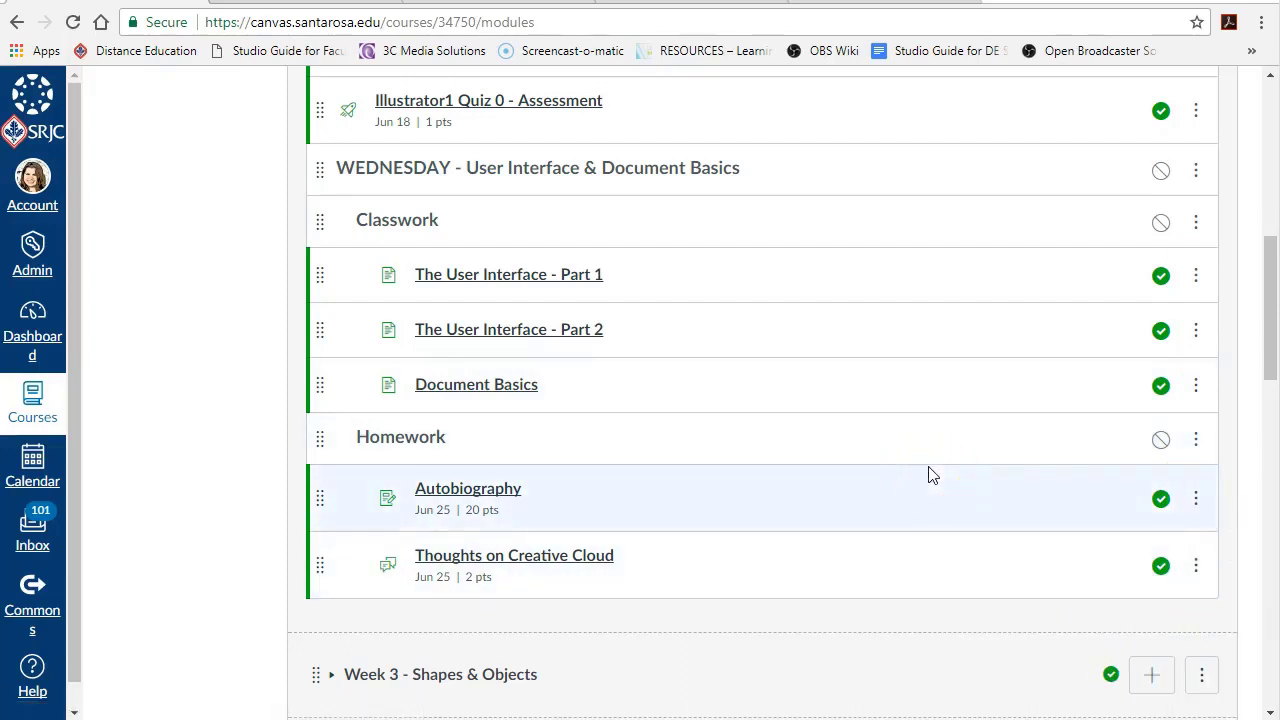
click(840, 456)
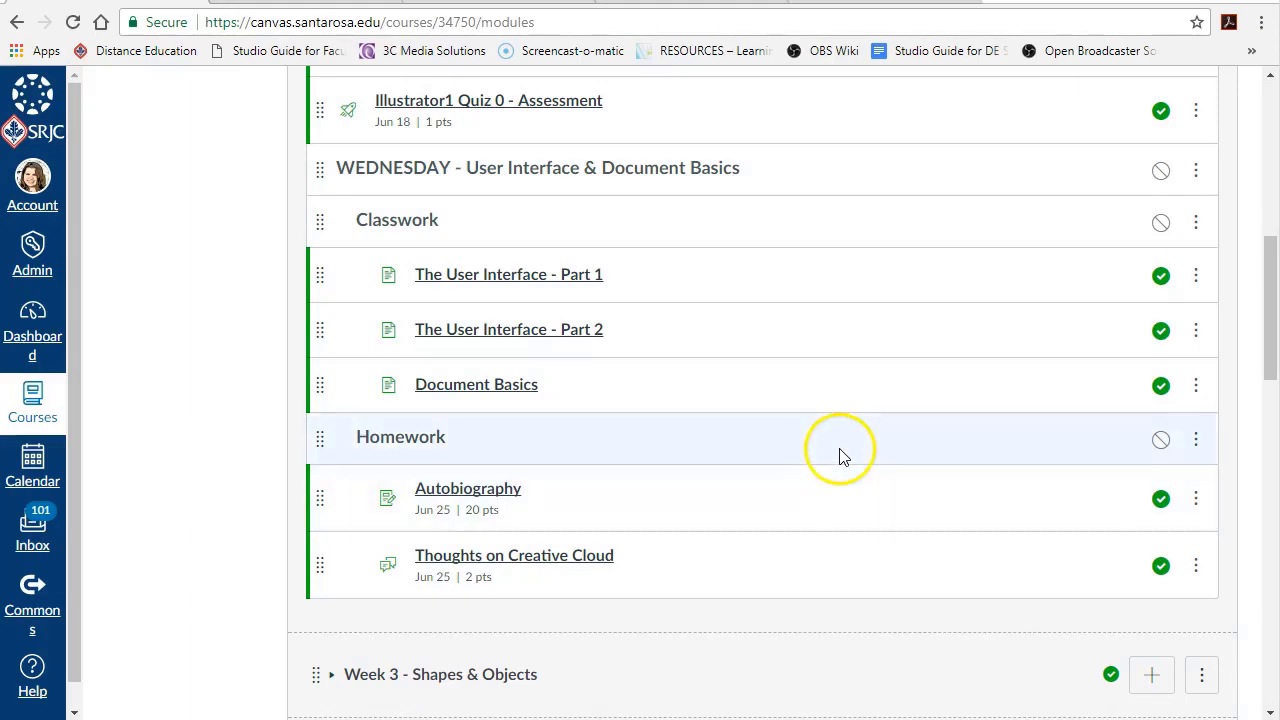
Step: Publish the WEDNESDAY, Classwork and Homework headers in the Week 1 module
scroll(840, 456, up, 5)
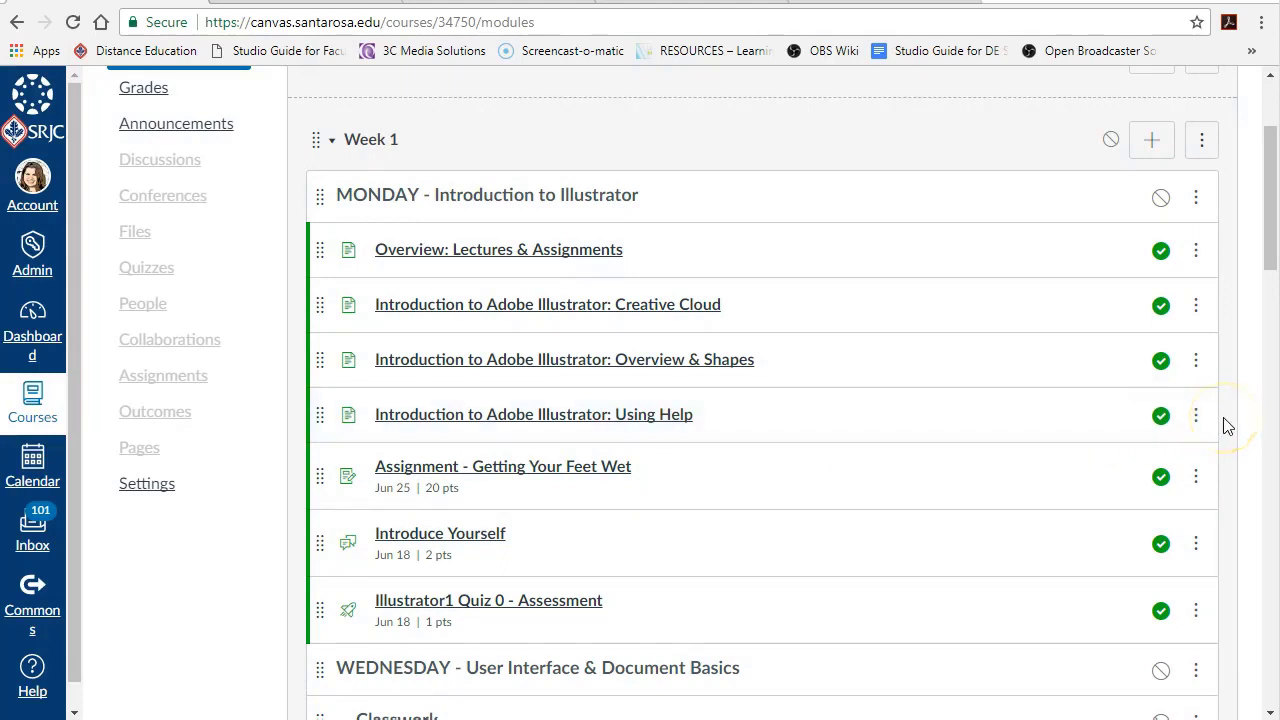
scroll(1228, 425, down, 5)
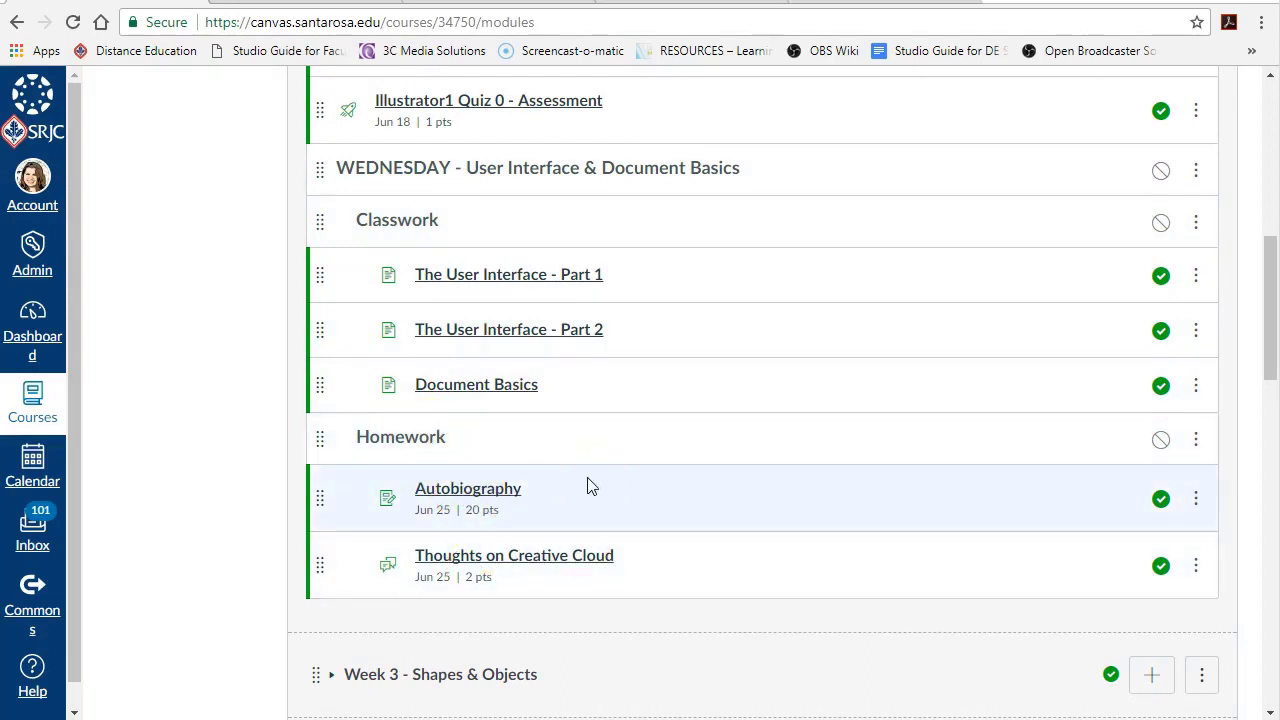
click(407, 437)
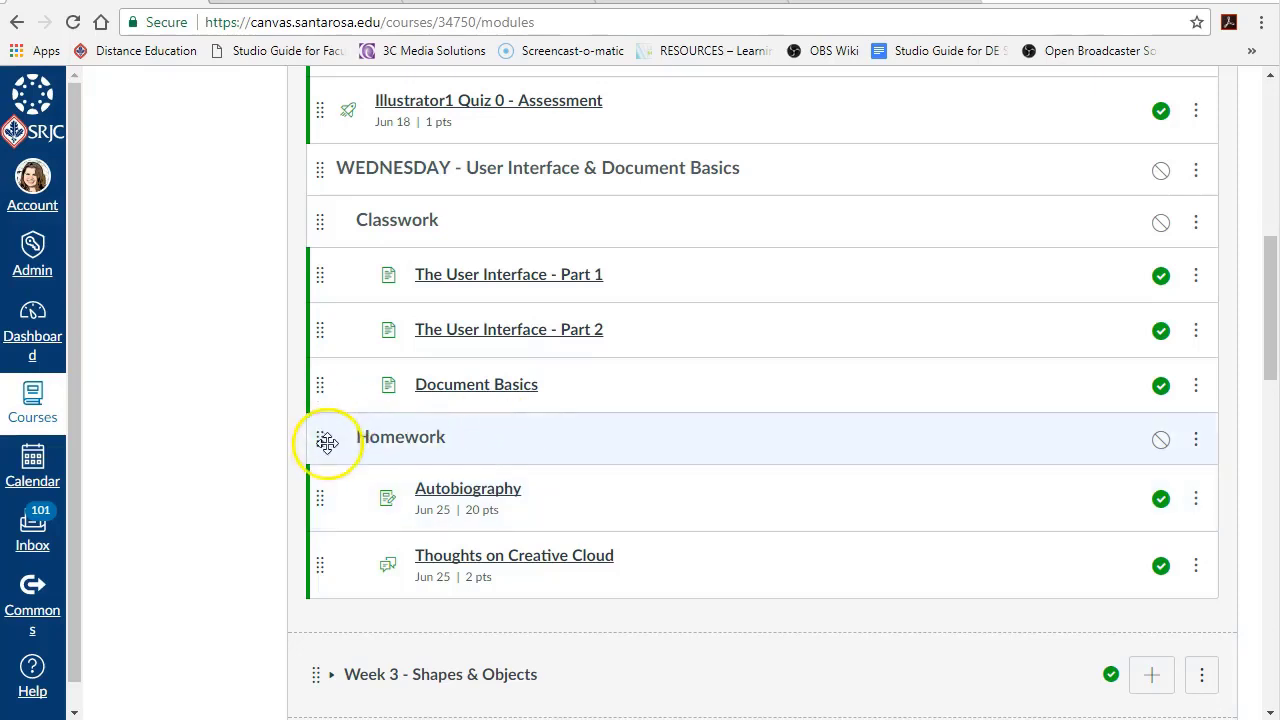
click(1166, 174)
click(1166, 226)
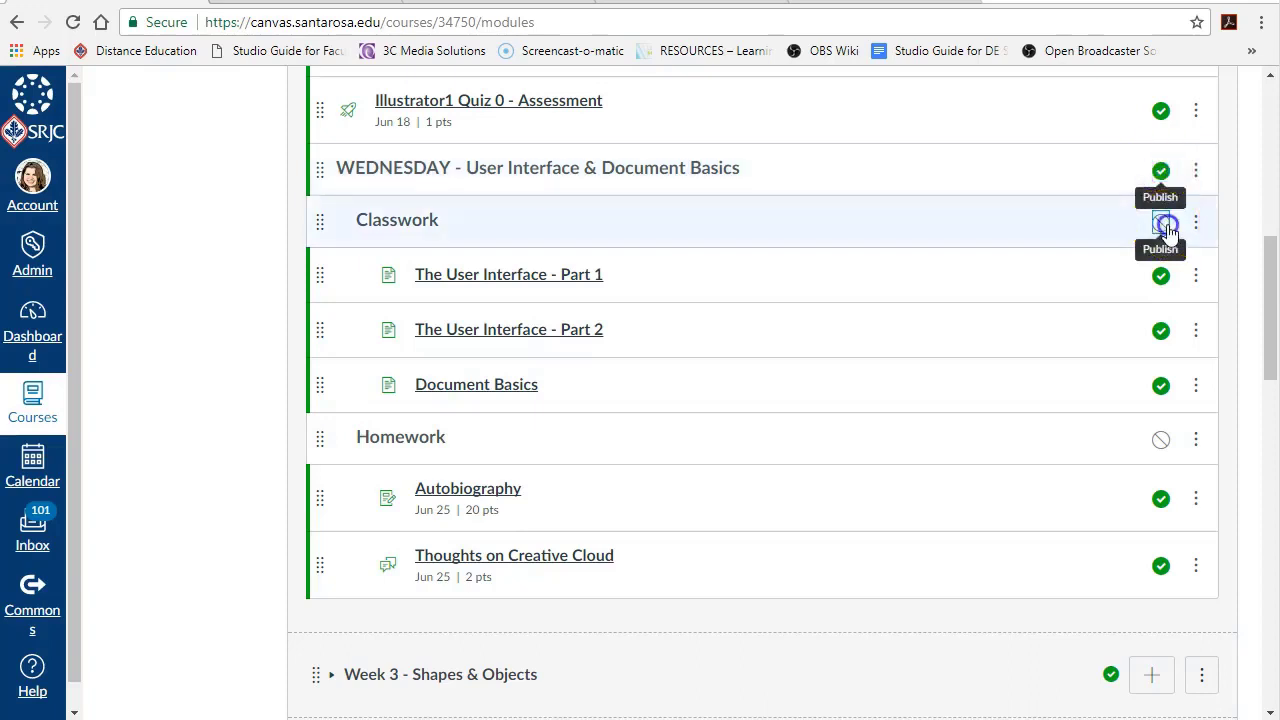
click(1160, 440)
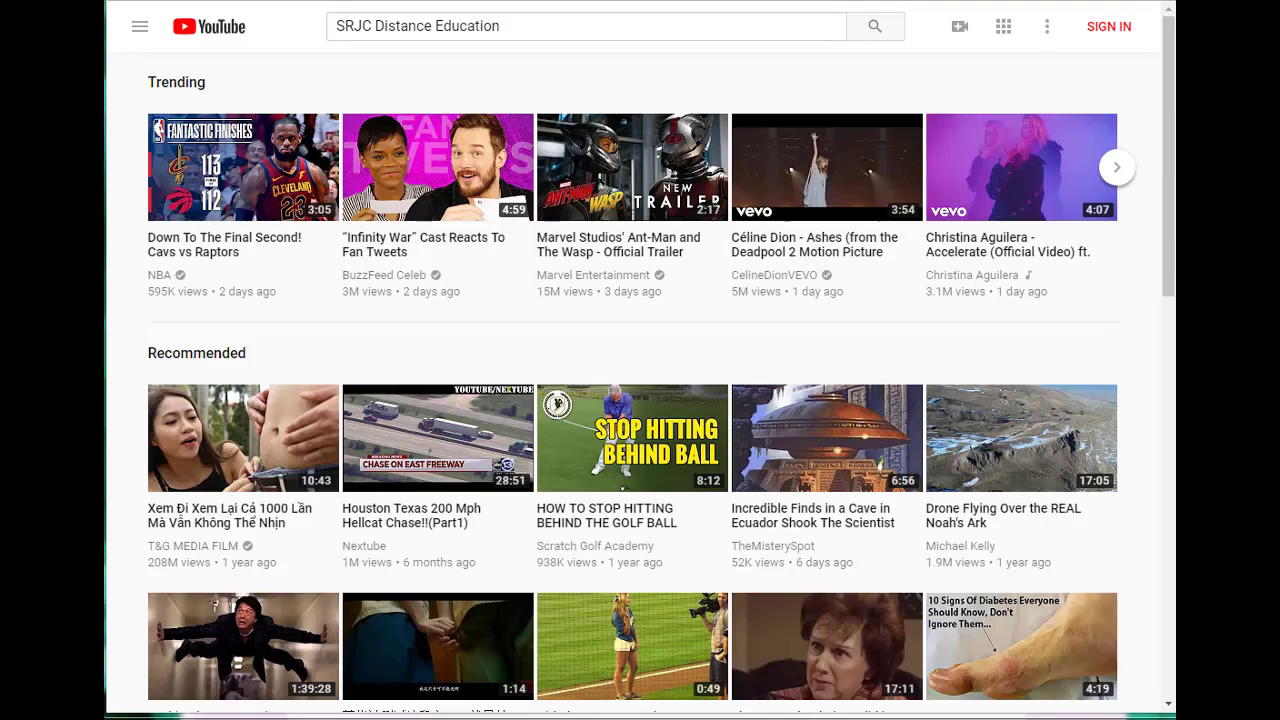
Step: On YouTube, search for "SRJC Distance Education" and open the "Teaching Tips for Canvas 2017" playlist from its channel
click(870, 33)
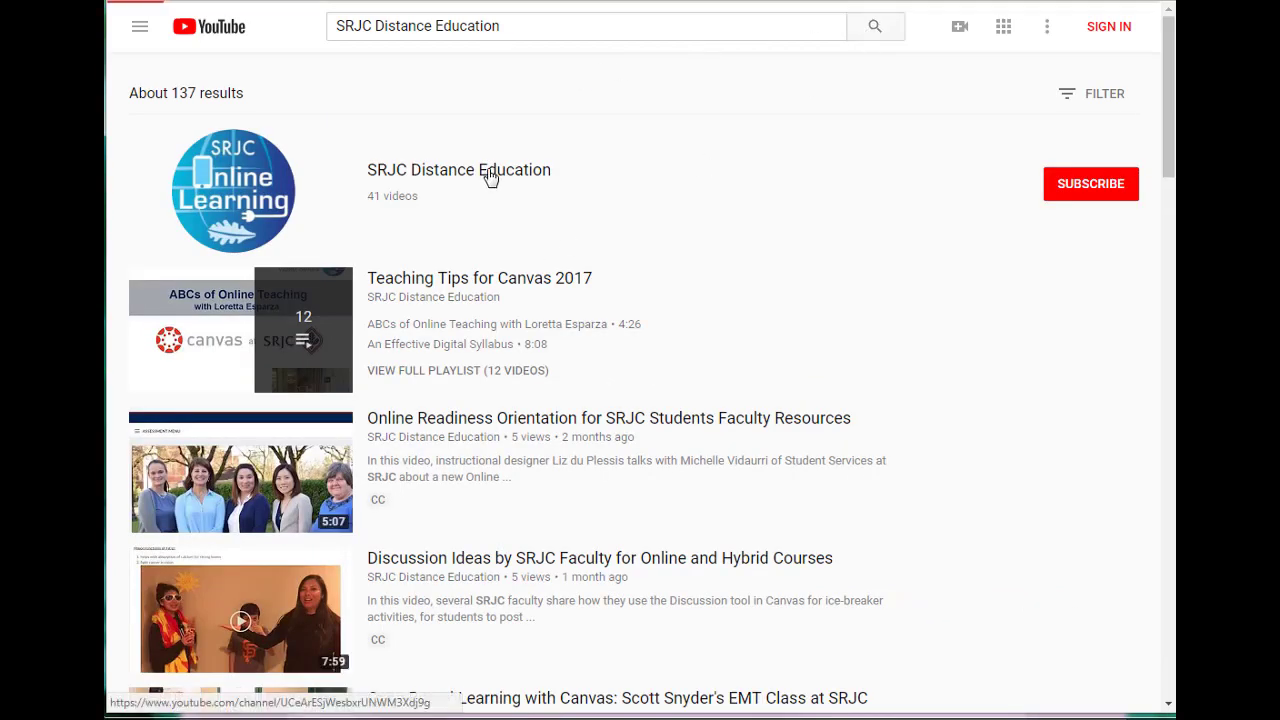
click(488, 177)
click(474, 168)
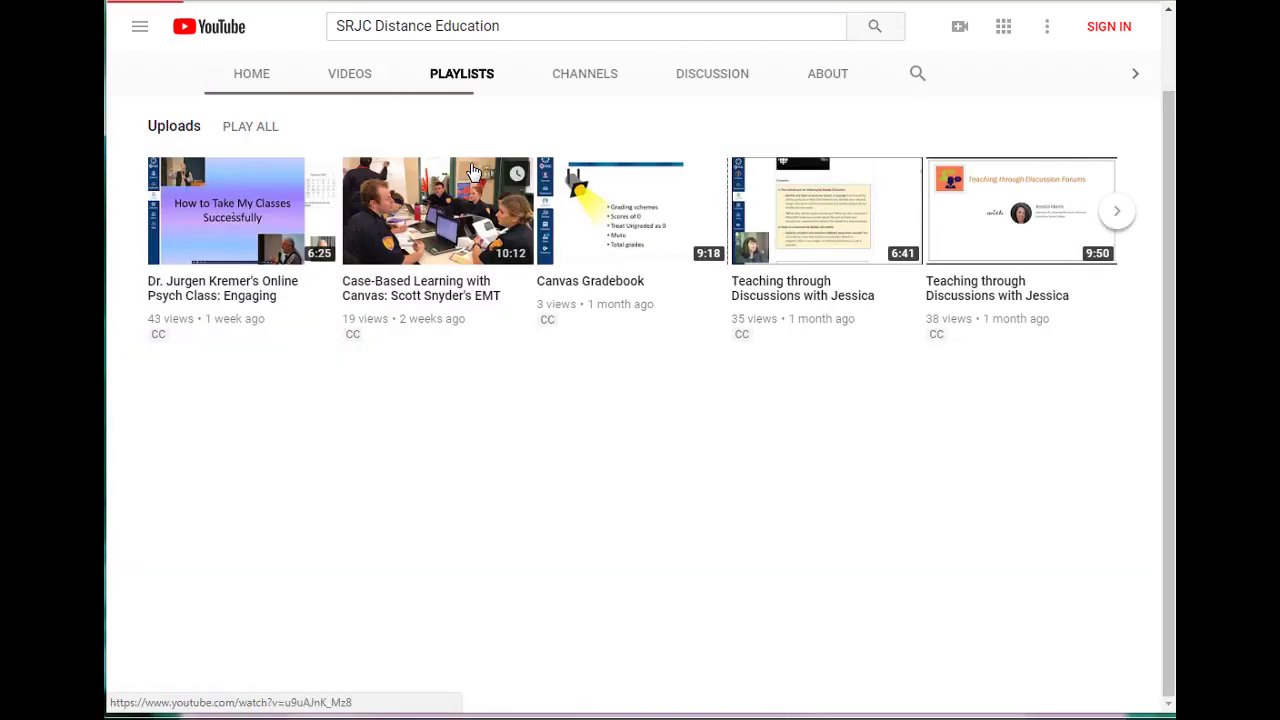
click(200, 219)
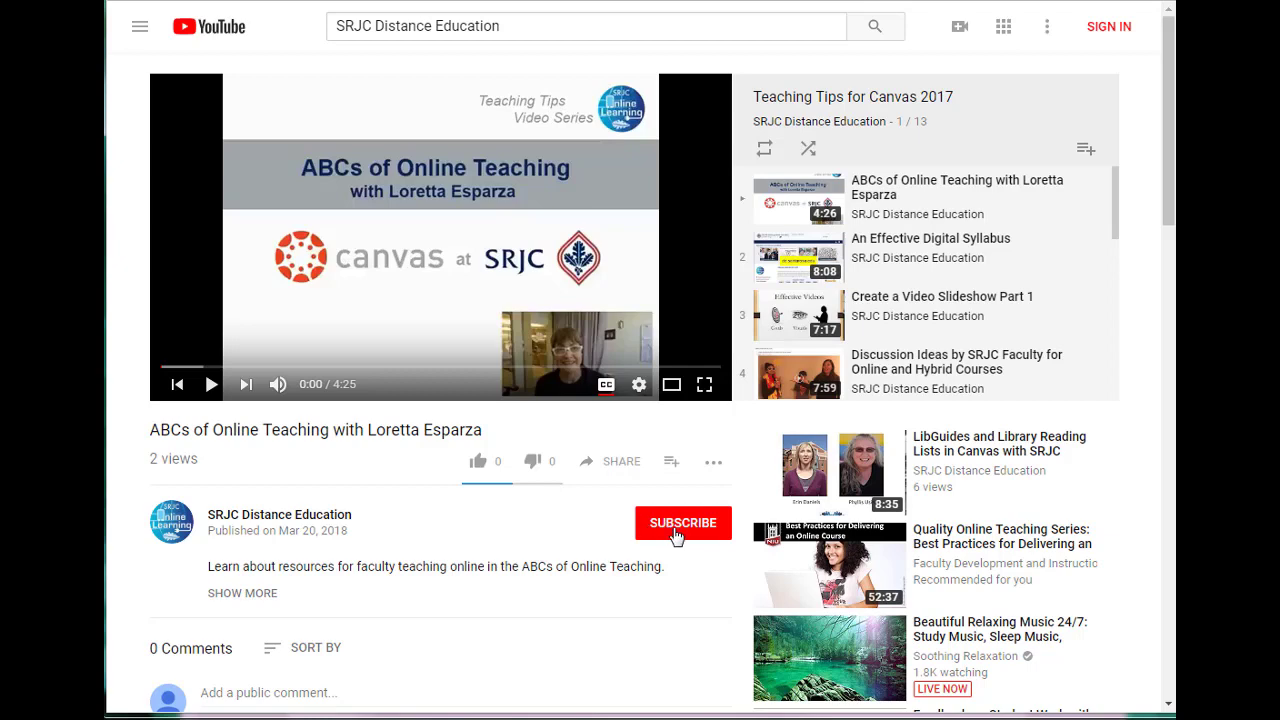
scroll(381, 591, down, 1)
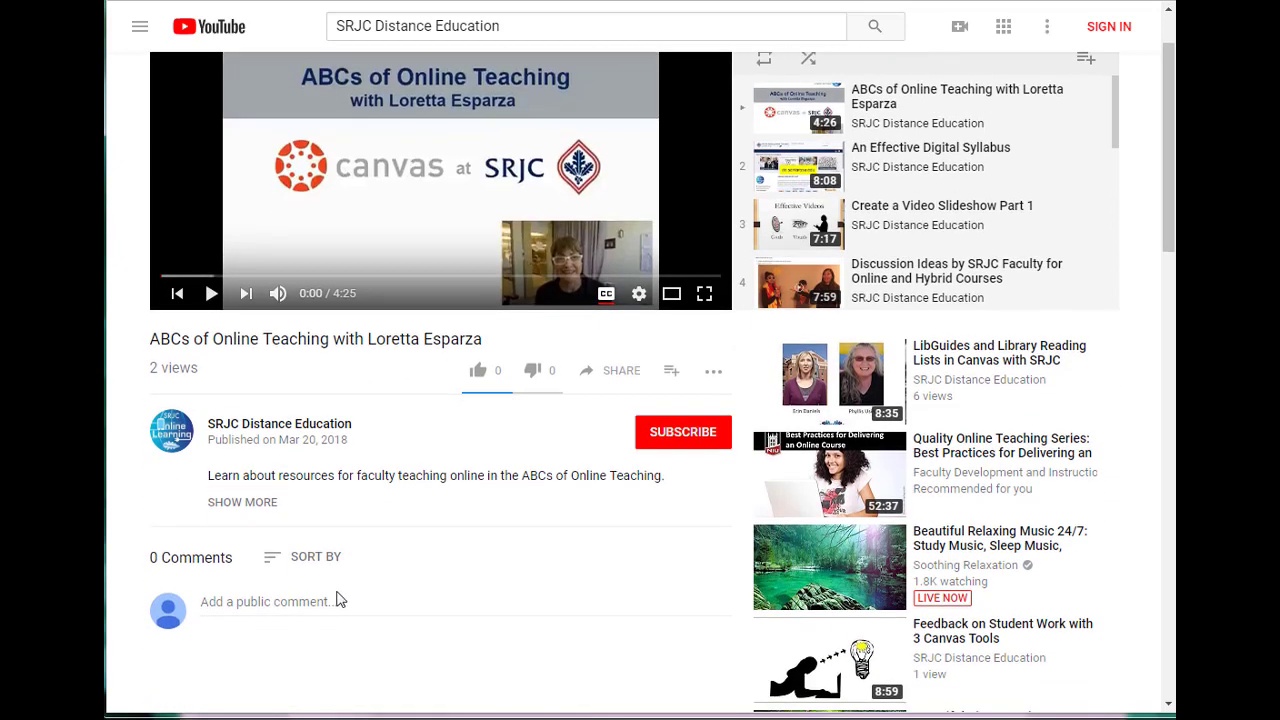